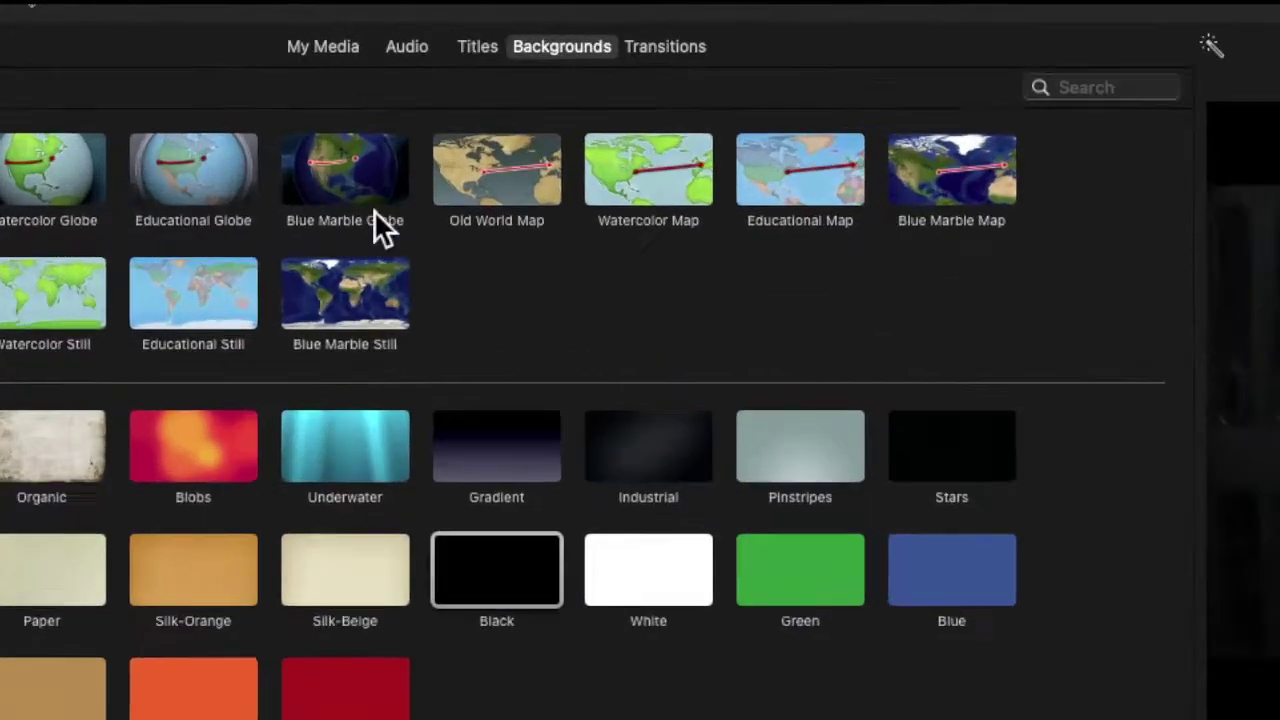
Step: Show the Sound Effects folder in the audio library instead of Stingers
{"action": "left_click", "coordinate": [296, 32]}
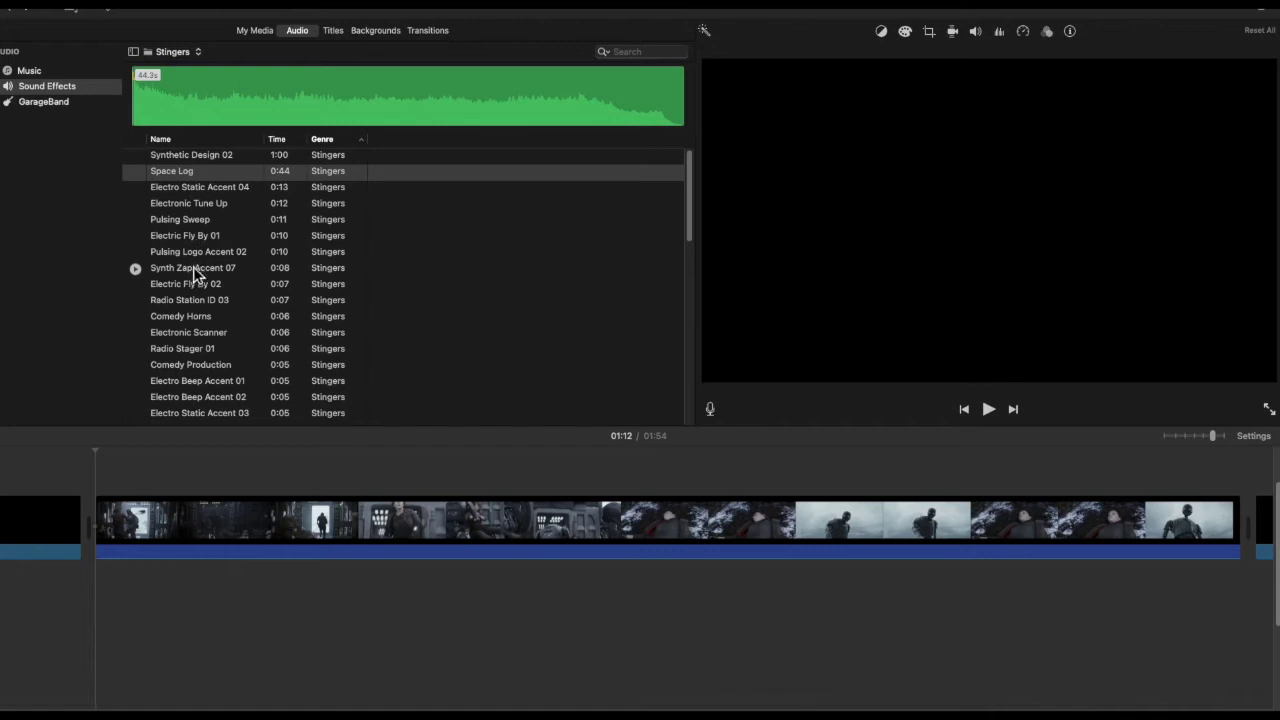
{"action": "left_click", "coordinate": [172, 51]}
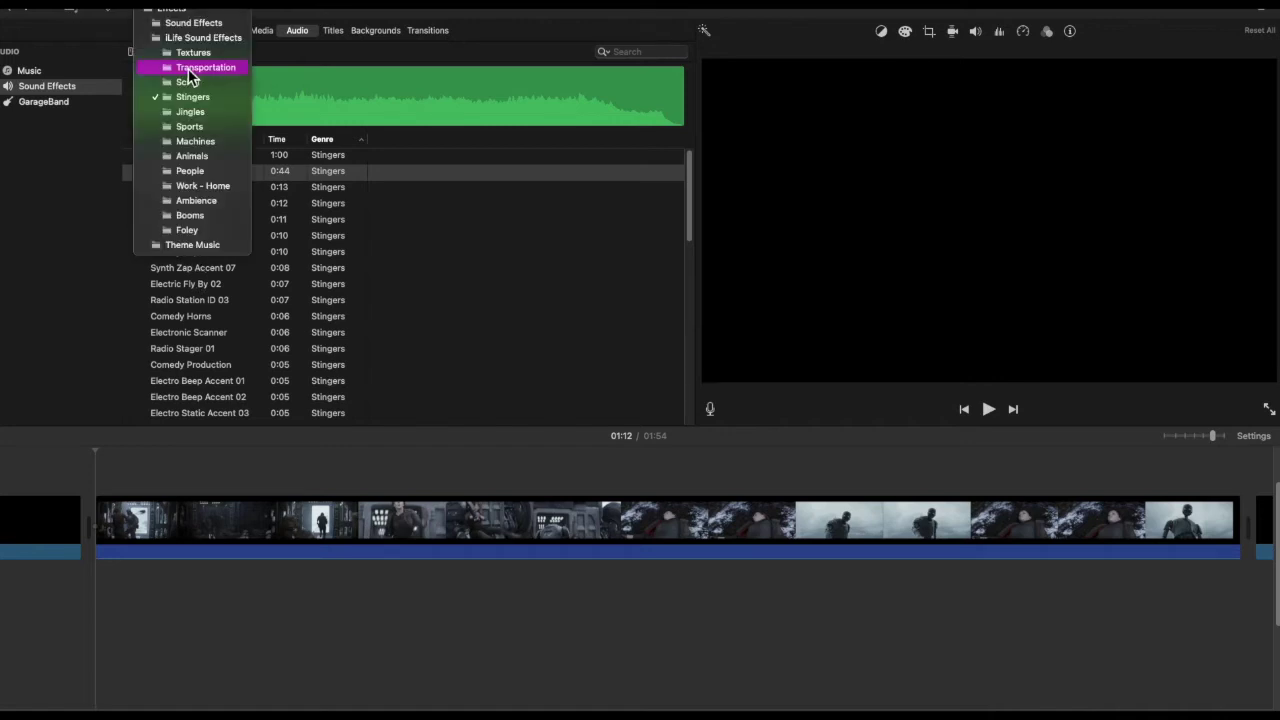
{"action": "left_click", "coordinate": [193, 22]}
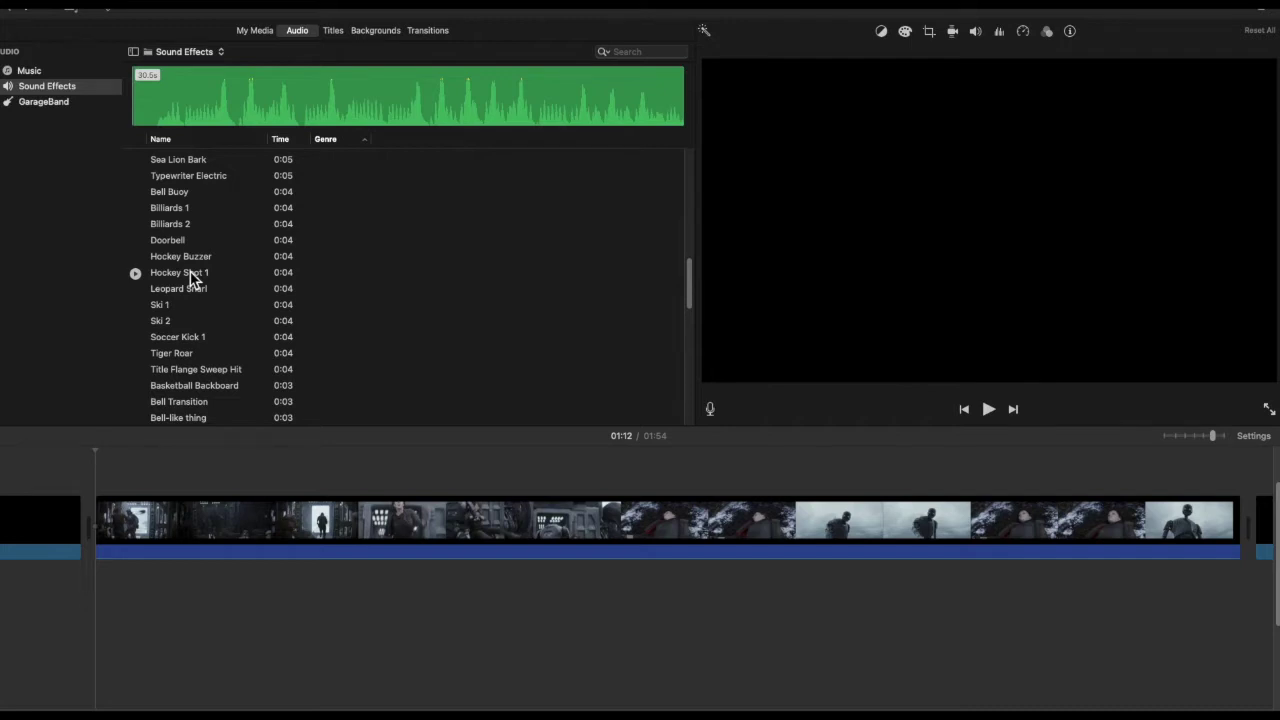
Step: Audition the baseball bat sounds, add Baseball Bat 1 beneath the start of the fight clip and play it back
{"action": "scroll", "coordinate": [180, 279], "scroll_direction": "down", "scroll_amount": 10}
{"action": "left_click", "coordinate": [138, 274]}
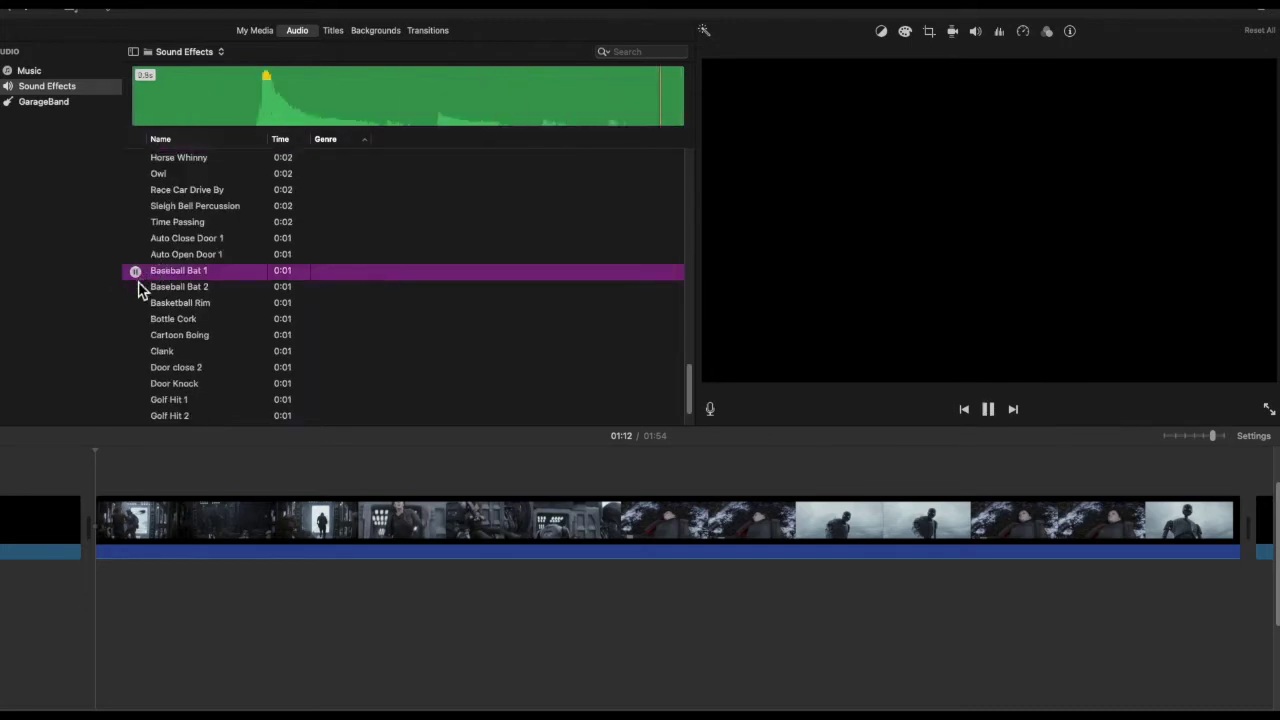
{"action": "left_click", "coordinate": [136, 288]}
{"action": "left_click", "coordinate": [137, 275]}
{"action": "left_click_drag", "start_coordinate": [118, 584], "coordinate": [145, 585]}
{"action": "key", "text": "space"}
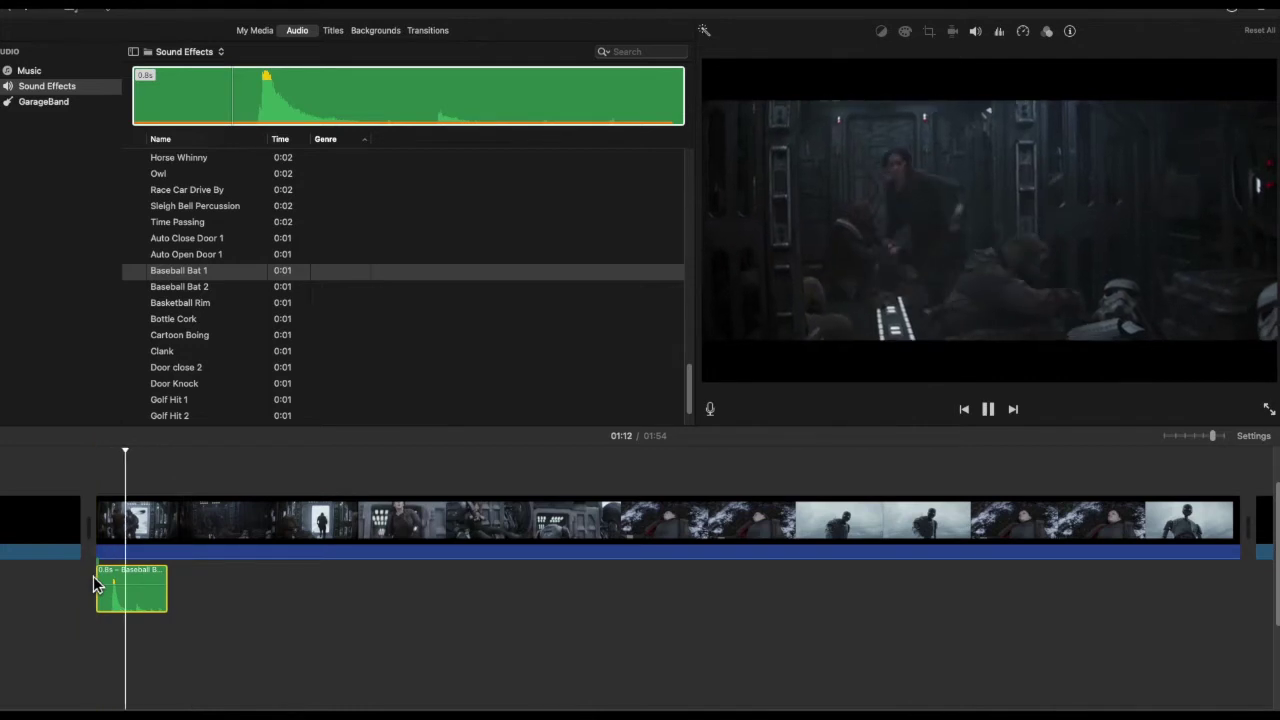
{"action": "key", "text": "space"}
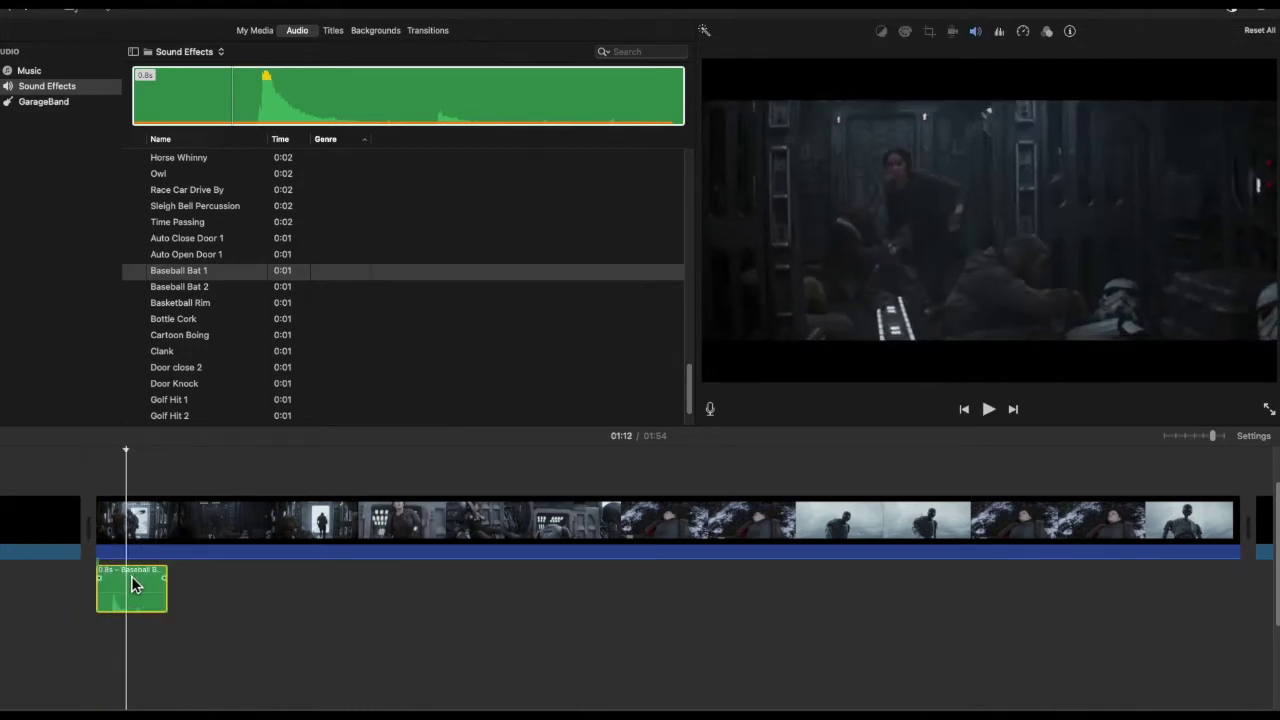
Step: Slow down the Baseball Bat 1 clip with the speed editor until it lasts 1.7 s, and play it back
{"action": "right_click", "coordinate": [123, 590]}
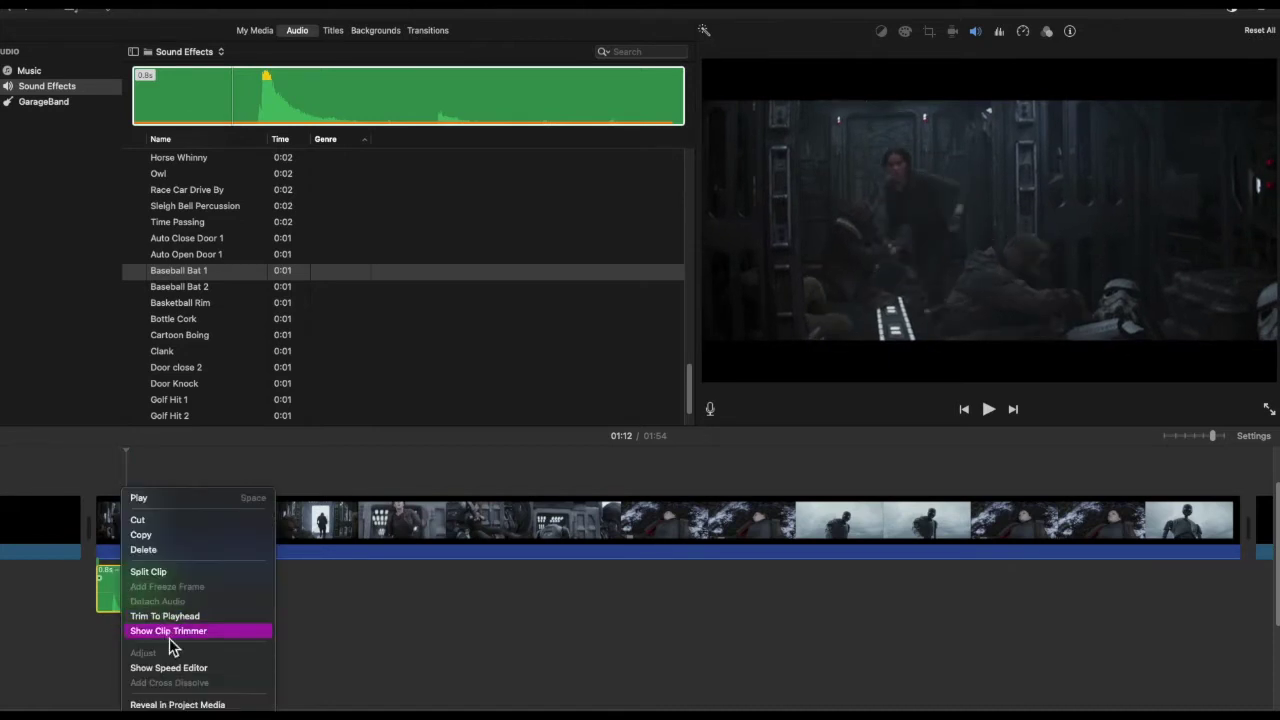
{"action": "left_click", "coordinate": [164, 670]}
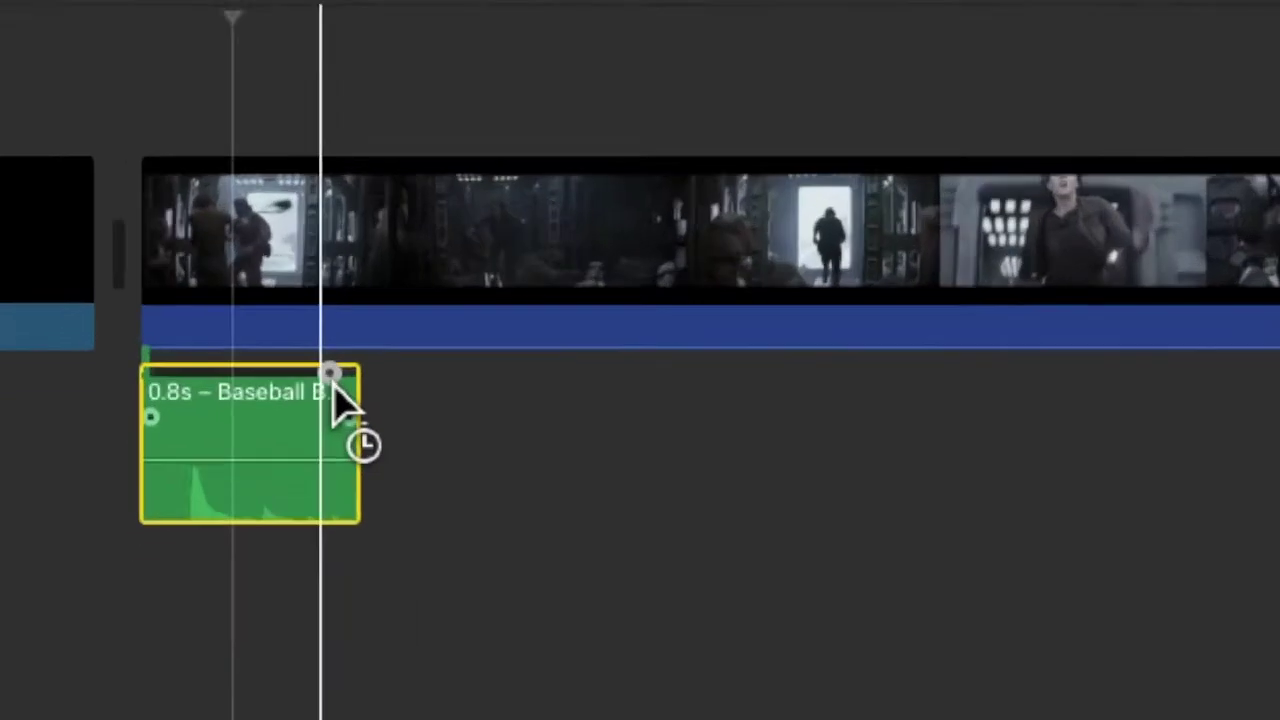
{"action": "left_click_drag", "start_coordinate": [159, 569], "coordinate": [178, 571]}
{"action": "left_click_drag", "start_coordinate": [422, 362], "coordinate": [623, 364]}
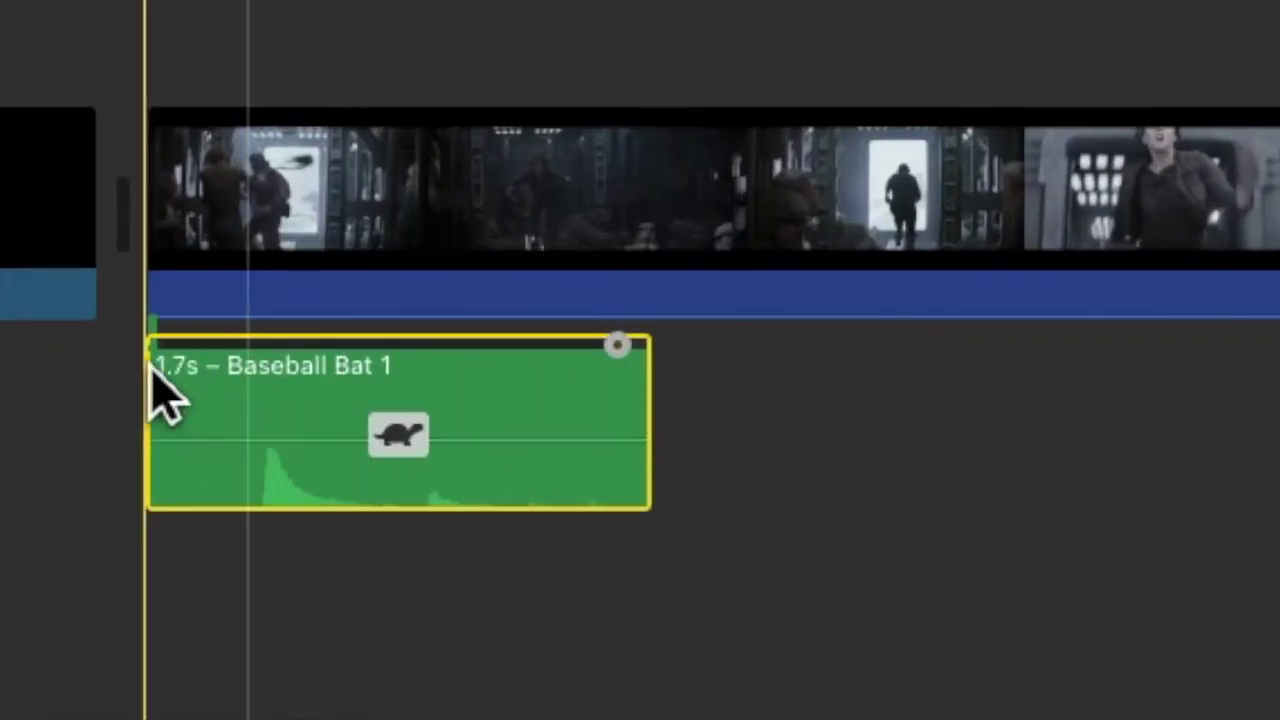
{"action": "key", "text": "space"}
{"action": "key", "text": "space"}
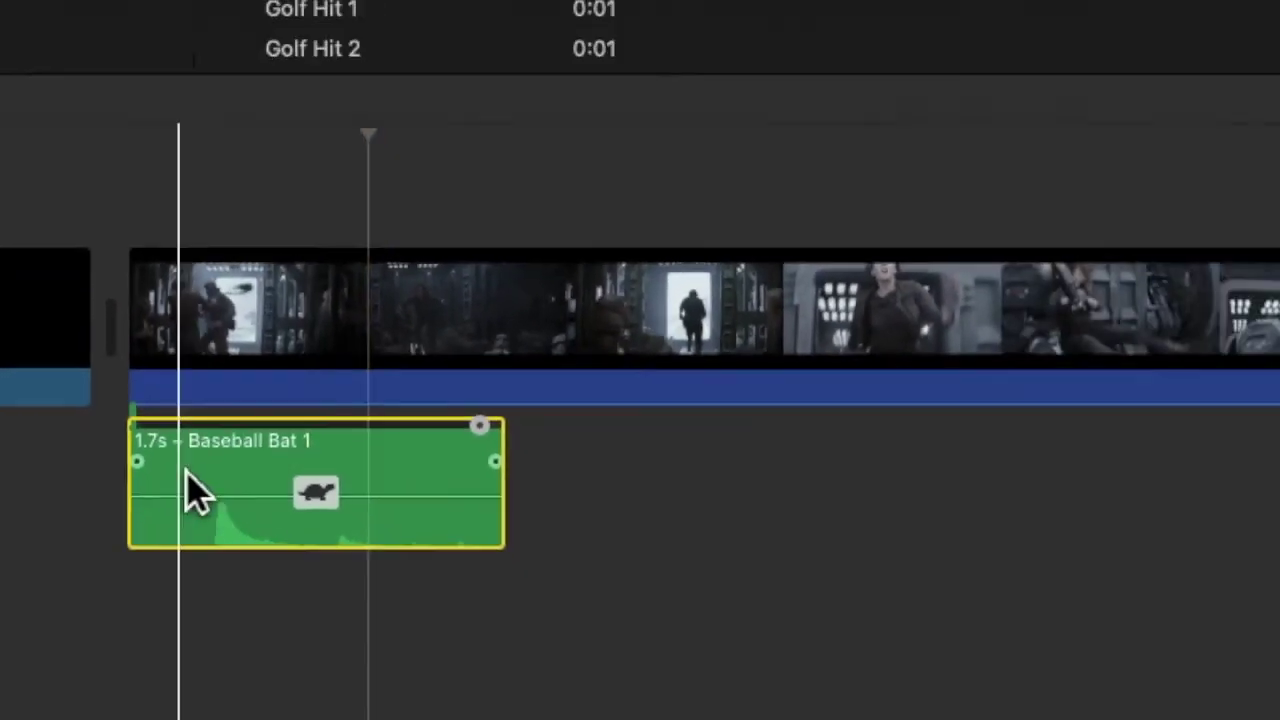
{"action": "key", "text": "space"}
Step: Trim the start of Baseball Bat 1 to leave 1.3 s, align it with the video clip's start and play it back
{"action": "left_click_drag", "start_coordinate": [104, 586], "coordinate": [147, 588]}
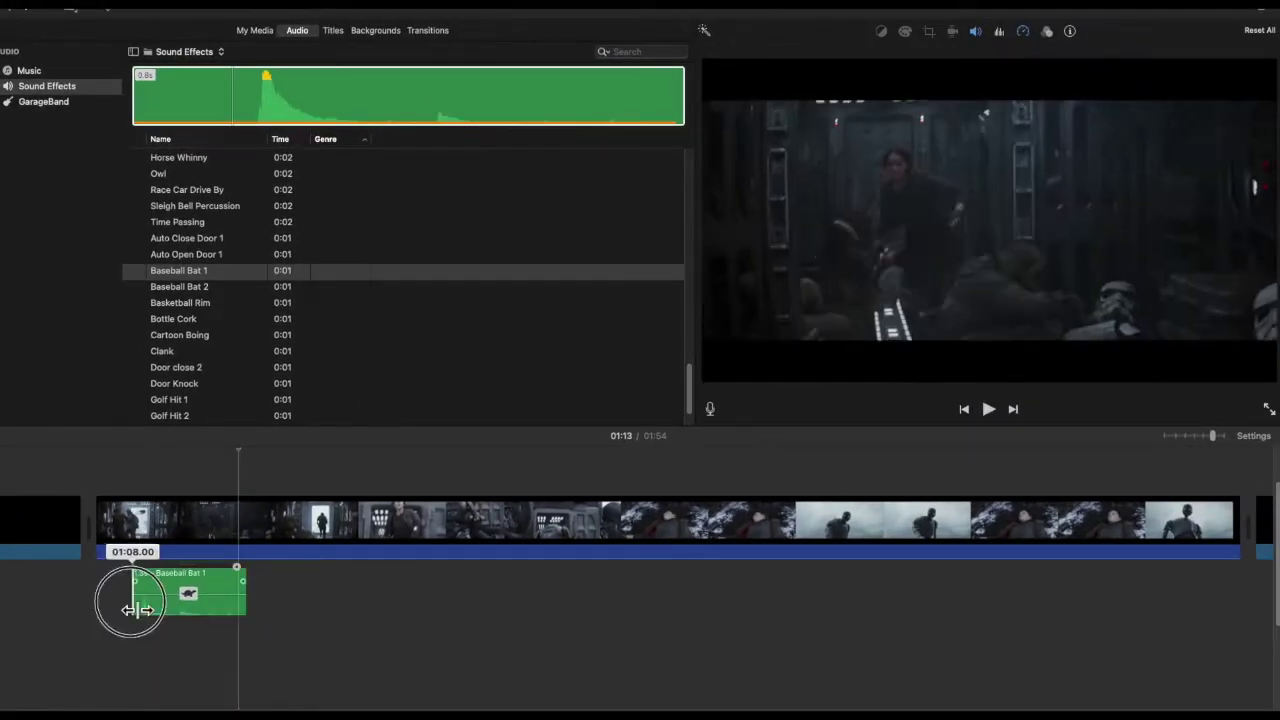
{"action": "left_click_drag", "start_coordinate": [208, 558], "coordinate": [163, 556]}
{"action": "key", "text": "space"}
{"action": "key", "text": "space"}
Step: Duplicate the Baseball Bat 1 clip and place the copy on the row below, starting slightly after the original
{"action": "key", "text": "super+c"}
{"action": "key", "text": "super+v"}
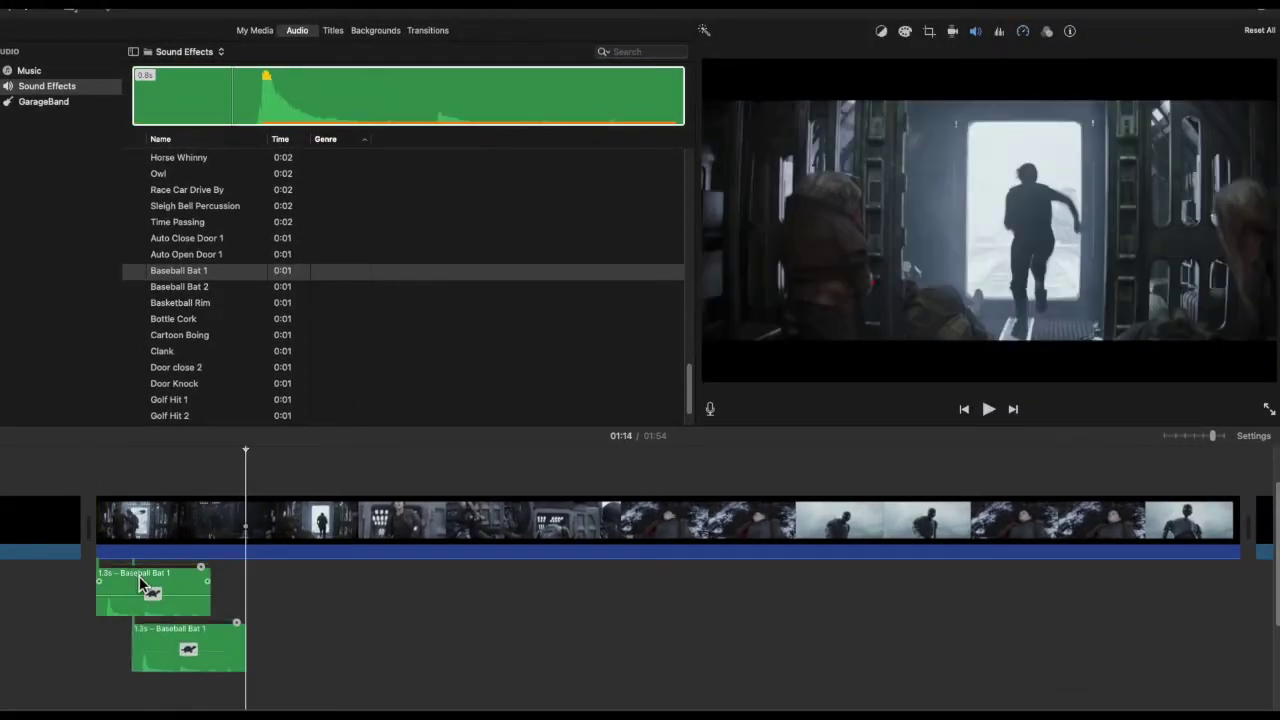
{"action": "left_click_drag", "start_coordinate": [162, 630], "coordinate": [139, 634]}
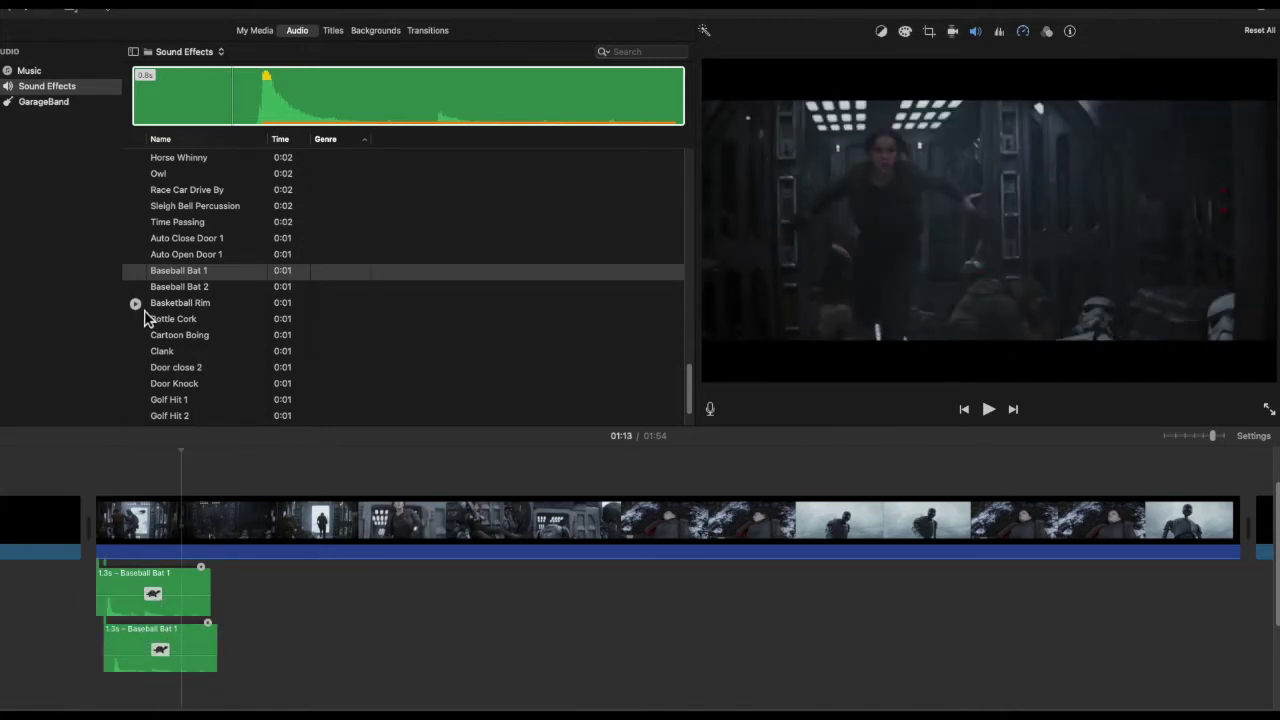
Step: Audition Basketball Rim, add it at the start of the fight clip and slow it down to 0.8 s
{"action": "left_click", "coordinate": [141, 307]}
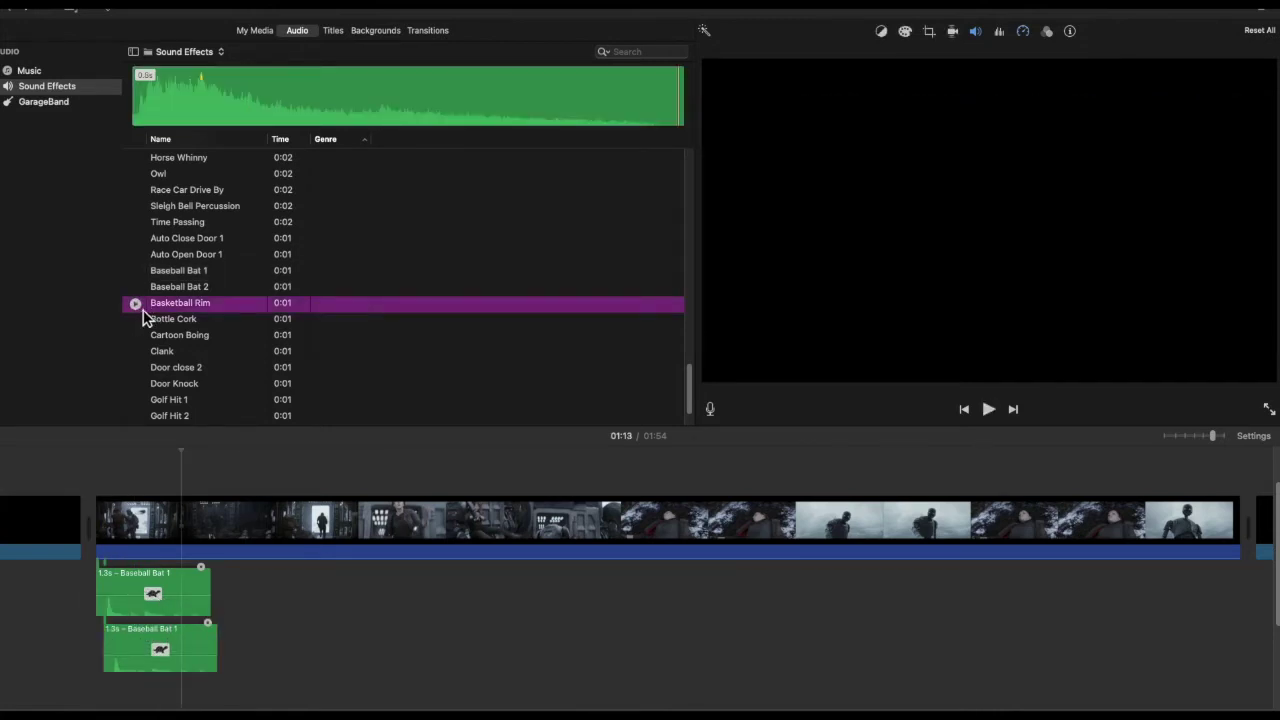
{"action": "left_click_drag", "start_coordinate": [173, 308], "coordinate": [112, 593]}
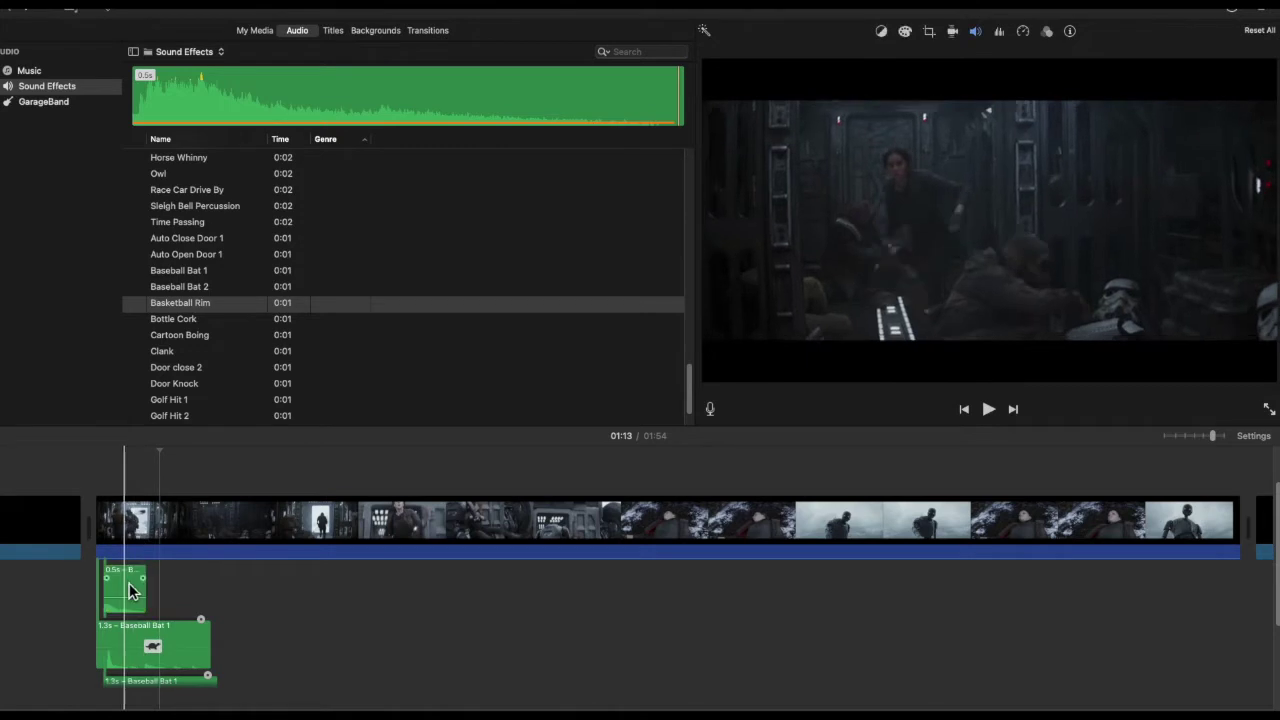
{"action": "right_click", "coordinate": [128, 585]}
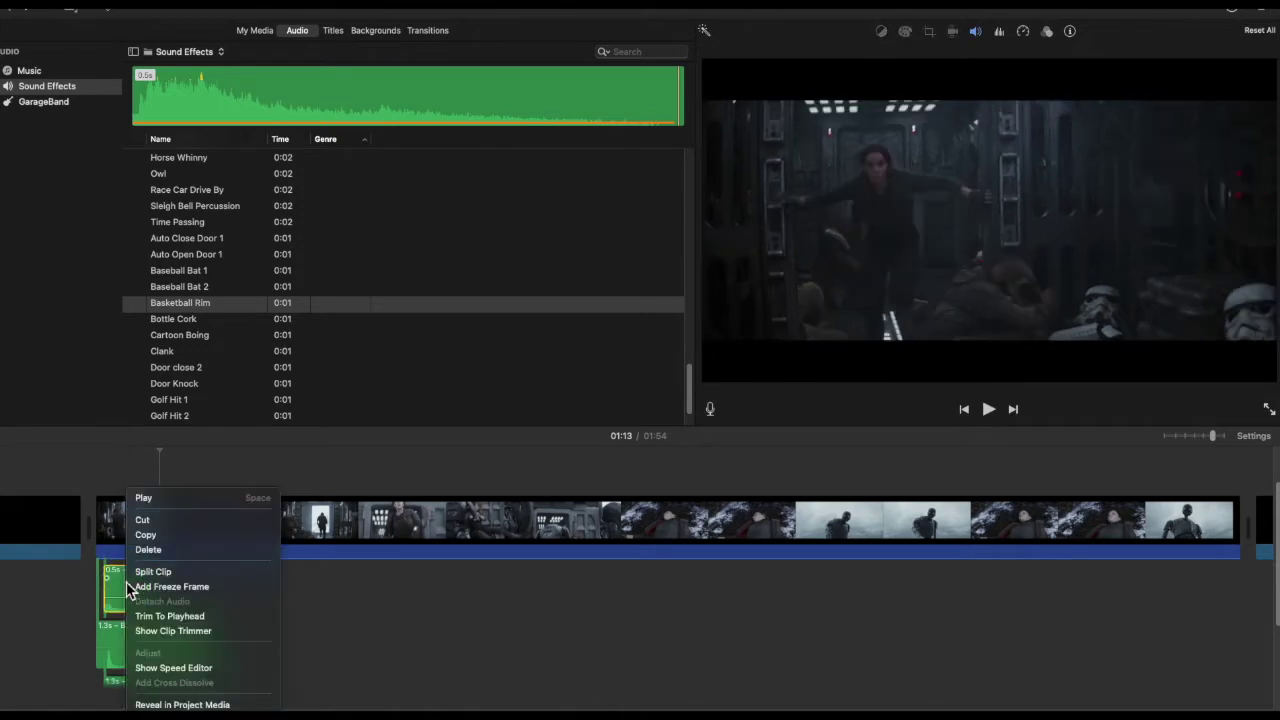
{"action": "left_click", "coordinate": [162, 668]}
{"action": "left_click_drag", "start_coordinate": [157, 577], "coordinate": [174, 580]}
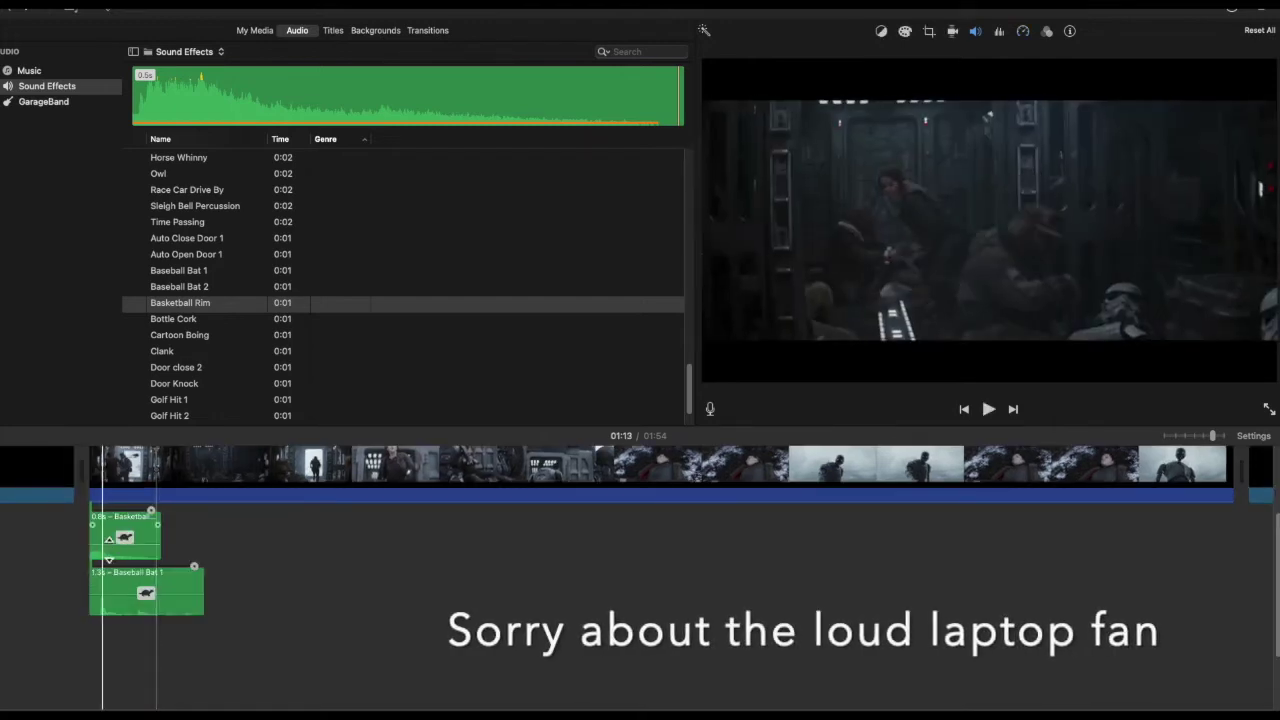
Step: Copy the Basketball Rim clip to the second hit at about 01:14 and play it back
{"action": "left_click", "coordinate": [124, 535]}
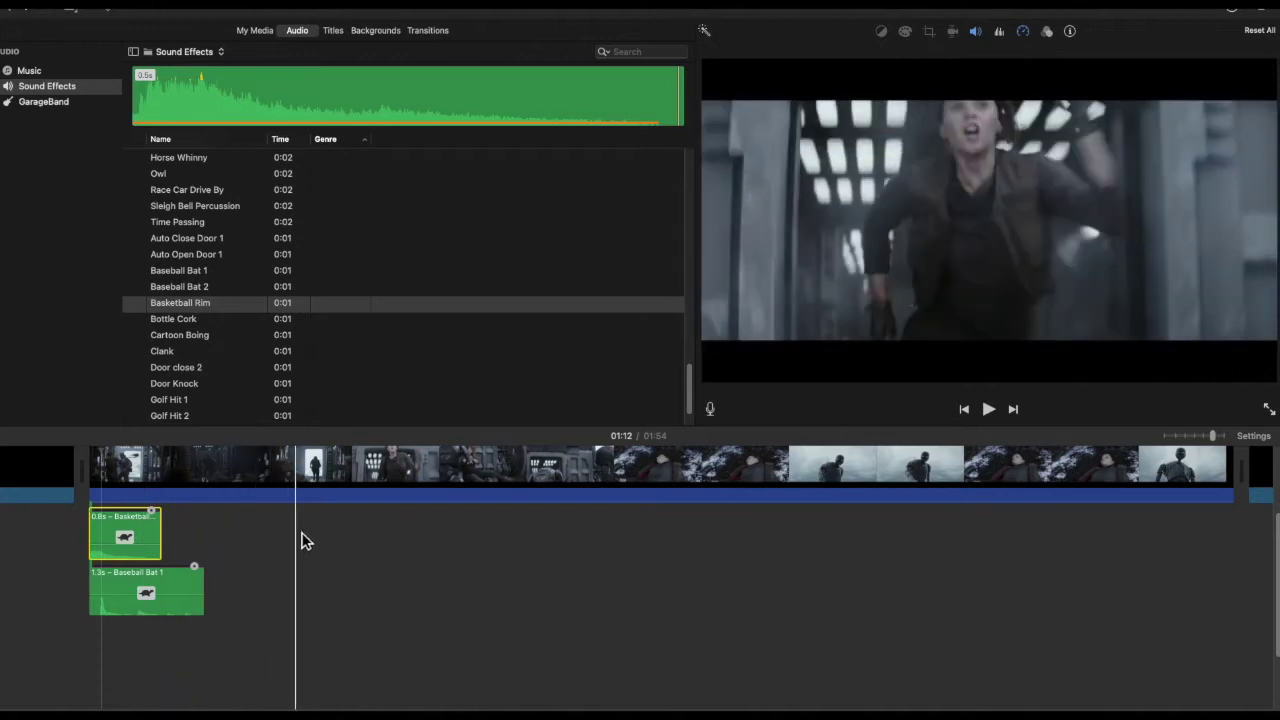
{"action": "left_click", "coordinate": [327, 534]}
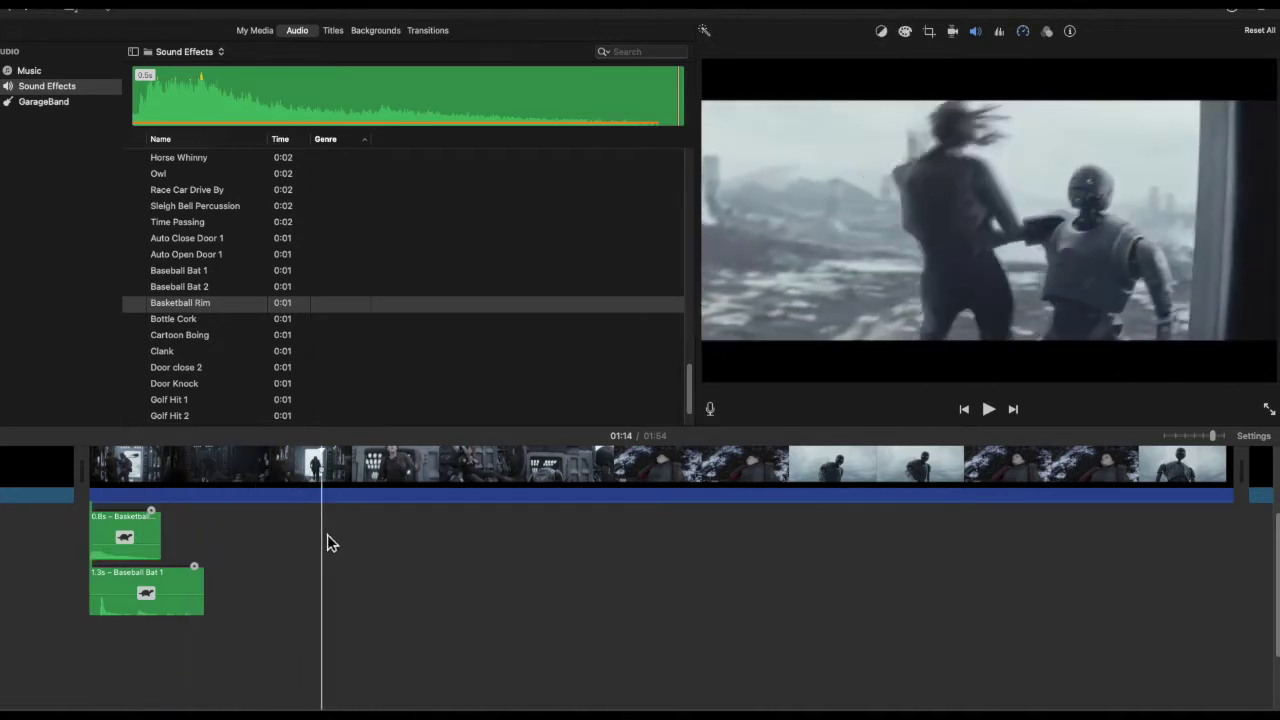
{"action": "key", "text": "super+v"}
{"action": "key", "text": "space"}
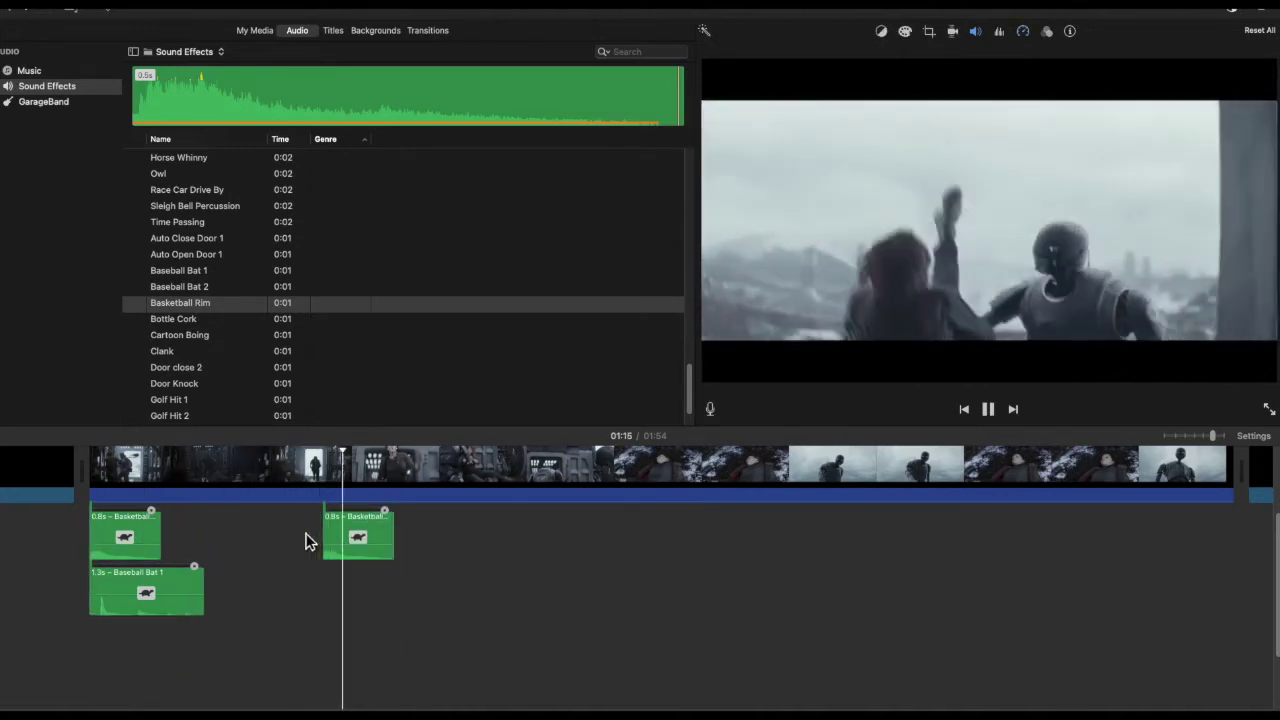
Step: Audition Clank, add it beneath the second Basketball Rim clip and check how the layered hit sounds
{"action": "left_click", "coordinate": [140, 355]}
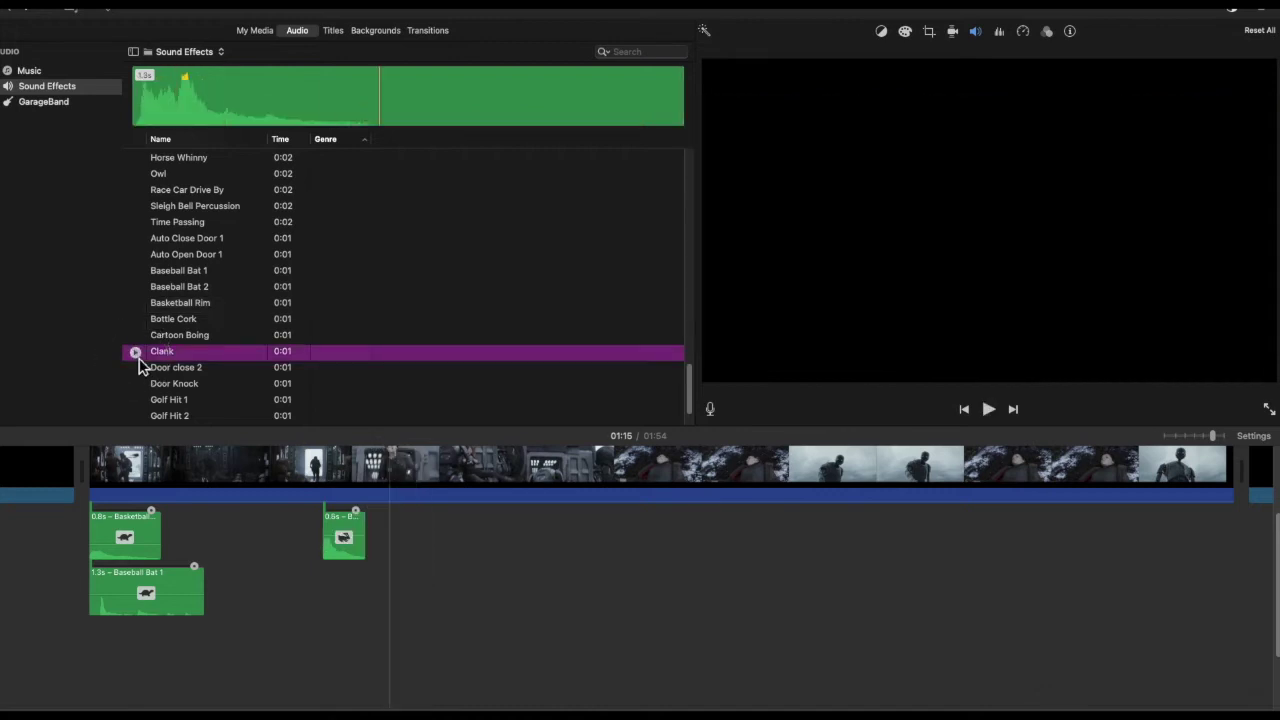
{"action": "left_click_drag", "start_coordinate": [180, 358], "coordinate": [315, 586]}
{"action": "key", "text": "space"}
{"action": "key", "text": "space"}
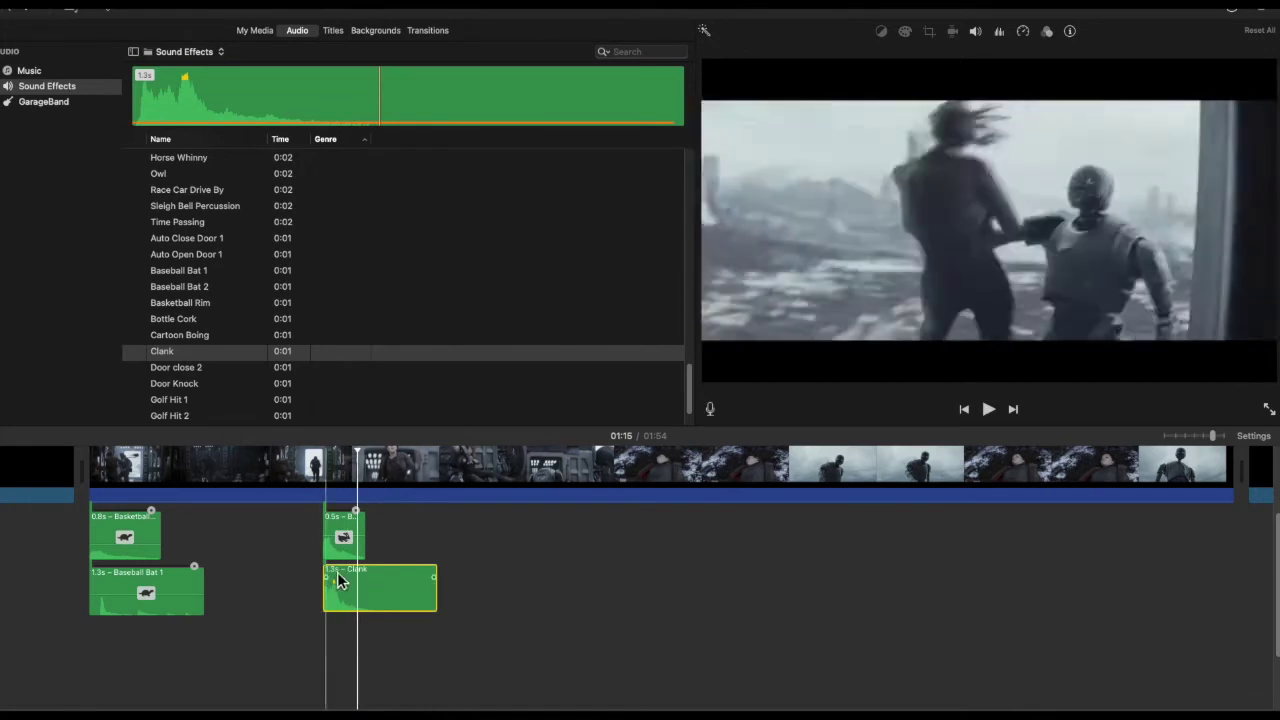
{"action": "key", "text": "space"}
{"action": "left_click_drag", "start_coordinate": [331, 531], "coordinate": [338, 545]}
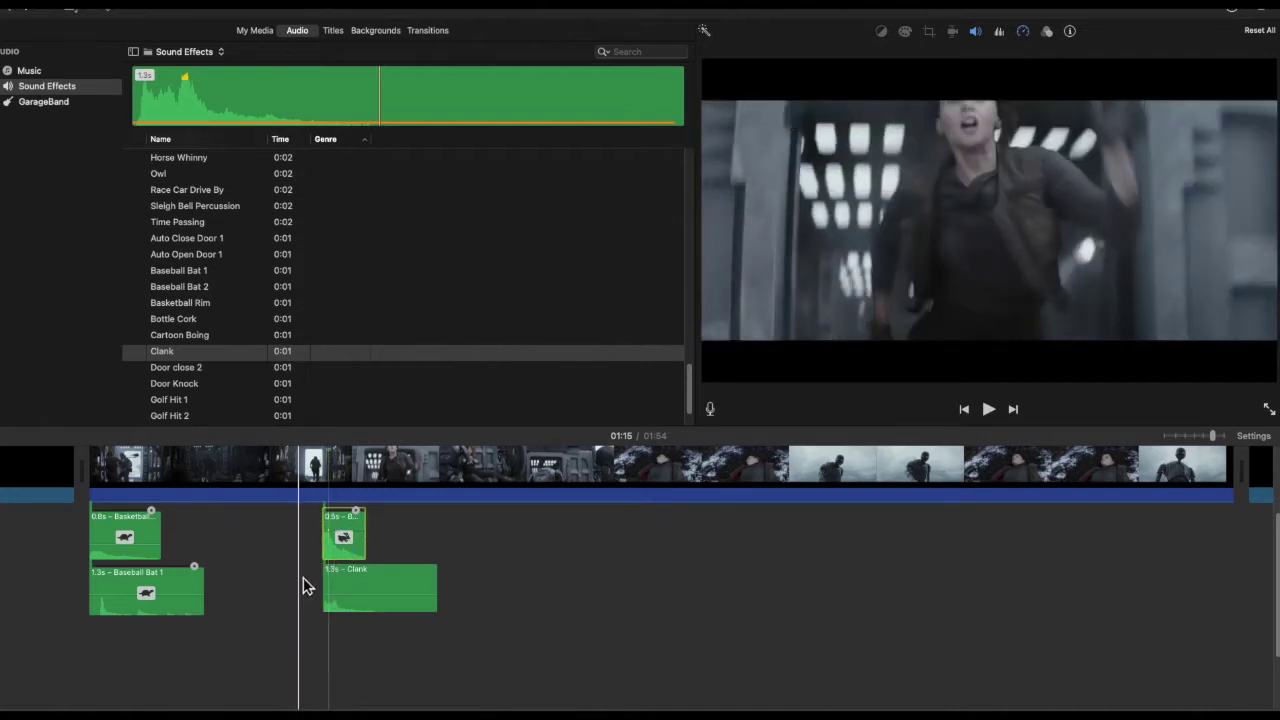
Step: Audition the door sounds, add Door close 2 beneath the Clank clip and play back the layered hit
{"action": "left_click", "coordinate": [139, 369]}
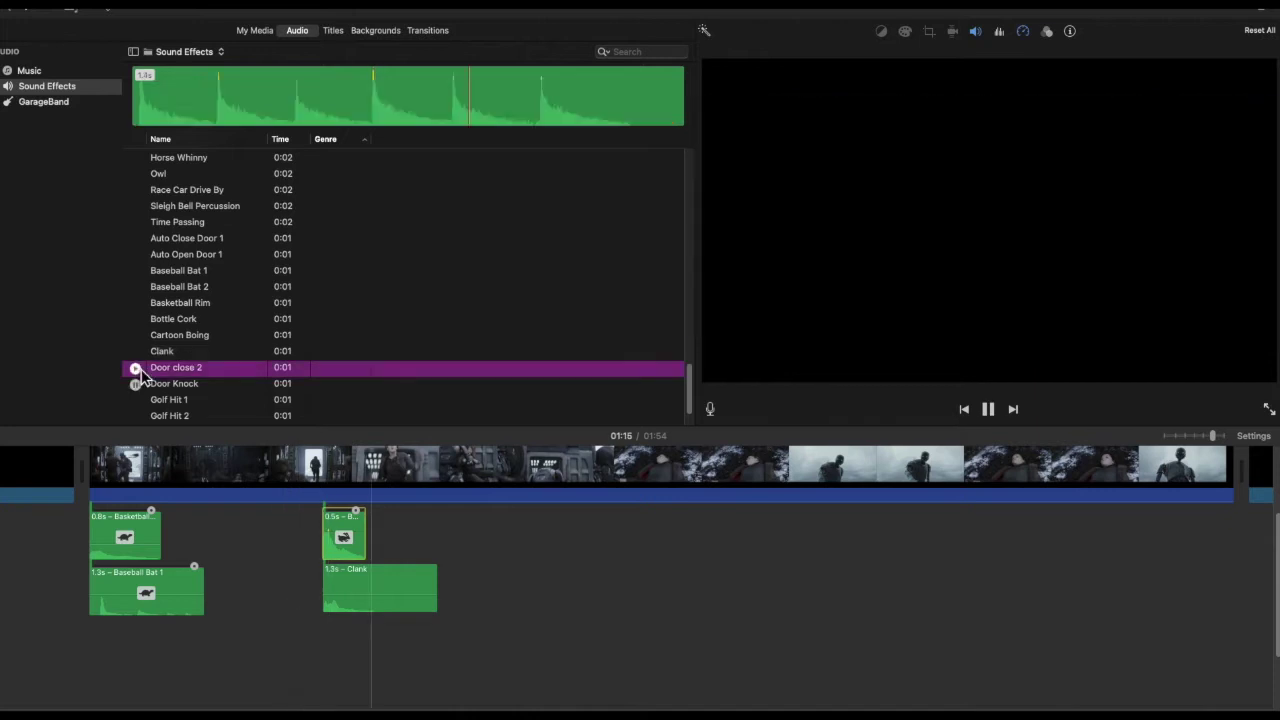
{"action": "left_click_drag", "start_coordinate": [141, 369], "coordinate": [331, 650]}
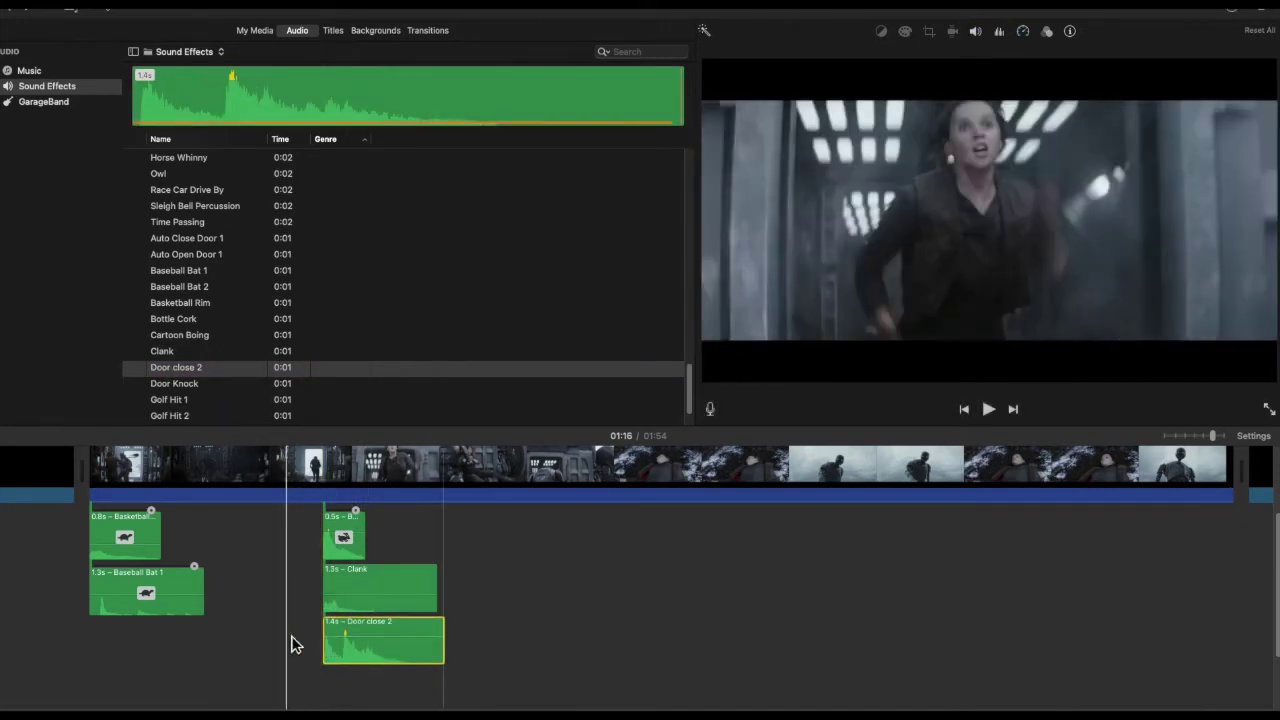
{"action": "key", "text": "space"}
{"action": "key", "text": "space"}
{"action": "key", "text": "space"}
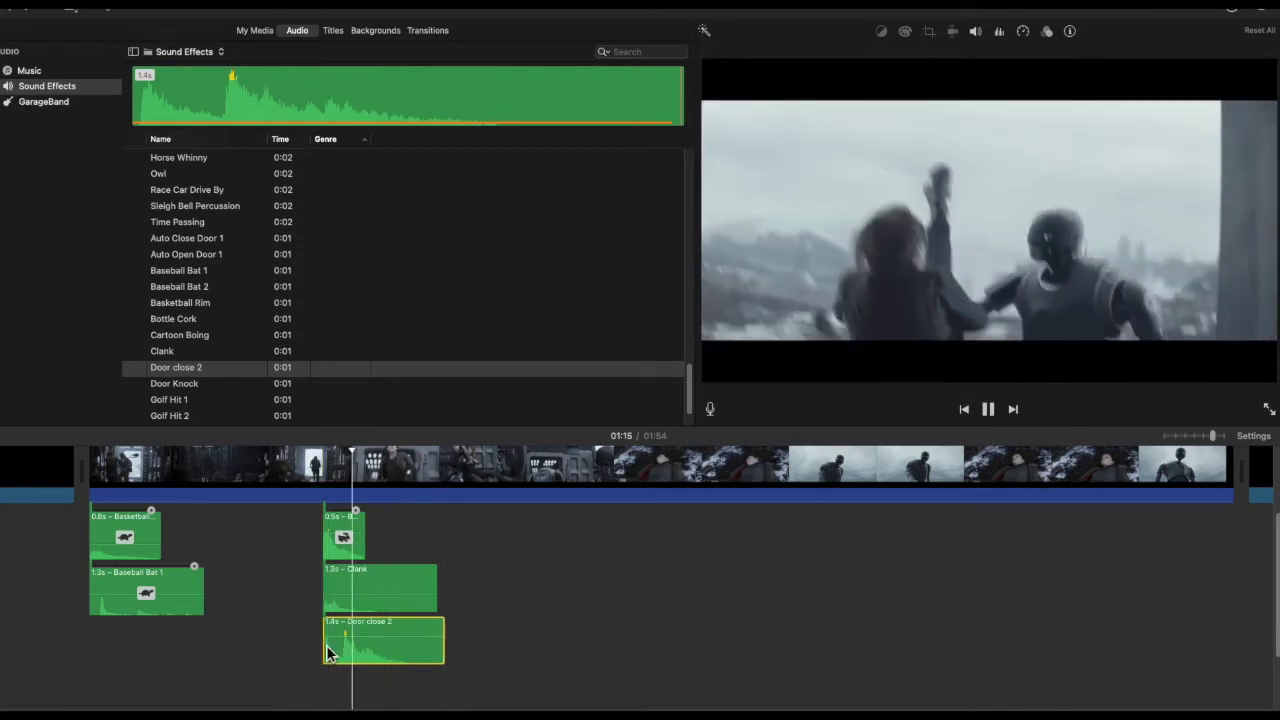
Step: Move Door close 2 beneath the shot of the woman lying on the ground, shorten it to 0.2 s and play it back
{"action": "left_click_drag", "start_coordinate": [352, 638], "coordinate": [560, 570]}
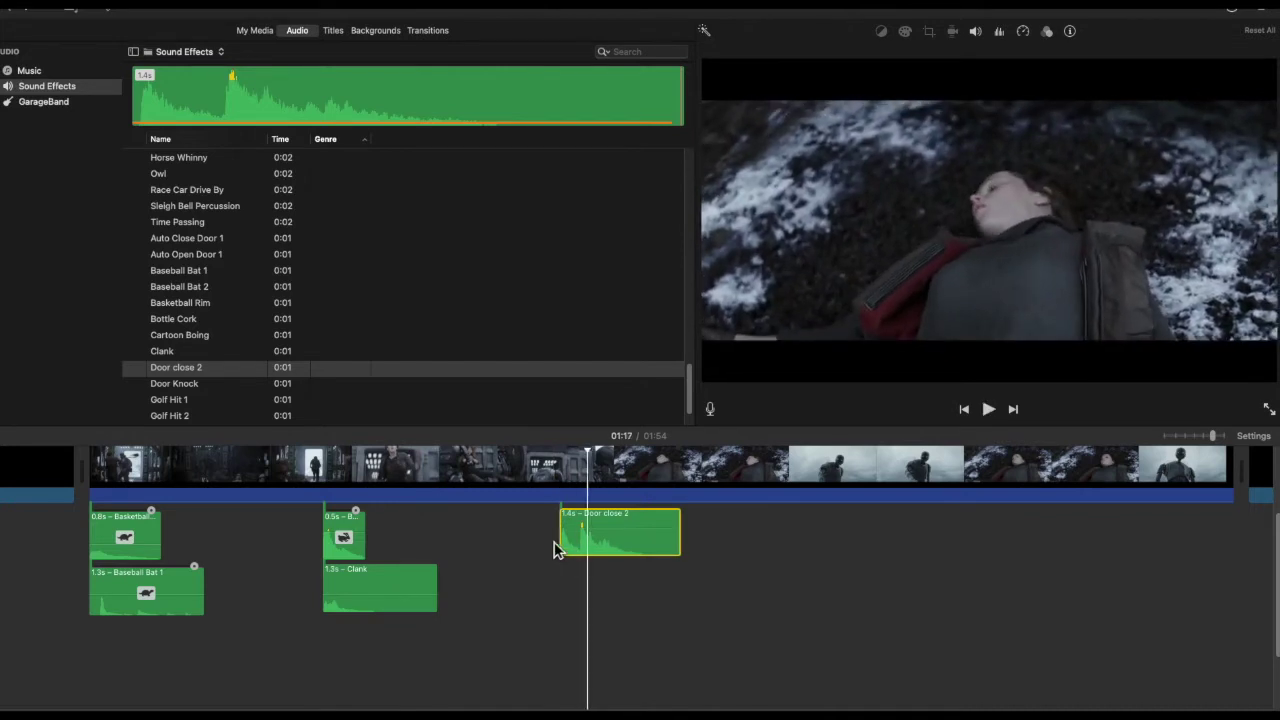
{"action": "key", "text": "space"}
{"action": "left_click_drag", "start_coordinate": [679, 545], "coordinate": [587, 542]}
{"action": "key", "text": "space"}
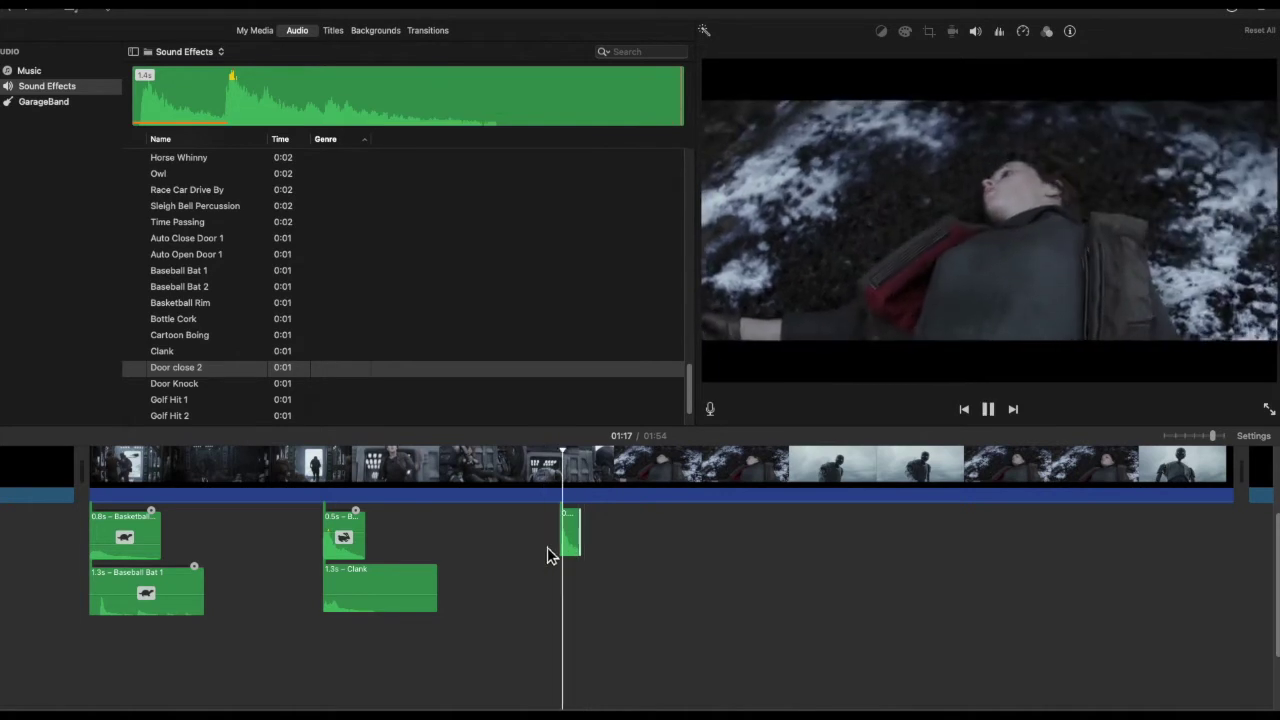
{"action": "key", "text": "space"}
{"action": "key", "text": "space"}
{"action": "left_click", "coordinate": [547, 547]}
{"action": "key", "text": "space"}
{"action": "key", "text": "space"}
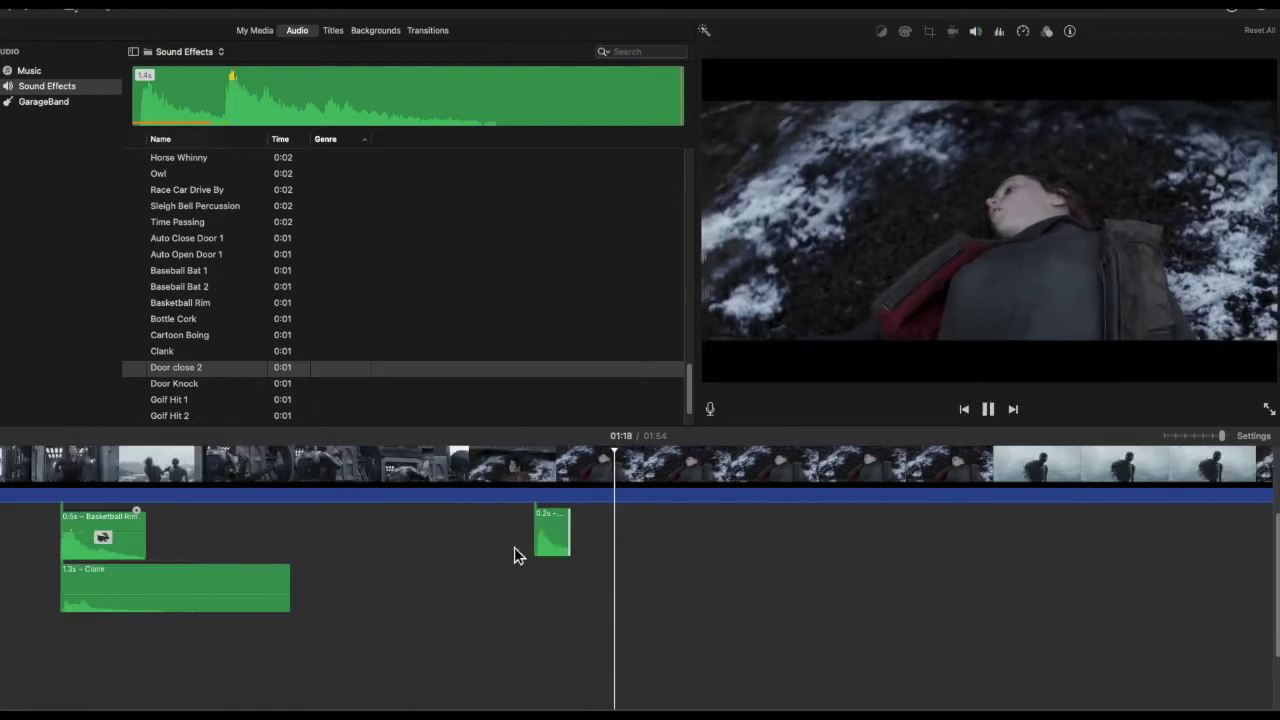
{"action": "key", "text": "space"}
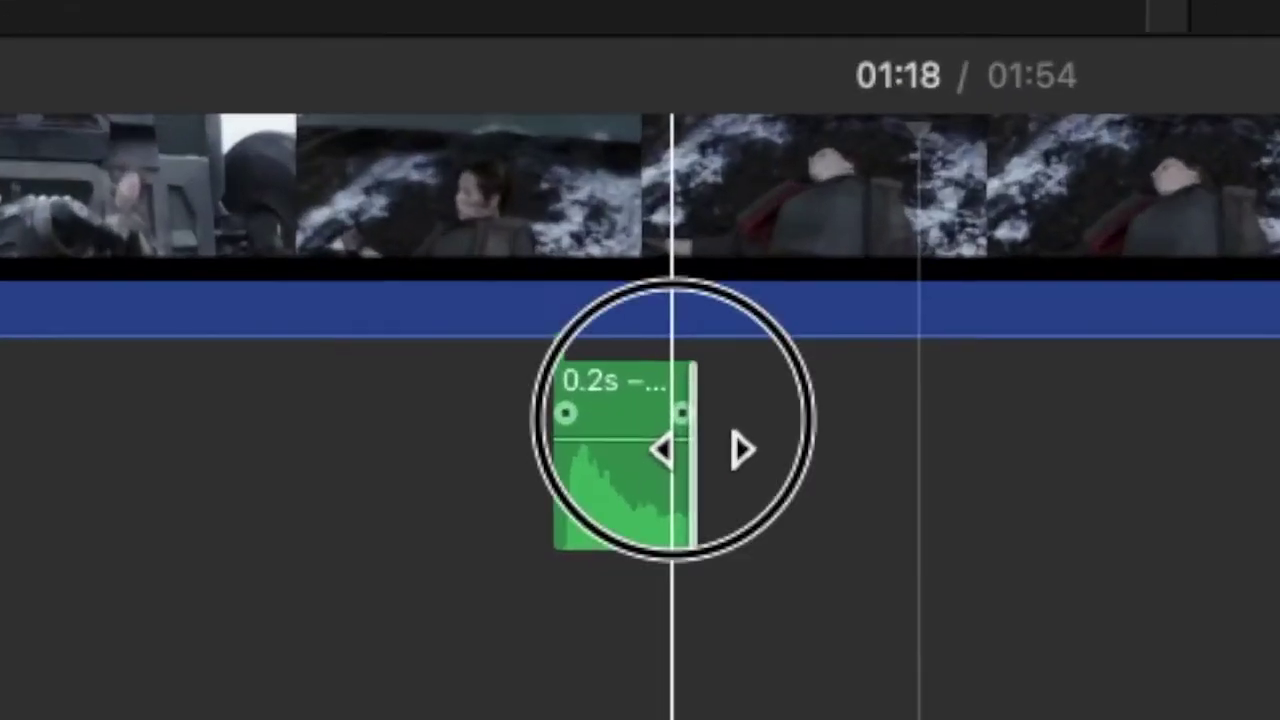
Step: Fade the shortened Door close 2 clip in and out, then move it back beneath the Clank clip
{"action": "left_click_drag", "start_coordinate": [567, 523], "coordinate": [555, 523]}
{"action": "left_click_drag", "start_coordinate": [566, 411], "coordinate": [584, 411]}
{"action": "key", "text": "space"}
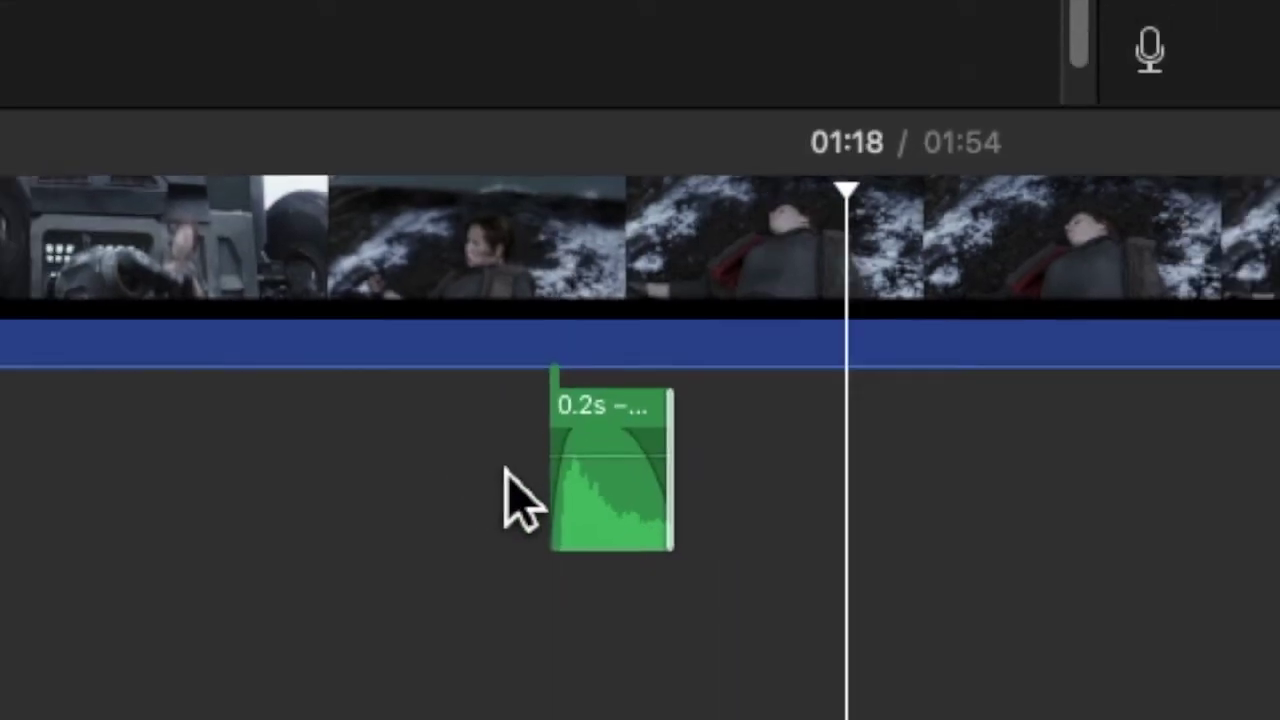
{"action": "left_click", "coordinate": [501, 453]}
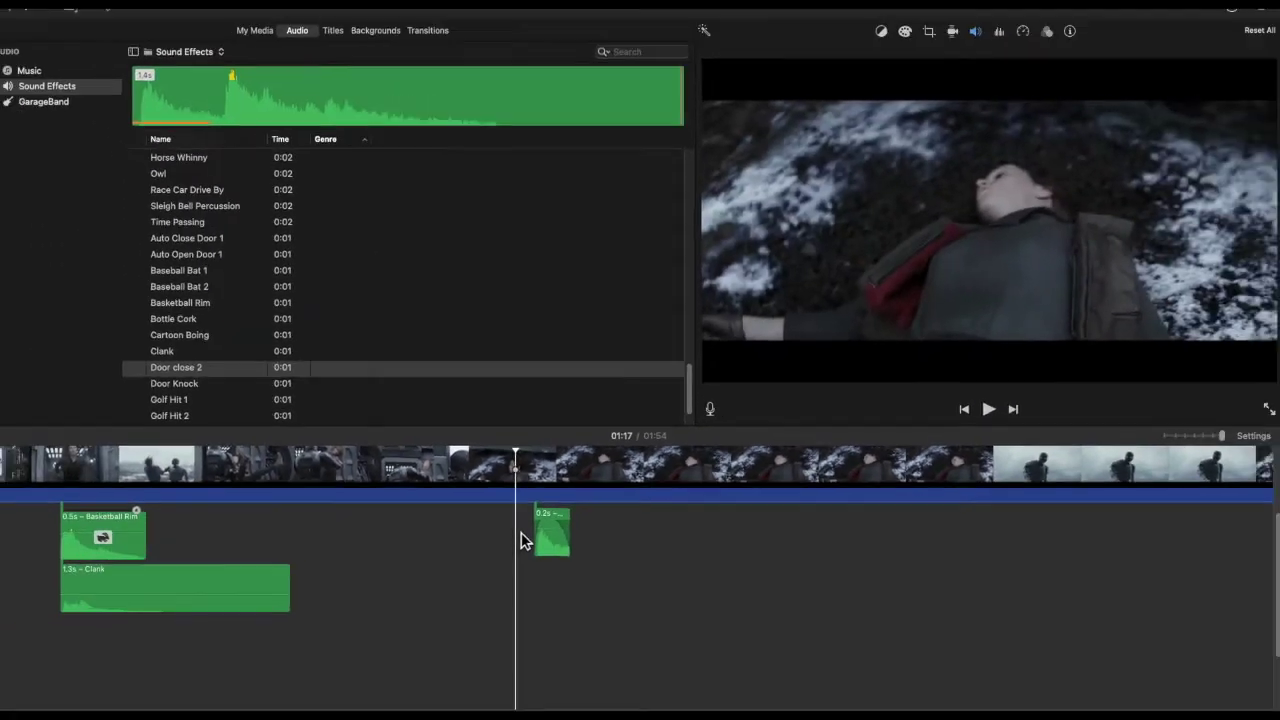
{"action": "key", "text": "space"}
{"action": "key", "text": "space"}
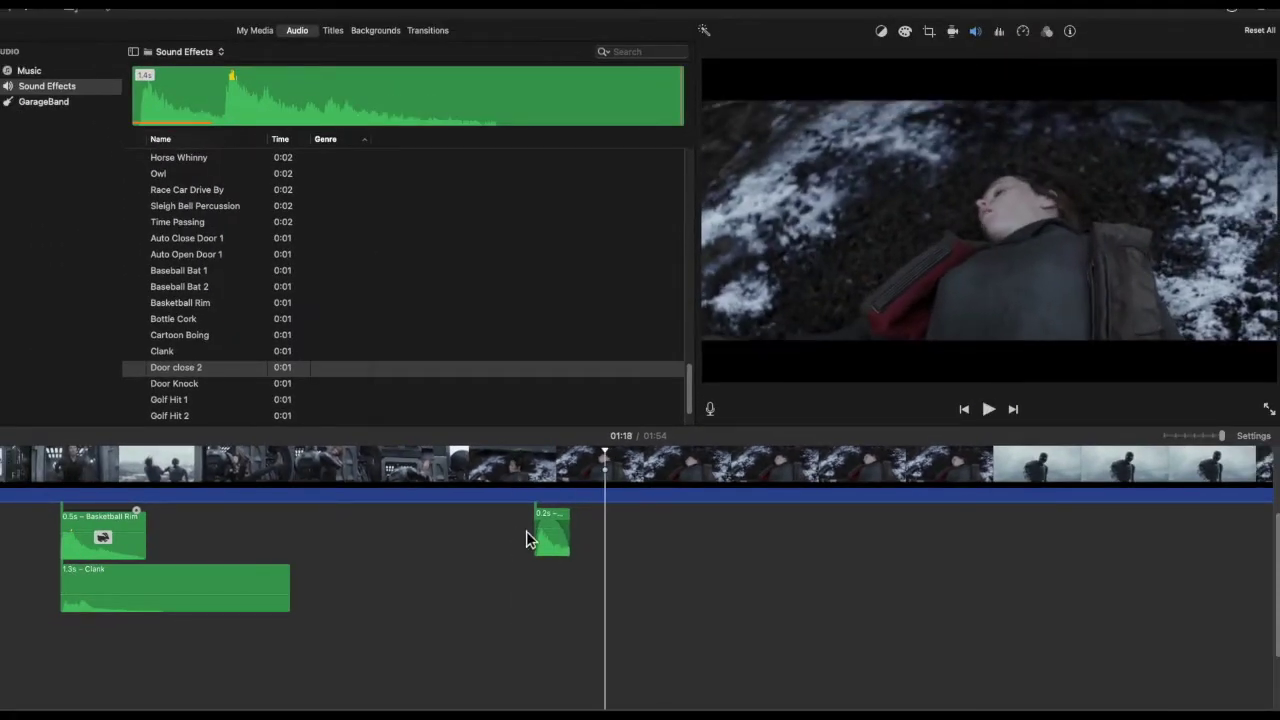
{"action": "left_click_drag", "start_coordinate": [530, 527], "coordinate": [40, 634]}
{"action": "key", "text": "space"}
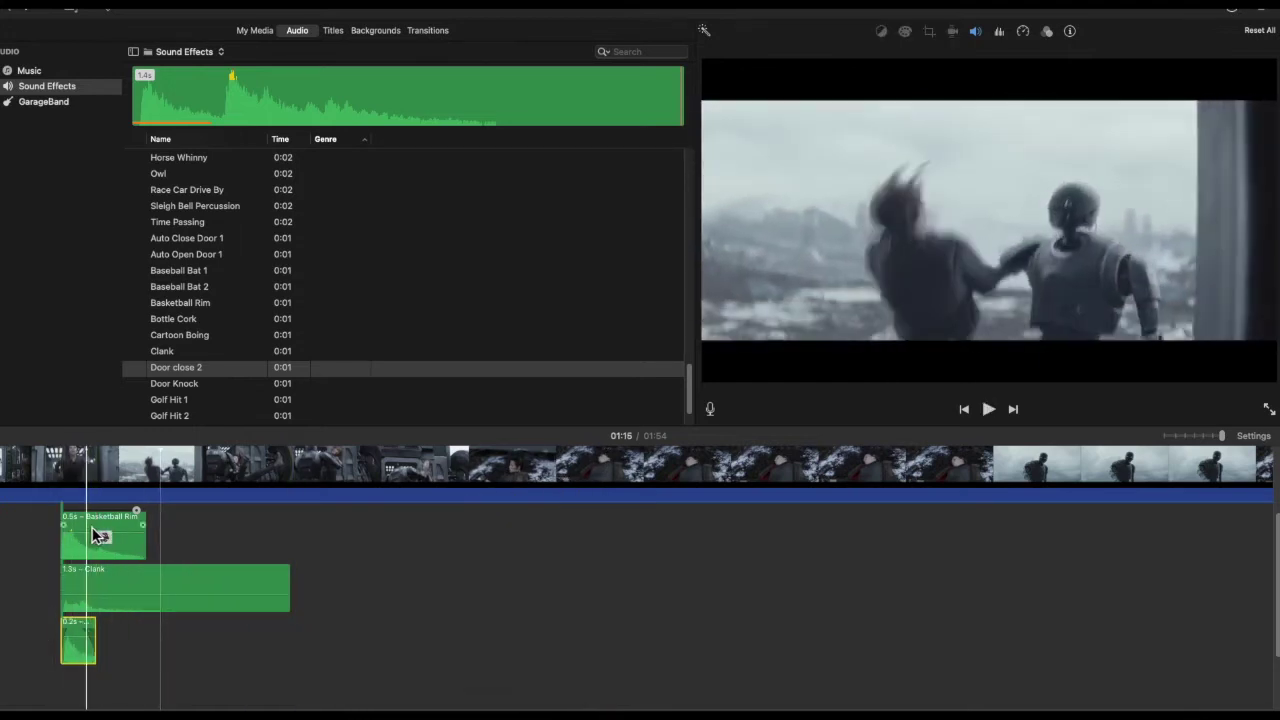
Step: Audition Soccer Kick 2, add it beneath the start of the shot of the woman lying on the ground and play it back
{"action": "scroll", "coordinate": [140, 390], "scroll_direction": "down", "scroll_amount": 2}
{"action": "left_click", "coordinate": [136, 400]}
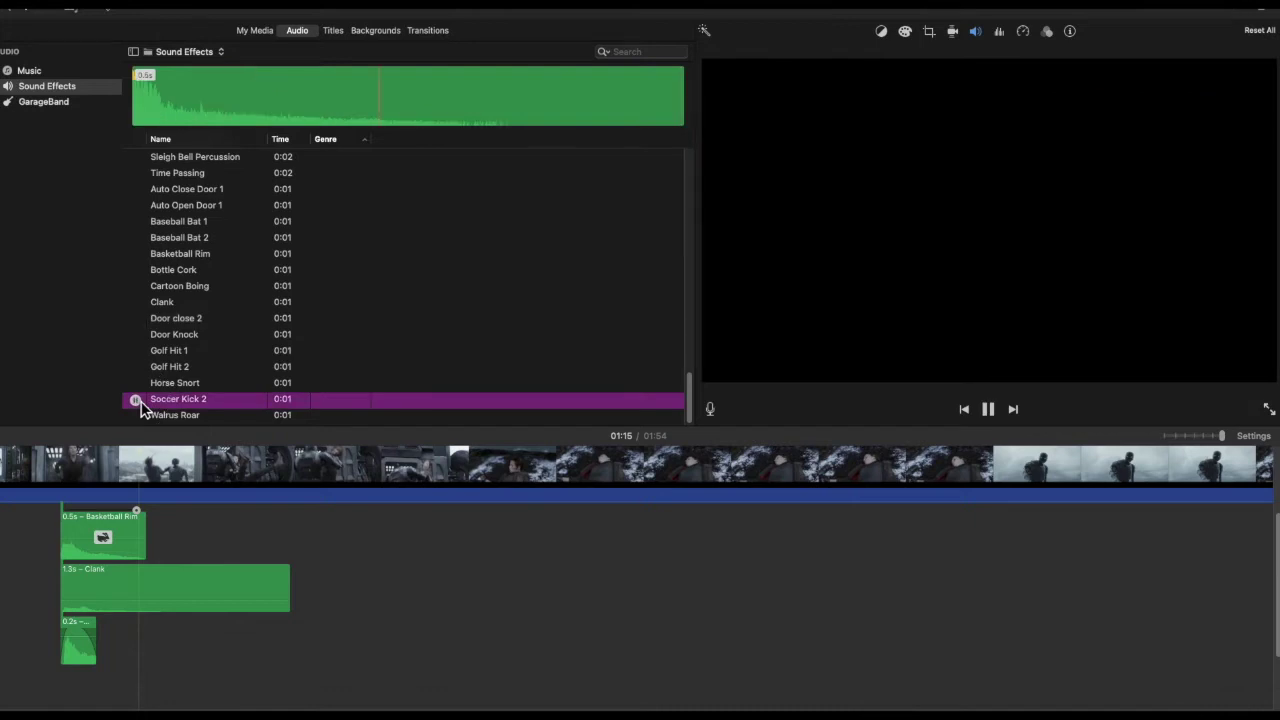
{"action": "left_click", "coordinate": [138, 401]}
{"action": "left_click_drag", "start_coordinate": [178, 413], "coordinate": [437, 548]}
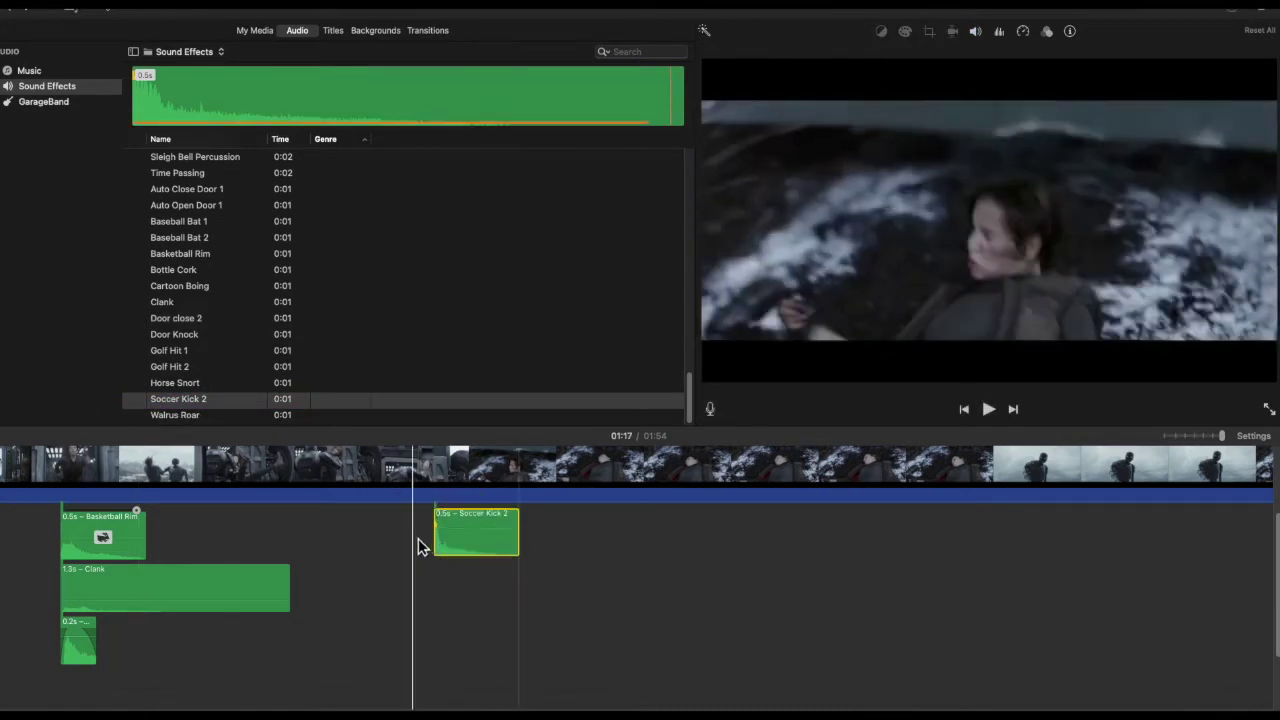
{"action": "key", "text": "space"}
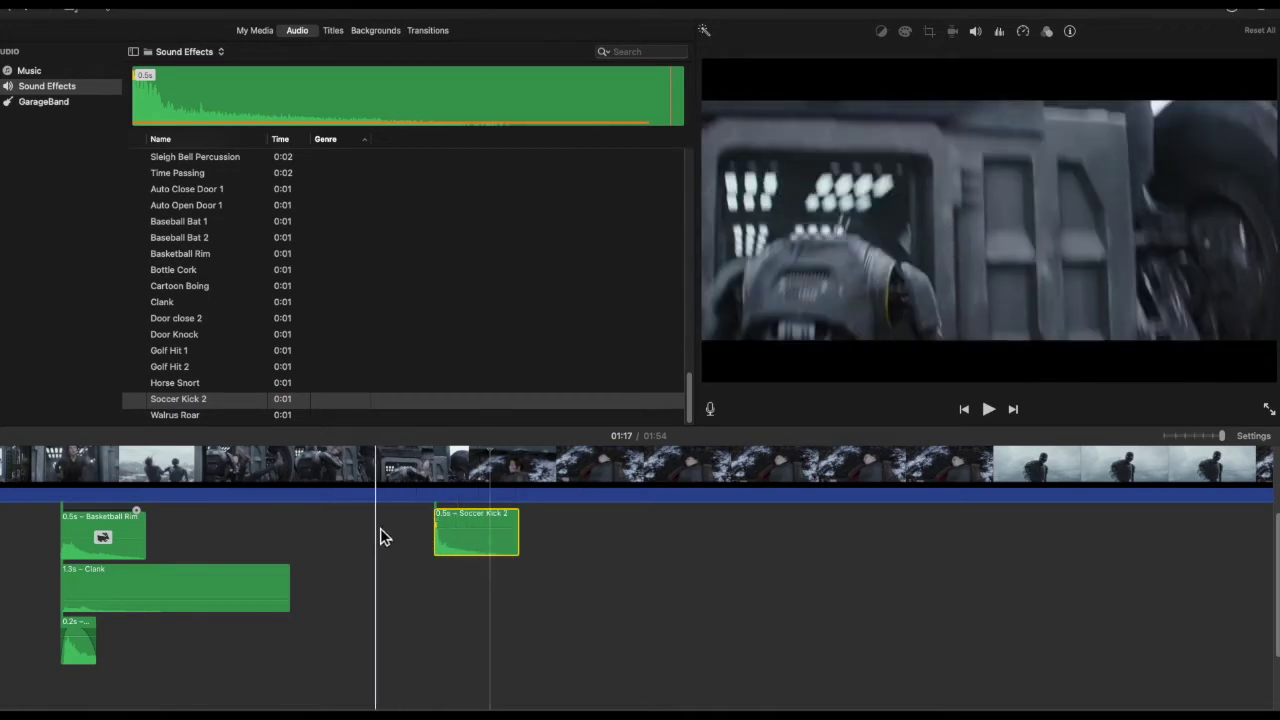
Step: Slow the Soccer Kick 2 clip down so it lasts 0.8 s and play it back with the scene
{"action": "right_click", "coordinate": [479, 519]}
{"action": "left_click", "coordinate": [533, 668]}
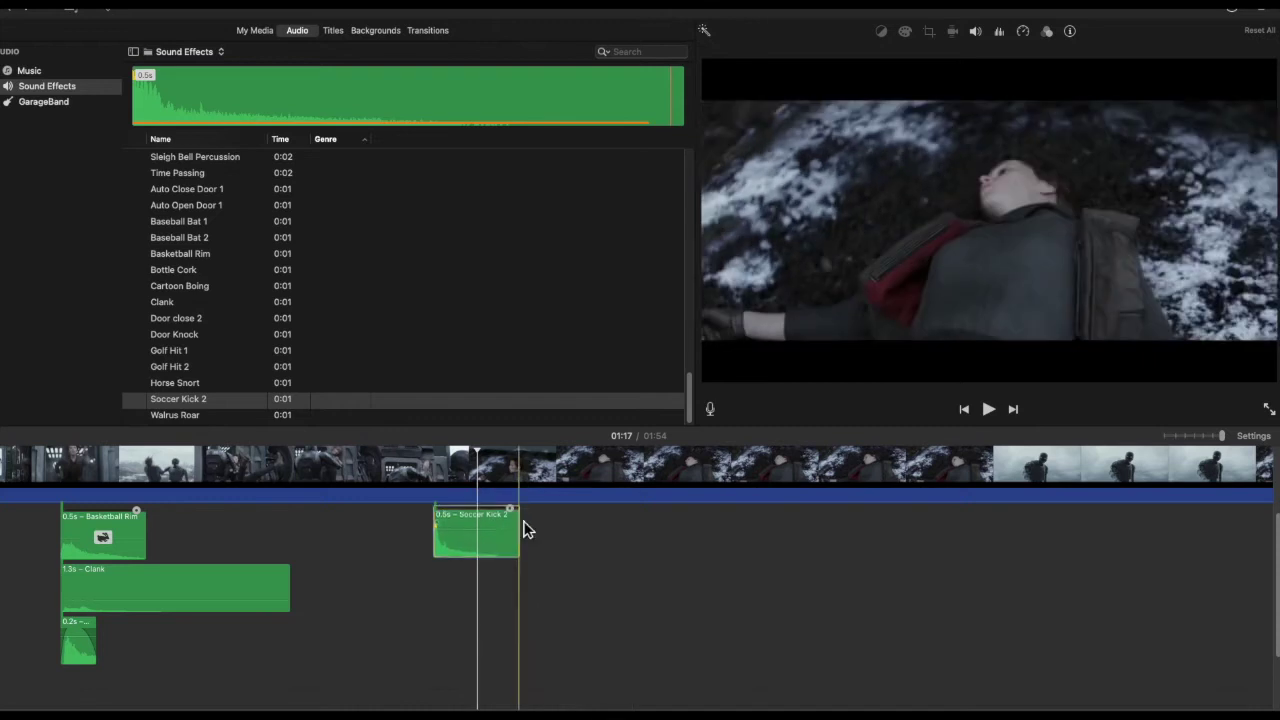
{"action": "left_click_drag", "start_coordinate": [519, 516], "coordinate": [586, 522]}
{"action": "key", "text": "space"}
{"action": "key", "text": "space"}
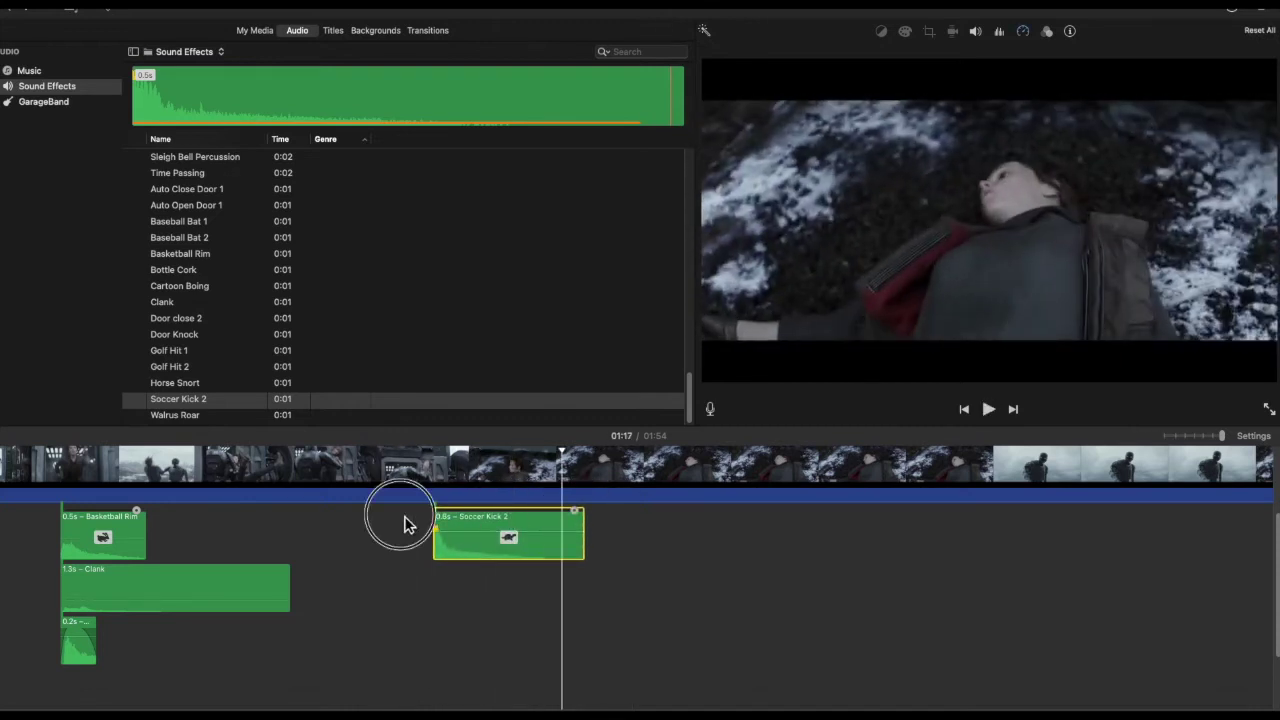
{"action": "left_click", "coordinate": [405, 517]}
{"action": "key", "text": "space"}
{"action": "key", "text": "space"}
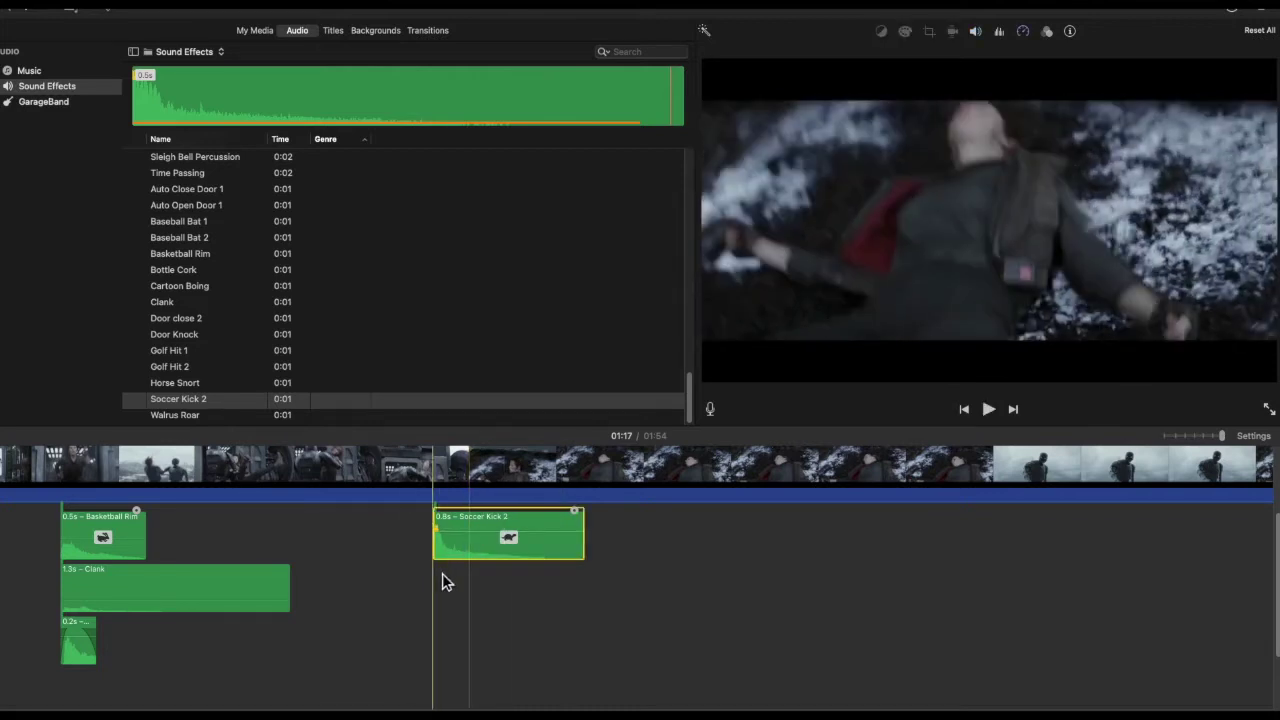
Step: Paste a copy of Soccer Kick 2 beneath the original, offset it slightly later and play back both layers
{"action": "key", "text": "super+v"}
{"action": "left_click", "coordinate": [455, 579]}
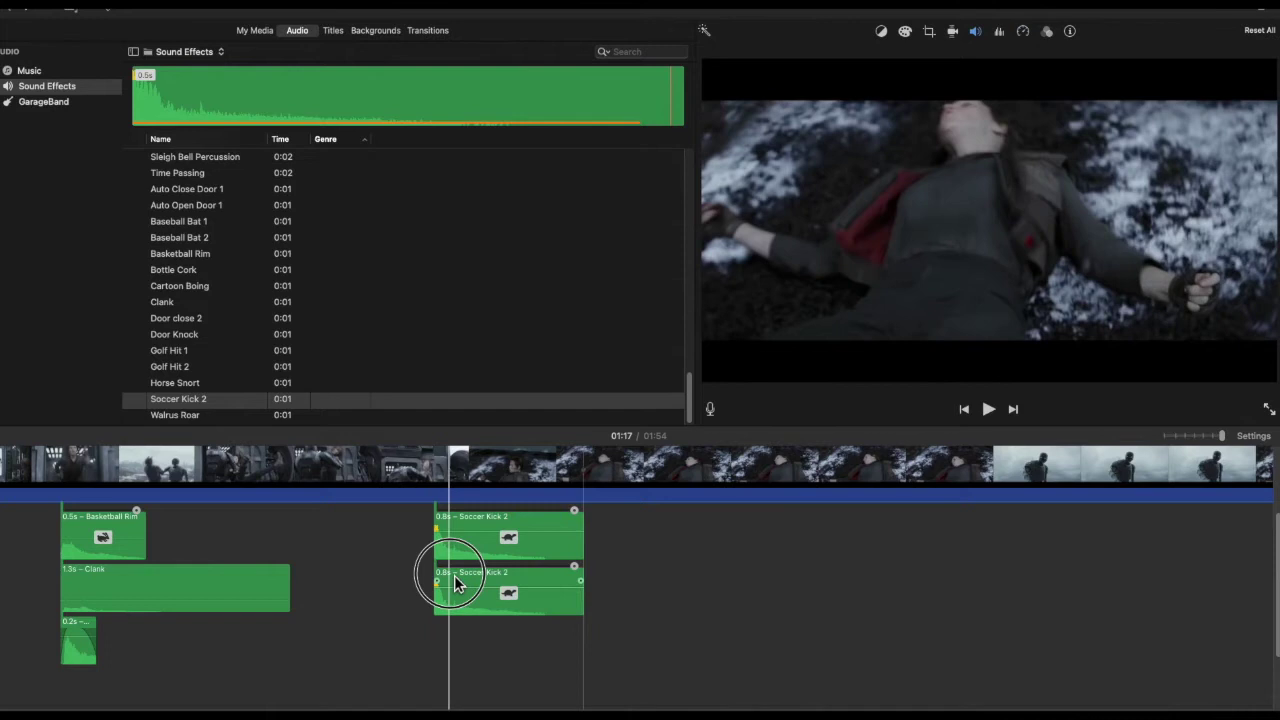
{"action": "left_click_drag", "start_coordinate": [457, 585], "coordinate": [465, 585]}
{"action": "key", "text": "space"}
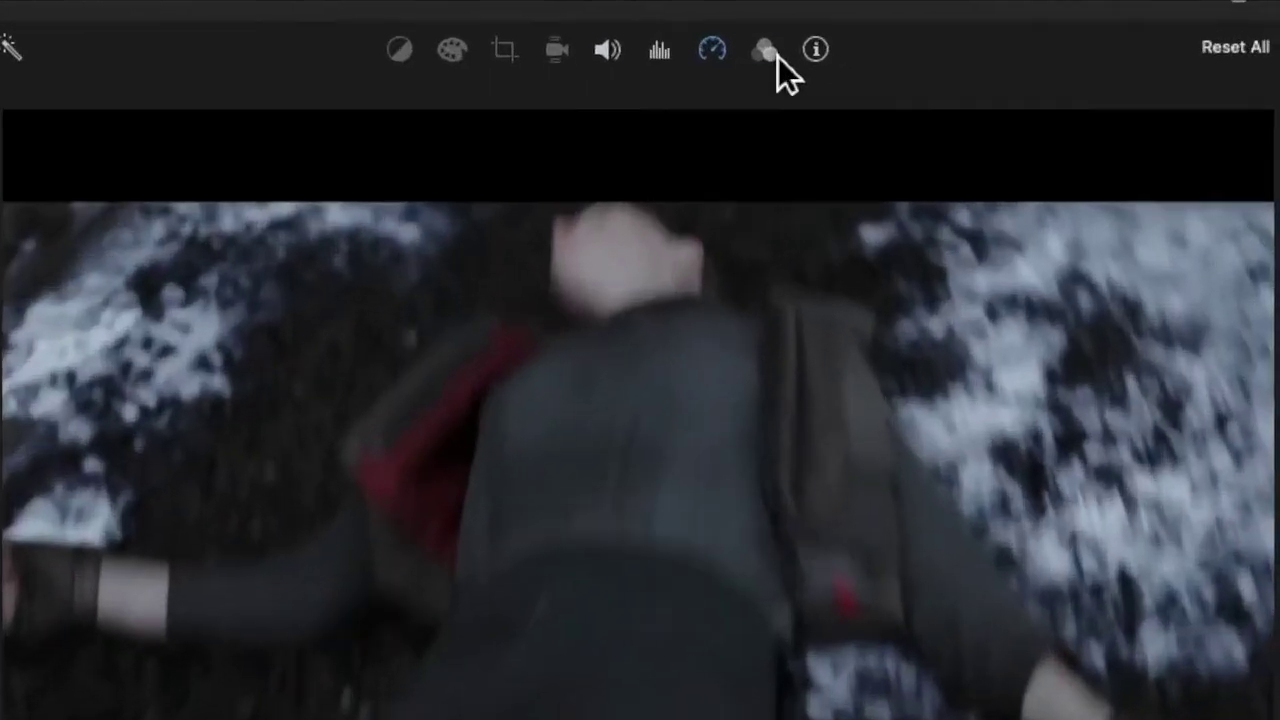
Step: Apply a preset audio effect to the lower Soccer Kick 2 clip and play back the layered kick
{"action": "left_click", "coordinate": [1045, 31]}
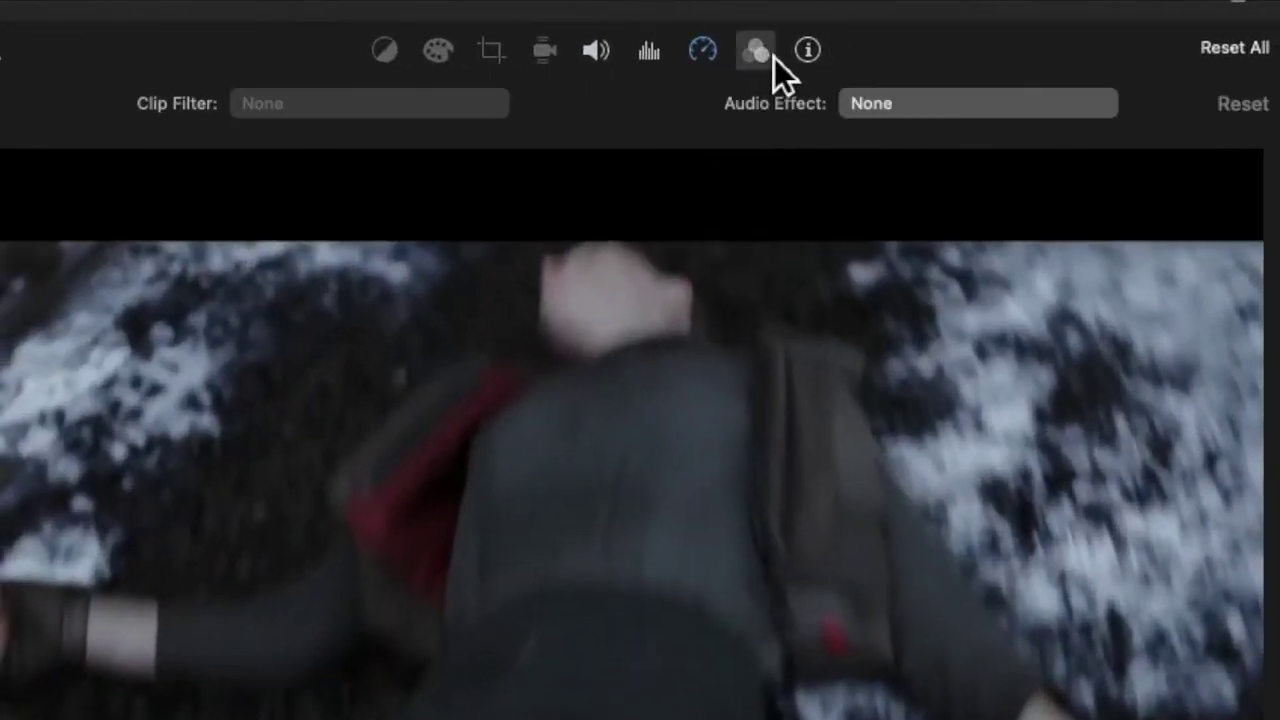
{"action": "left_click", "coordinate": [932, 116]}
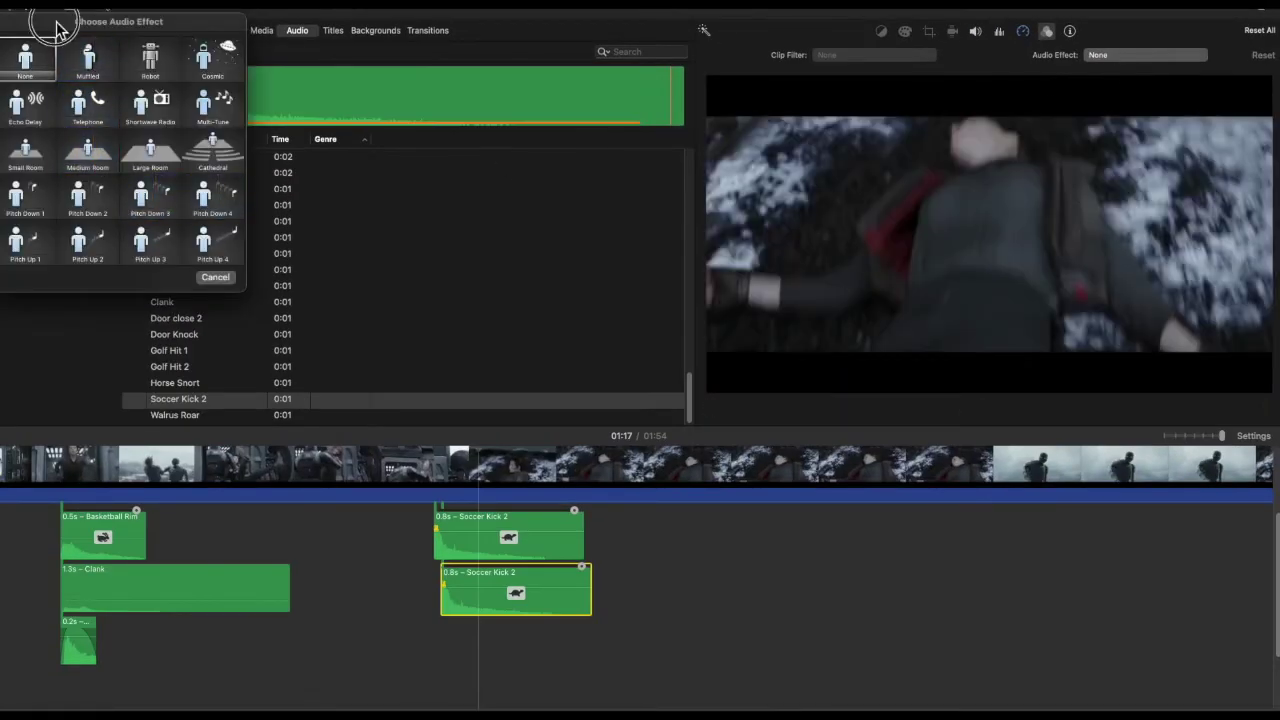
{"action": "left_click_drag", "start_coordinate": [57, 22], "coordinate": [530, 172]}
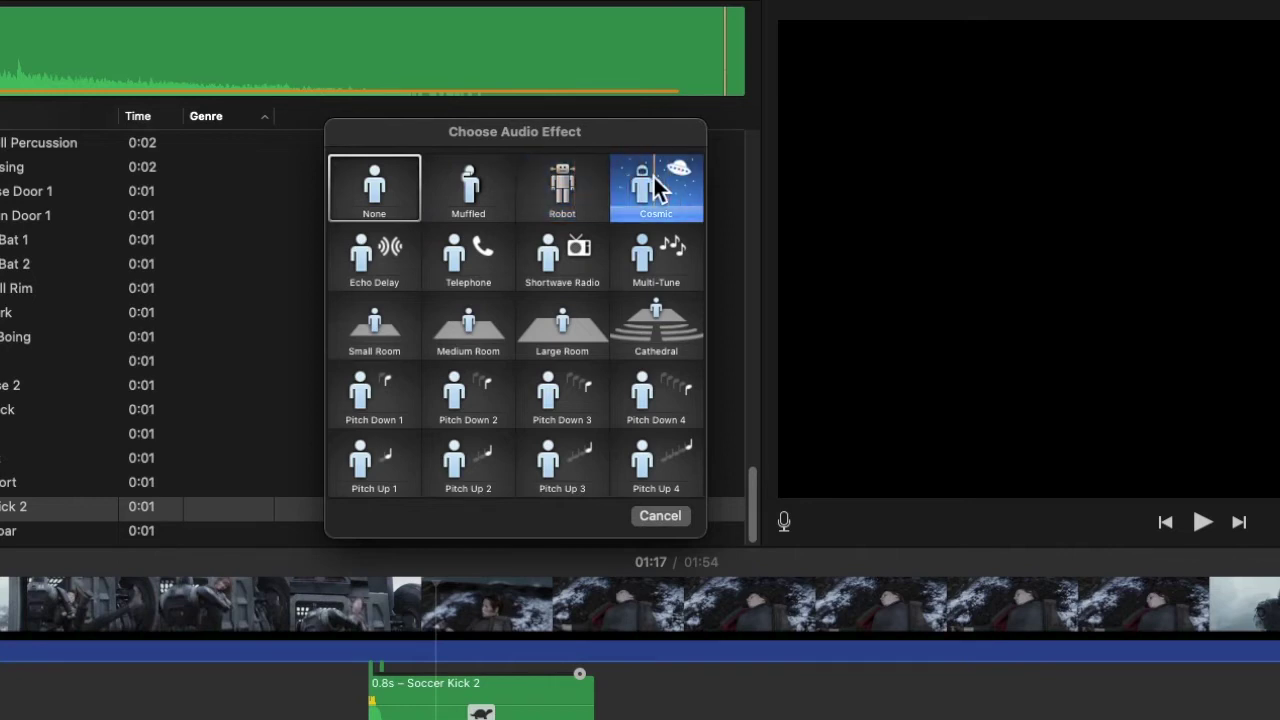
{"action": "left_click", "coordinate": [567, 335]}
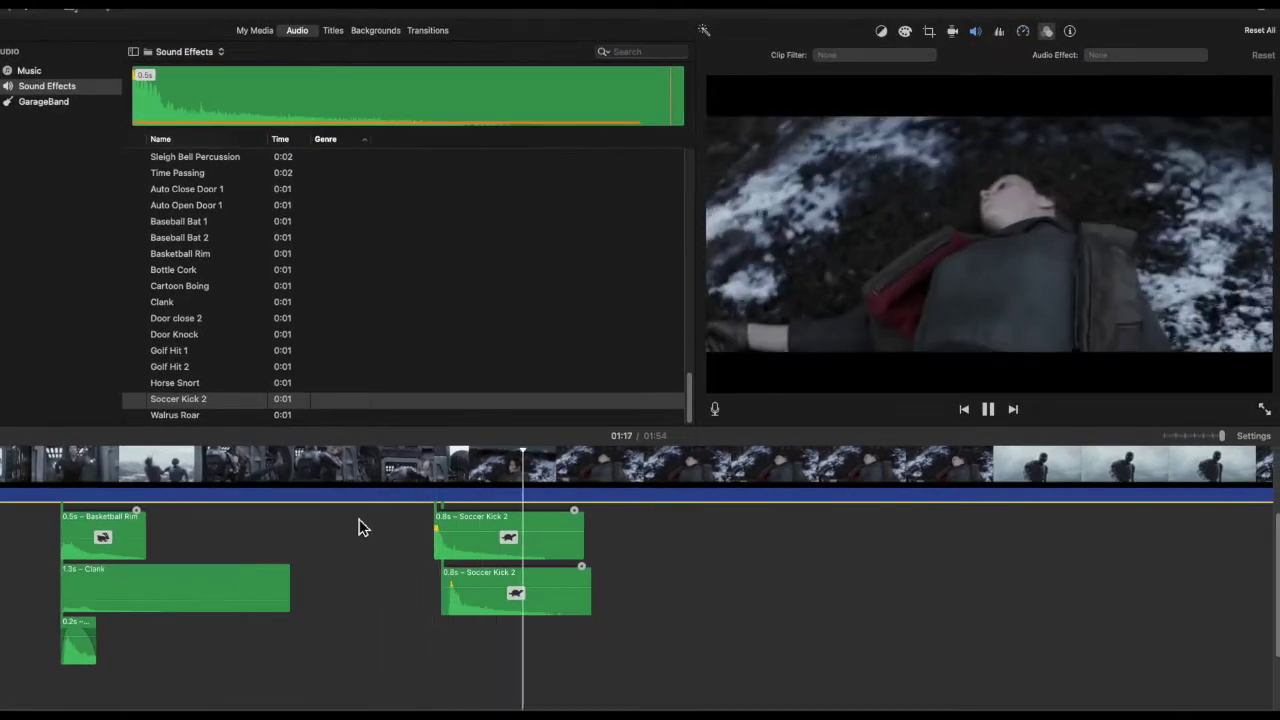
{"action": "key", "text": "space"}
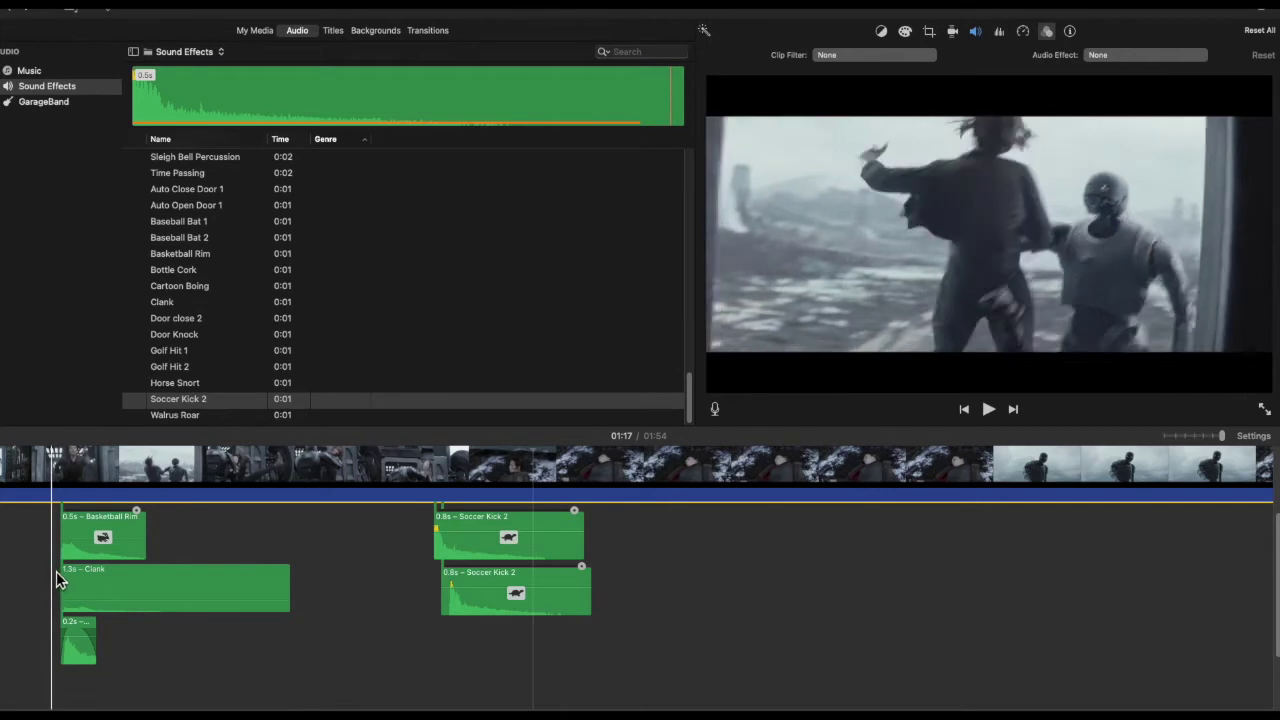
Step: Replace the Door close 2 layer beneath Clank with a copy of Soccer Kick 2 and move the 0.5 s Basketball Rim clip earlier
{"action": "left_click", "coordinate": [471, 537]}
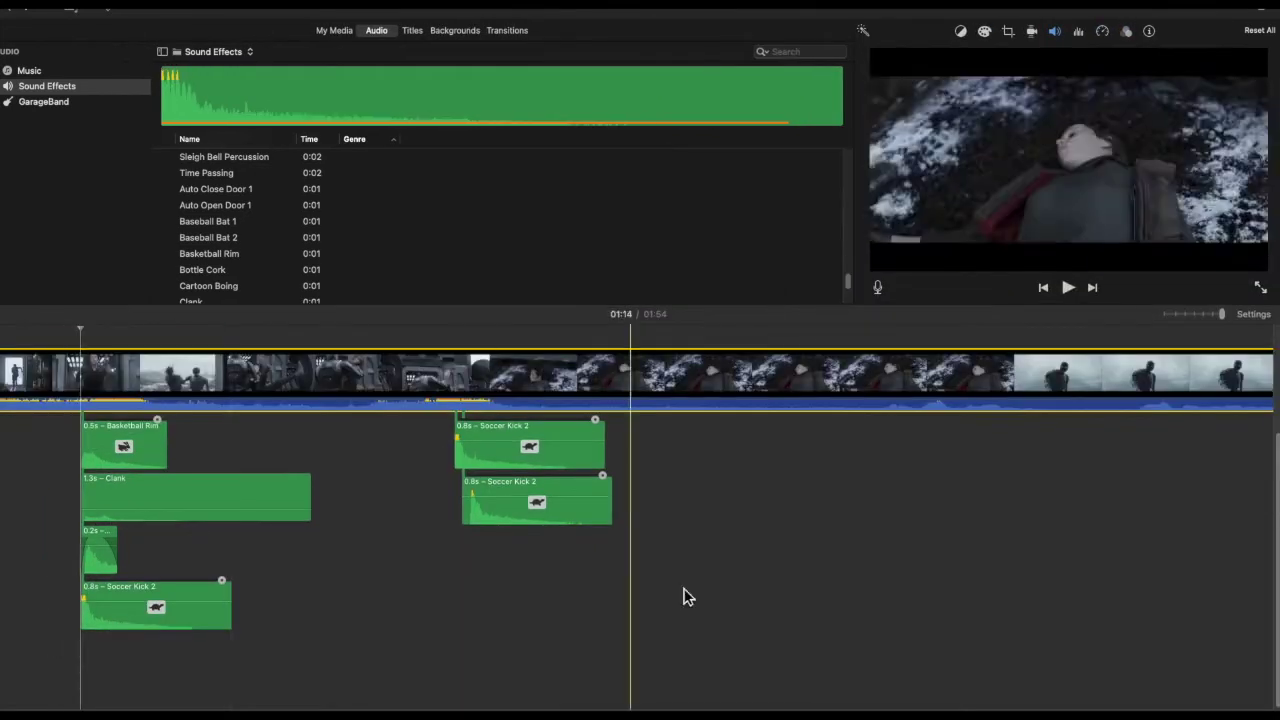
{"action": "left_click", "coordinate": [200, 543]}
{"action": "key", "text": "BackSpace"}
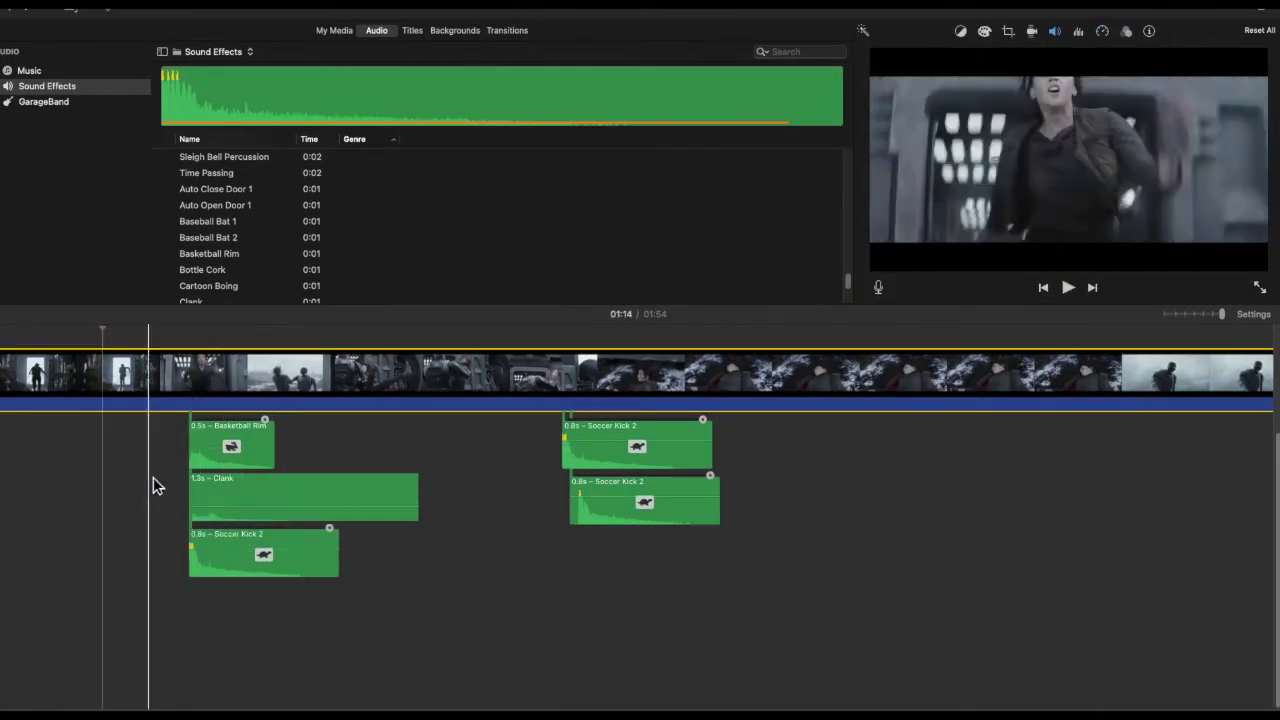
{"action": "left_click_drag", "start_coordinate": [229, 446], "coordinate": [86, 446]}
{"action": "left_click", "coordinate": [167, 462]}
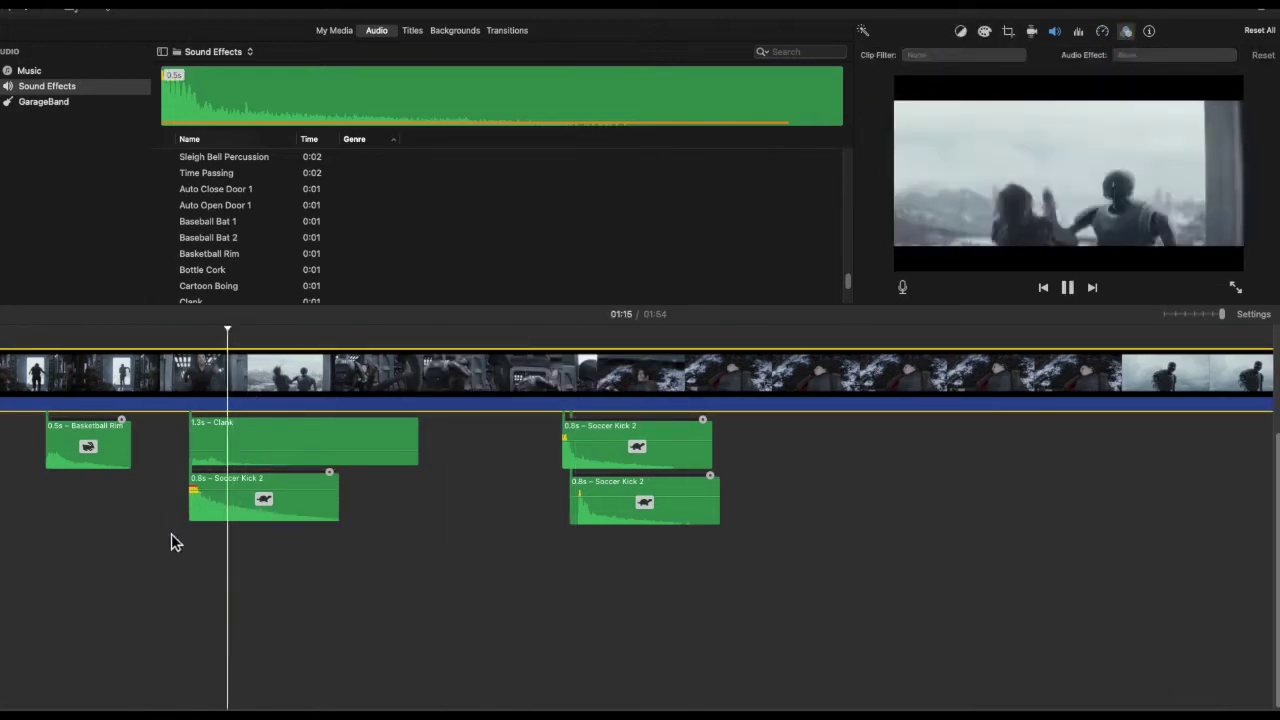
Step: Browse the Foley sound effects and add Footsteps beneath the beginning of the fight scene
{"action": "left_click", "coordinate": [213, 51]}
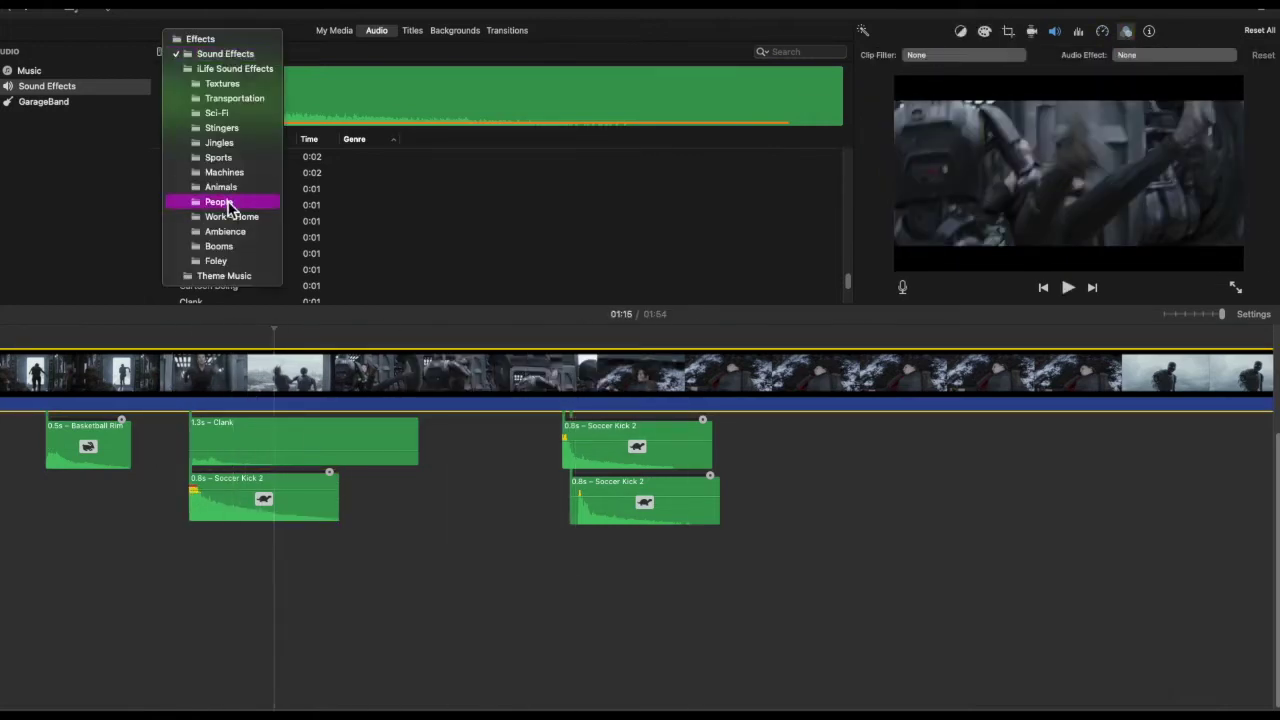
{"action": "left_click", "coordinate": [216, 261]}
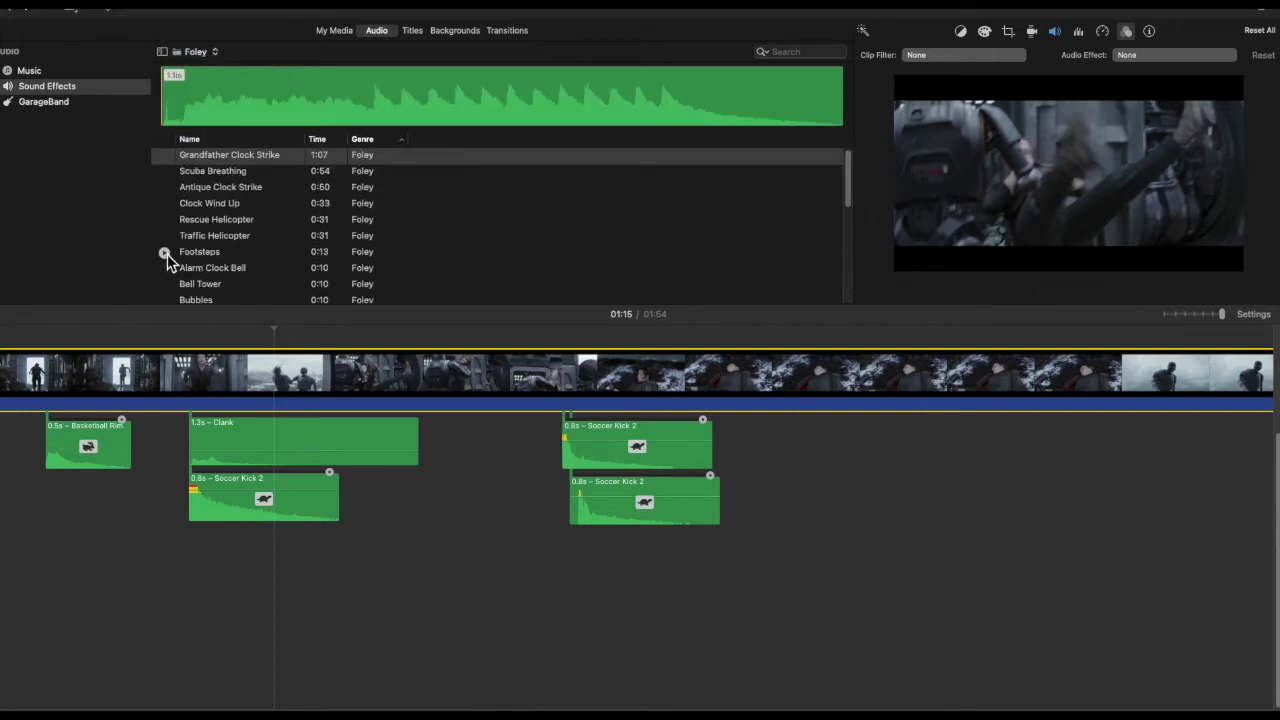
{"action": "scroll", "coordinate": [157, 478], "scroll_direction": "left", "scroll_amount": 5}
{"action": "scroll", "coordinate": [154, 478], "scroll_direction": "left", "scroll_amount": 3}
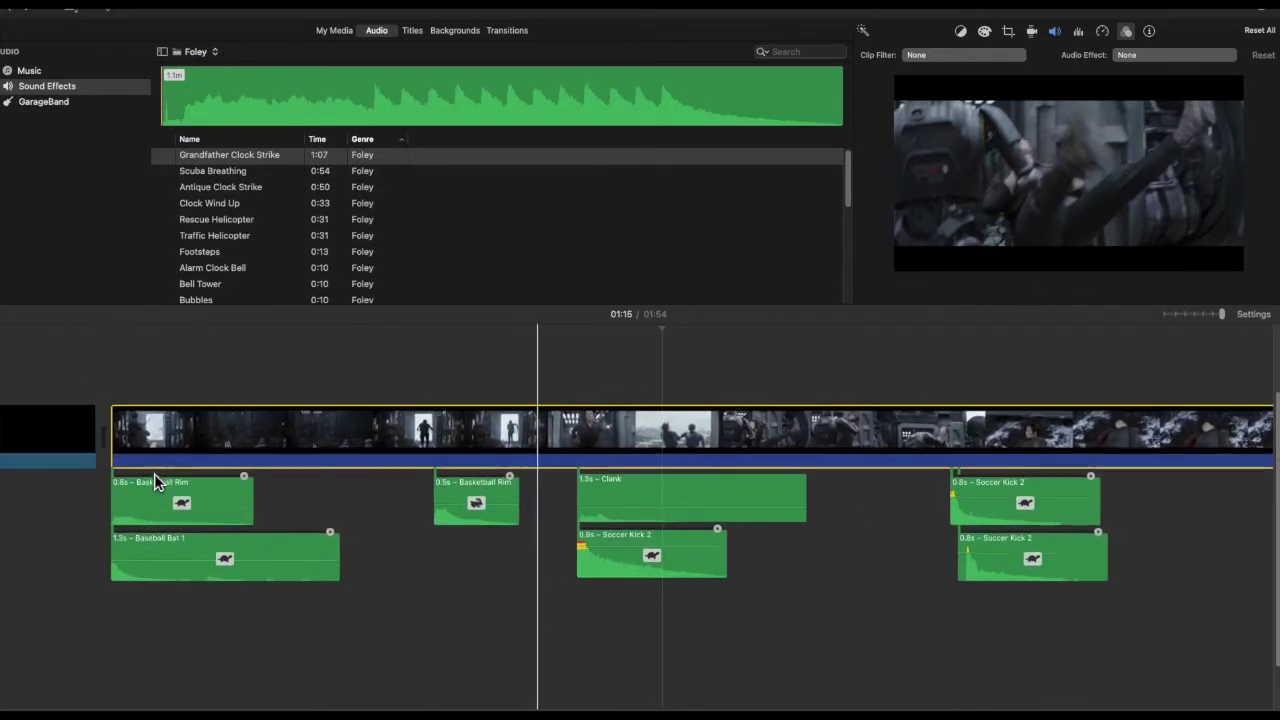
{"action": "scroll", "coordinate": [209, 214], "scroll_direction": "down", "scroll_amount": 1}
{"action": "left_click", "coordinate": [207, 208]}
{"action": "left_click_drag", "start_coordinate": [185, 450], "coordinate": [134, 497]}
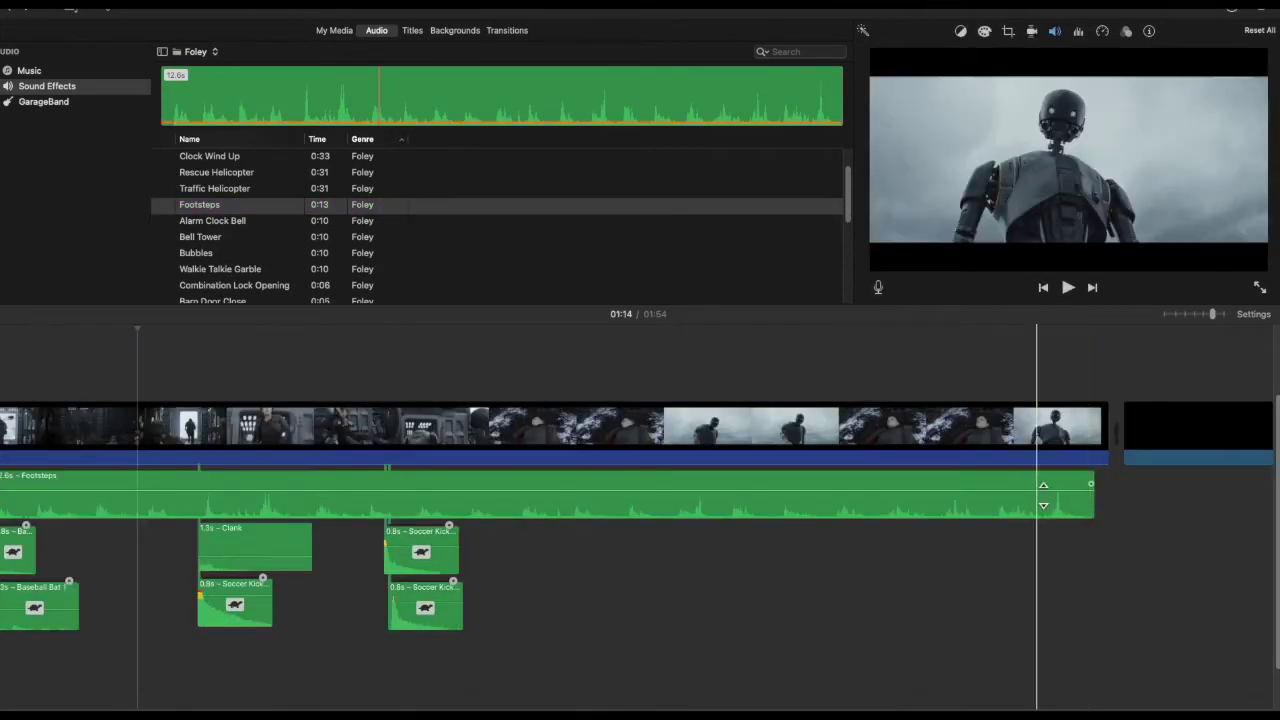
Step: Show the speed editor for the Footsteps clip, speed it up to last 3.0 s and play it back
{"action": "left_click", "coordinate": [1043, 479]}
{"action": "right_click", "coordinate": [1043, 482]}
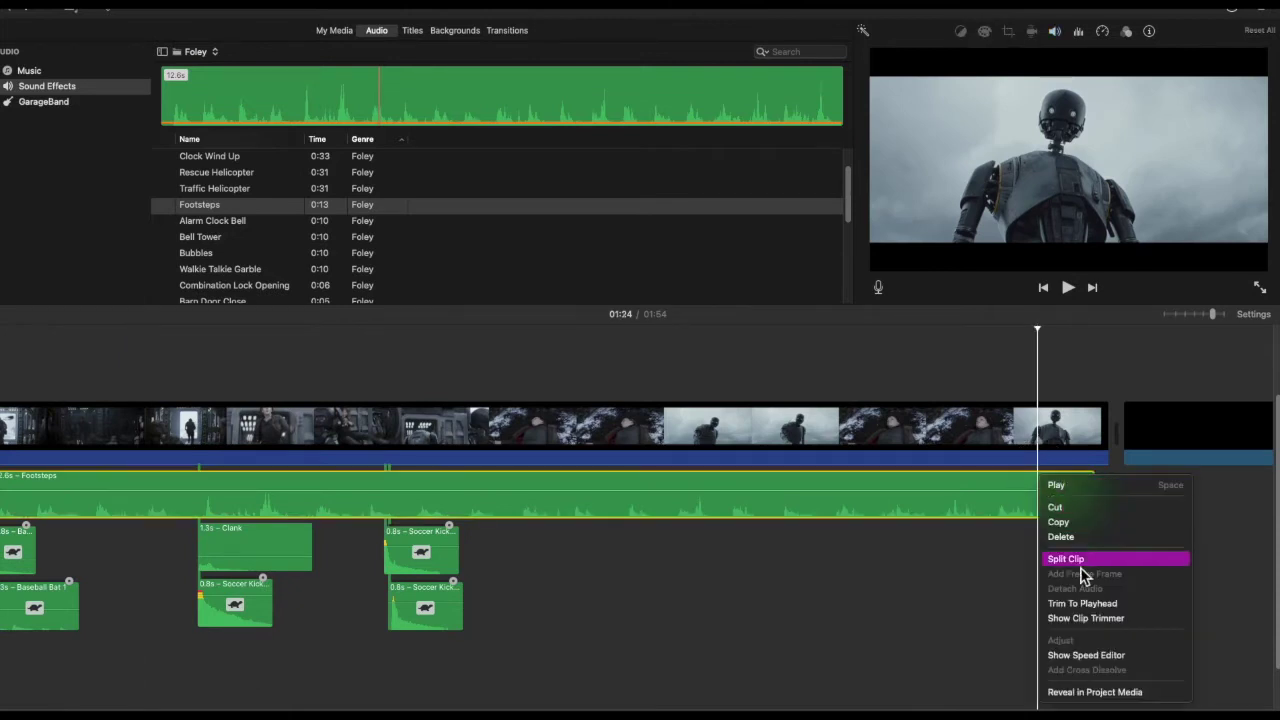
{"action": "left_click", "coordinate": [1071, 657]}
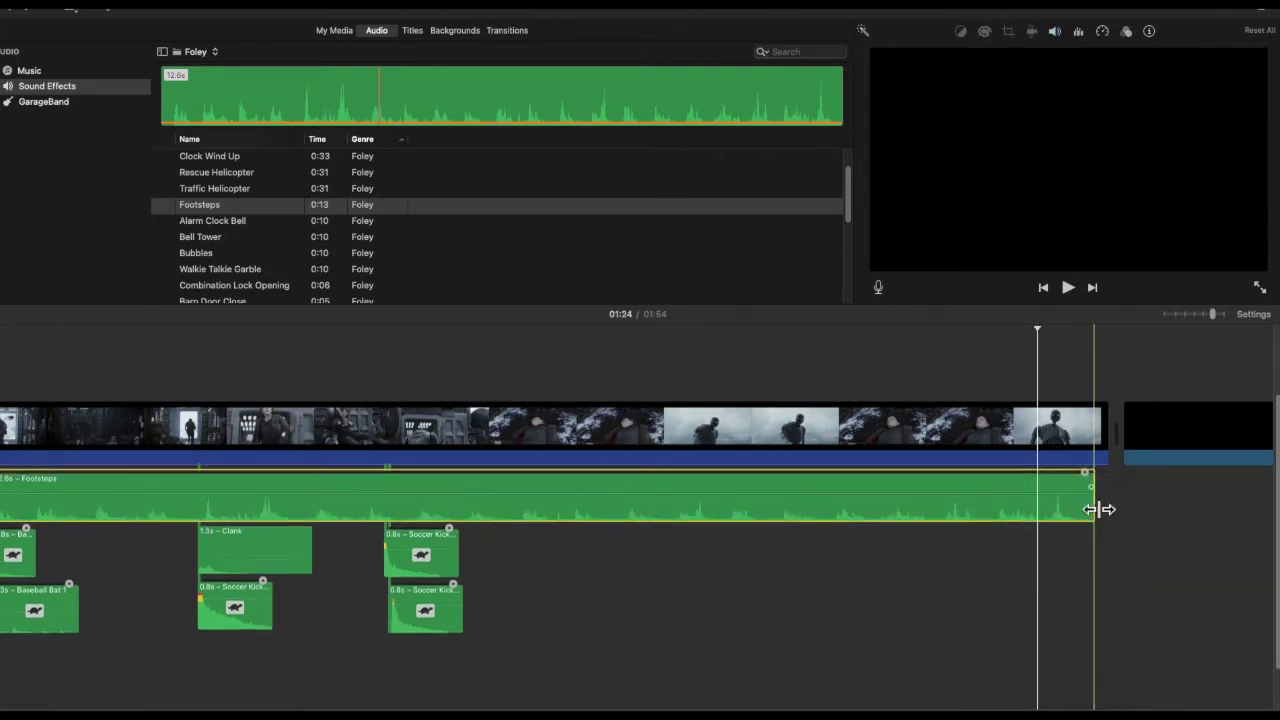
{"action": "left_click_drag", "start_coordinate": [1052, 486], "coordinate": [238, 527]}
{"action": "key", "text": "space"}
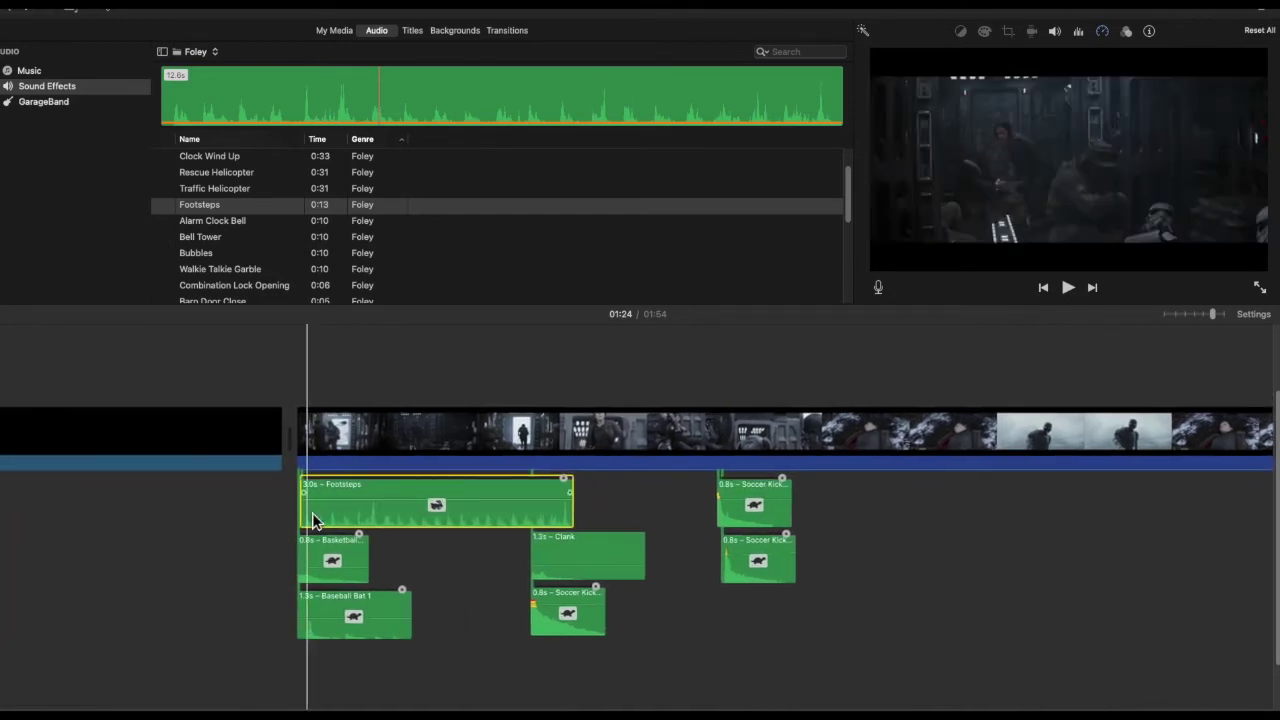
{"action": "key", "text": "space"}
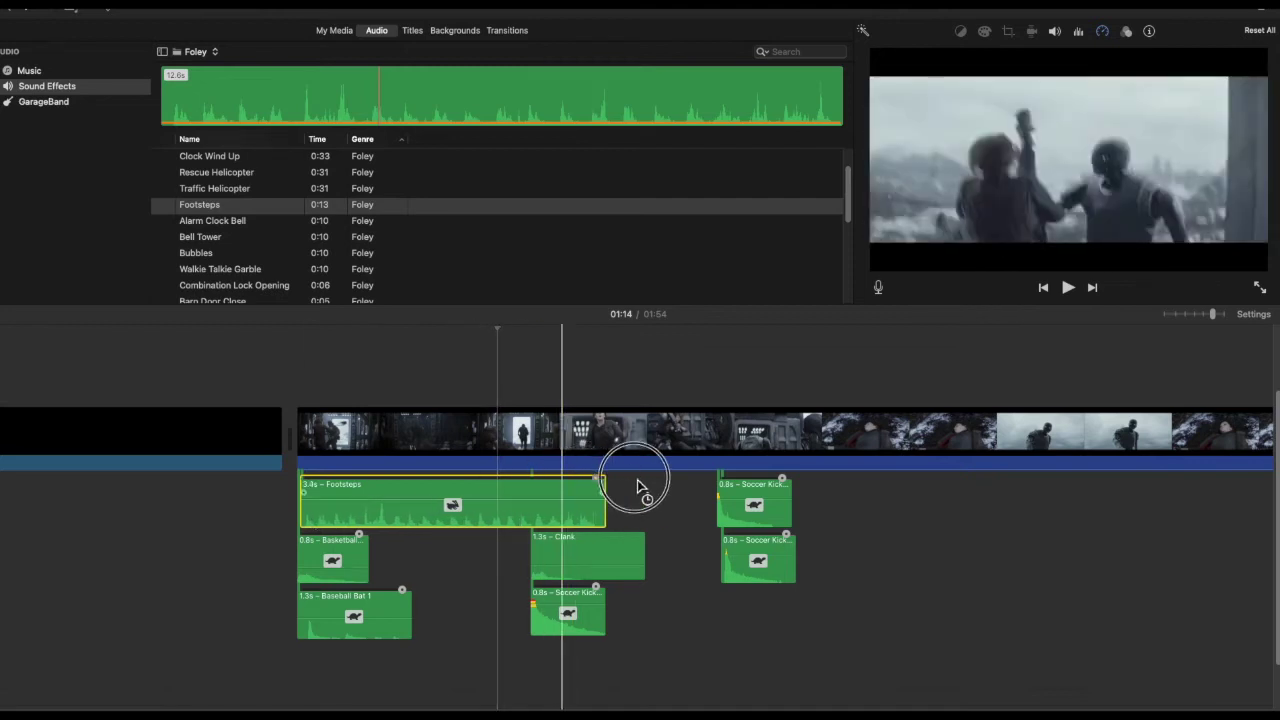
Step: Slow the Footsteps clip so it lasts 5.9 s and play it back against the running shots
{"action": "left_click_drag", "start_coordinate": [640, 487], "coordinate": [831, 509]}
{"action": "key", "text": "space"}
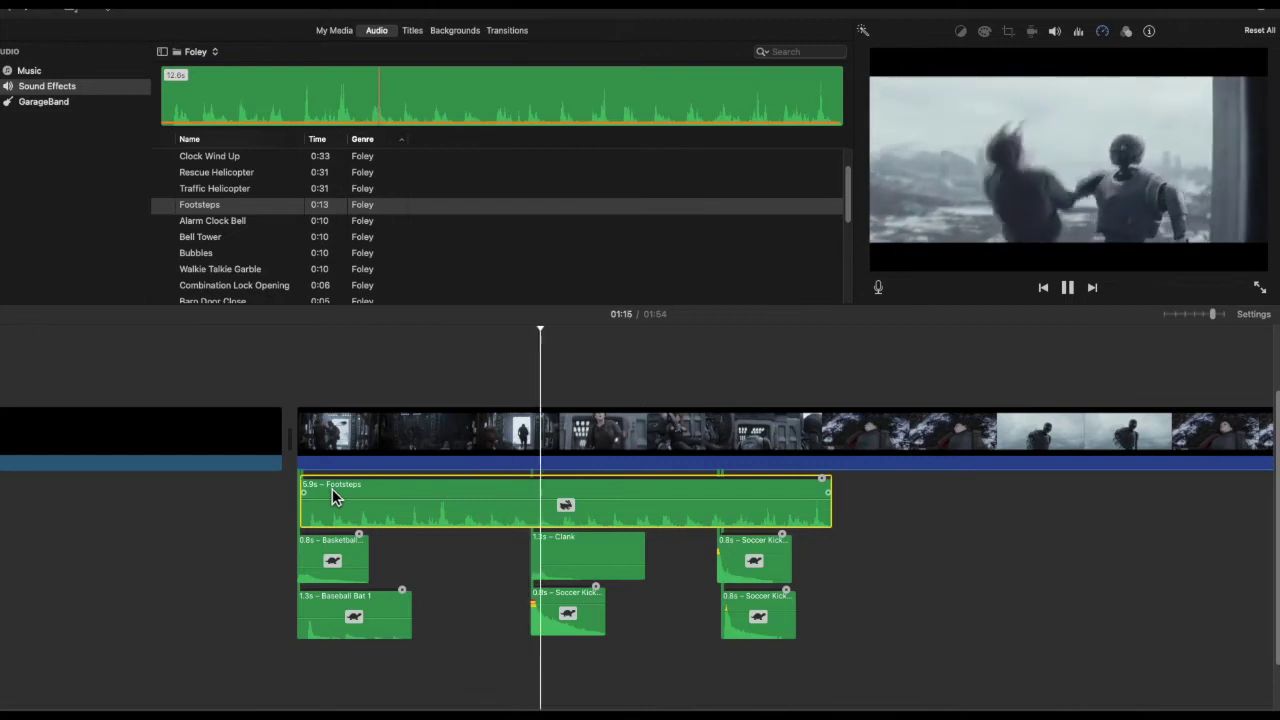
{"action": "key", "text": "space"}
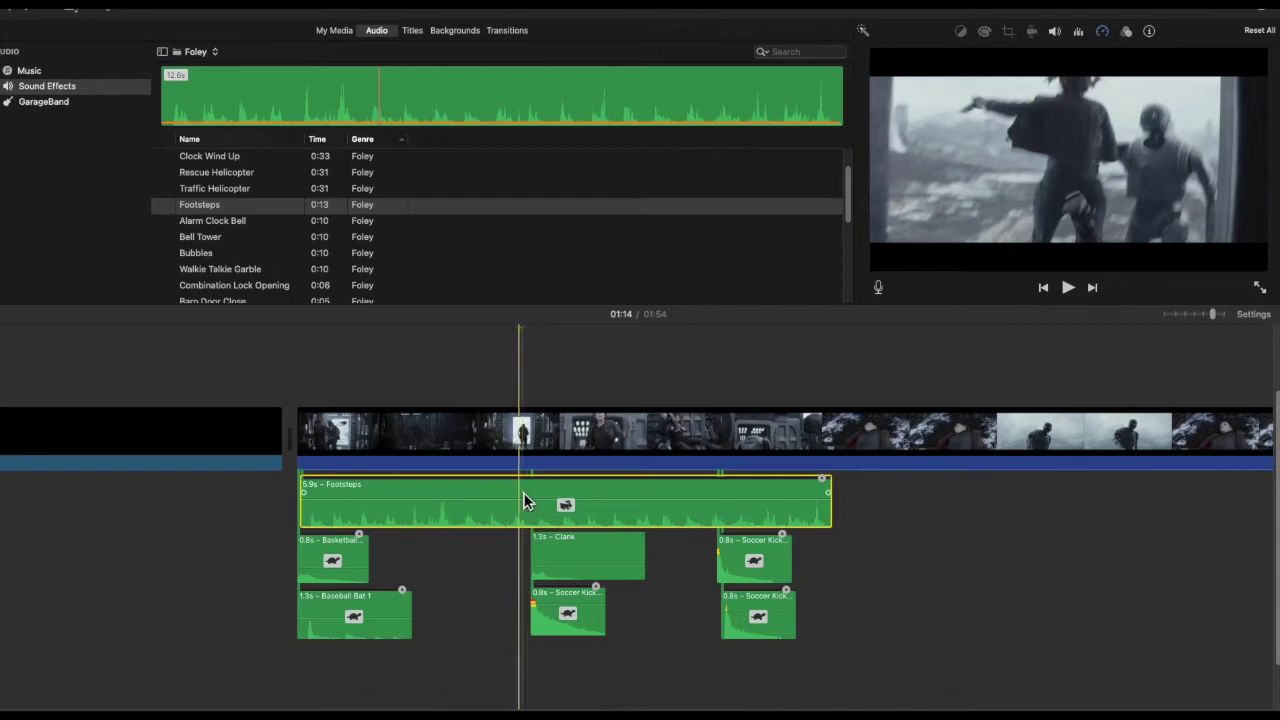
Step: Split the Footsteps clip just before the Clank hit and delete the part after the split
{"action": "right_click", "coordinate": [529, 498]}
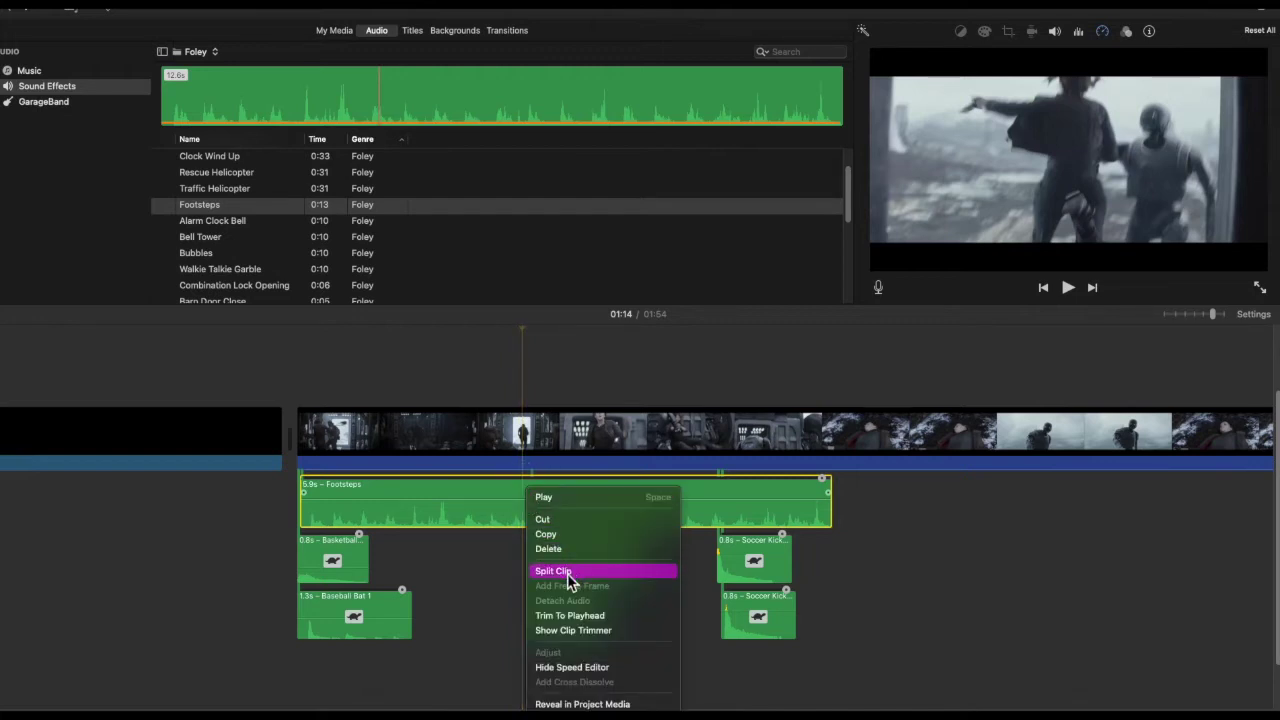
{"action": "left_click", "coordinate": [514, 524]}
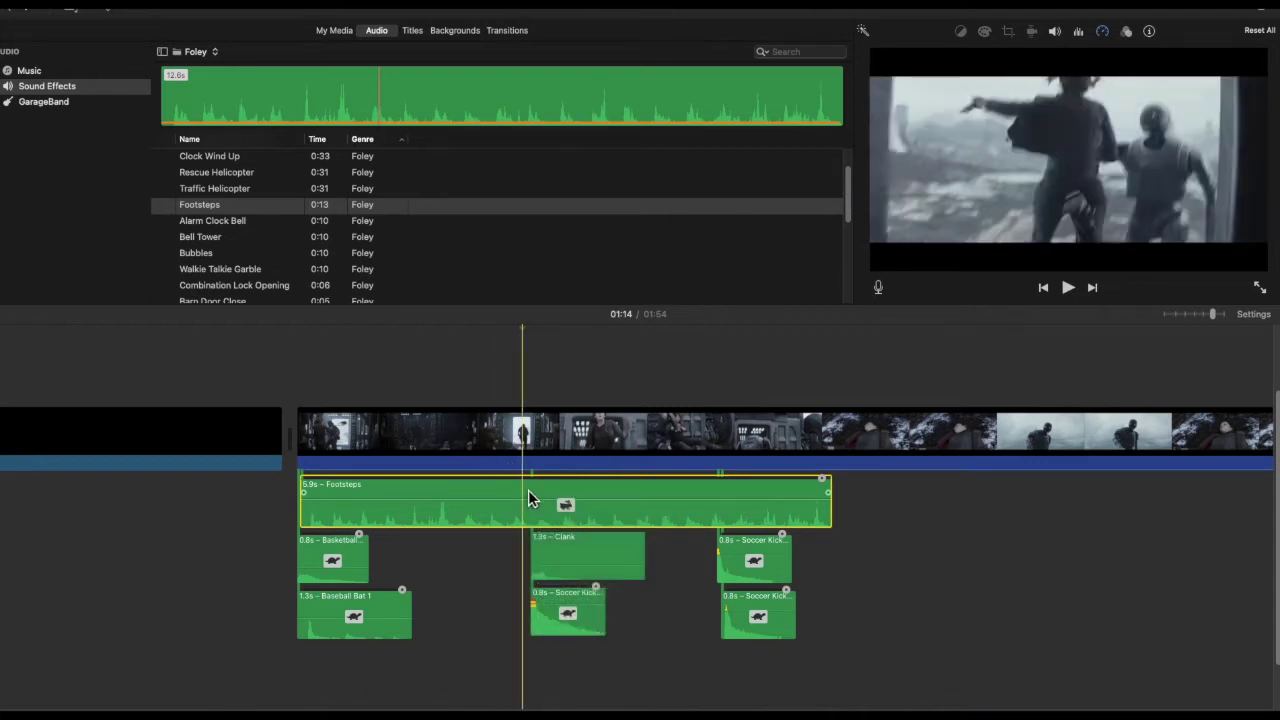
{"action": "key", "text": "super+b"}
{"action": "left_click", "coordinate": [612, 490]}
{"action": "key", "text": "Delete"}
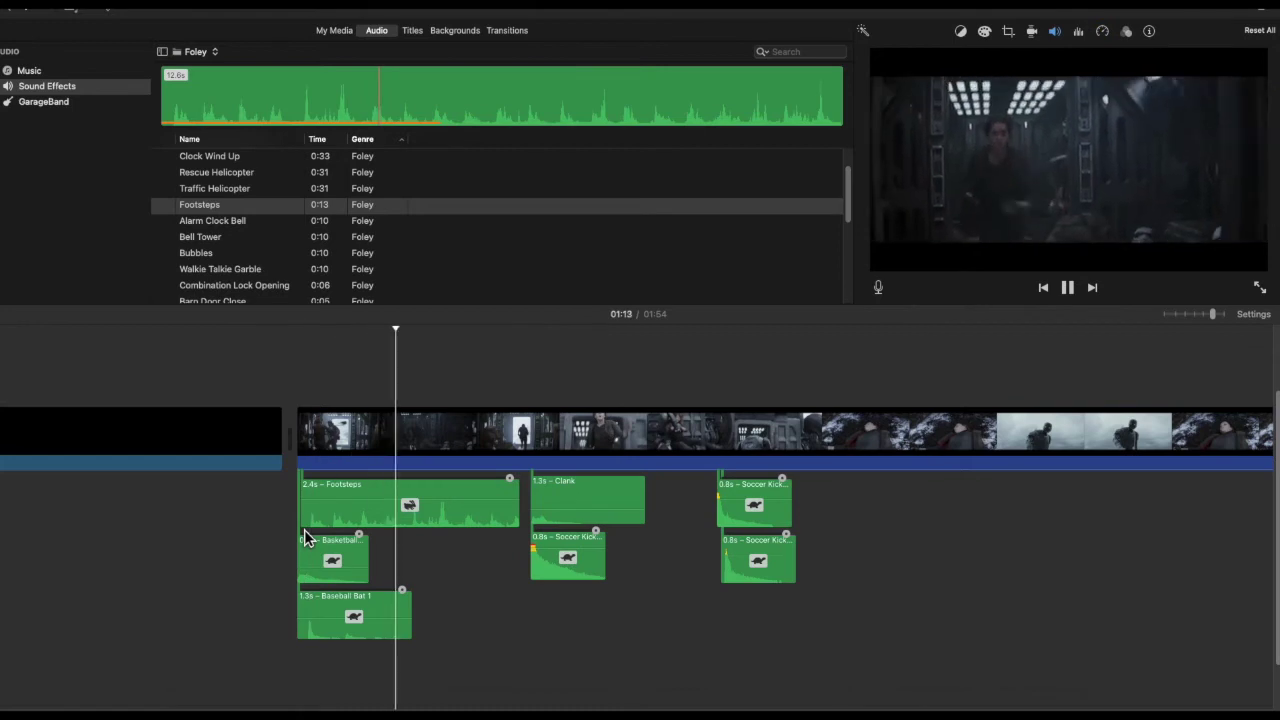
Step: Lower the volume of the trimmed Footsteps clip and play back the scene to check the mix
{"action": "key", "text": "space"}
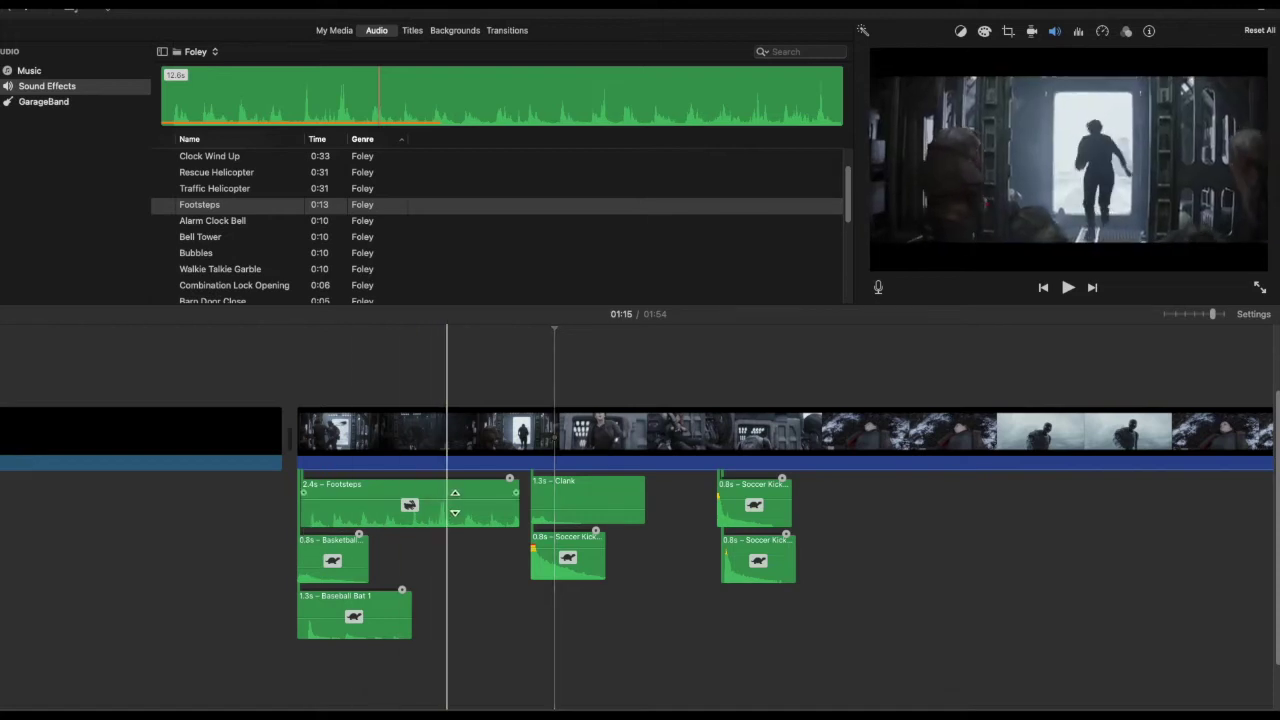
{"action": "left_click_drag", "start_coordinate": [449, 497], "coordinate": [446, 512]}
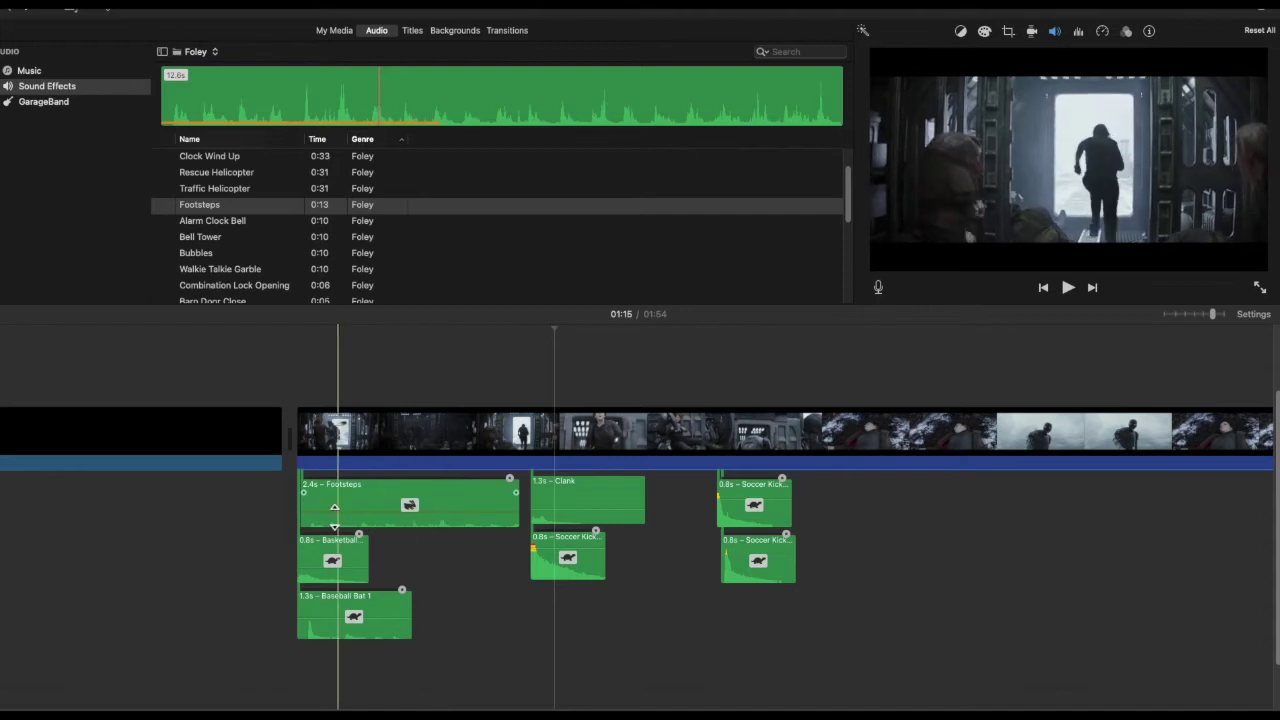
{"action": "key", "text": "space"}
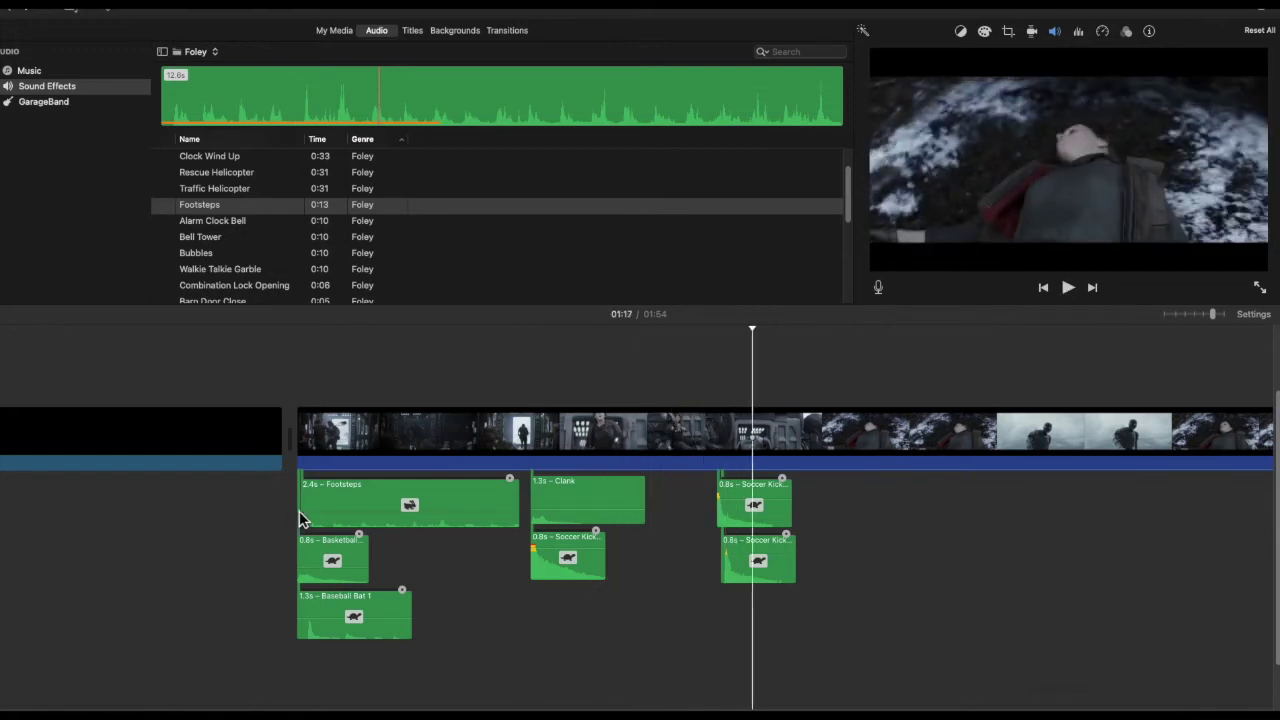
Step: Layer Booming Rumble and Barn Door Close beneath the Clank hit and add Hard Rain as ambience beneath the scene
{"action": "left_click_drag", "start_coordinate": [212, 237], "coordinate": [540, 656]}
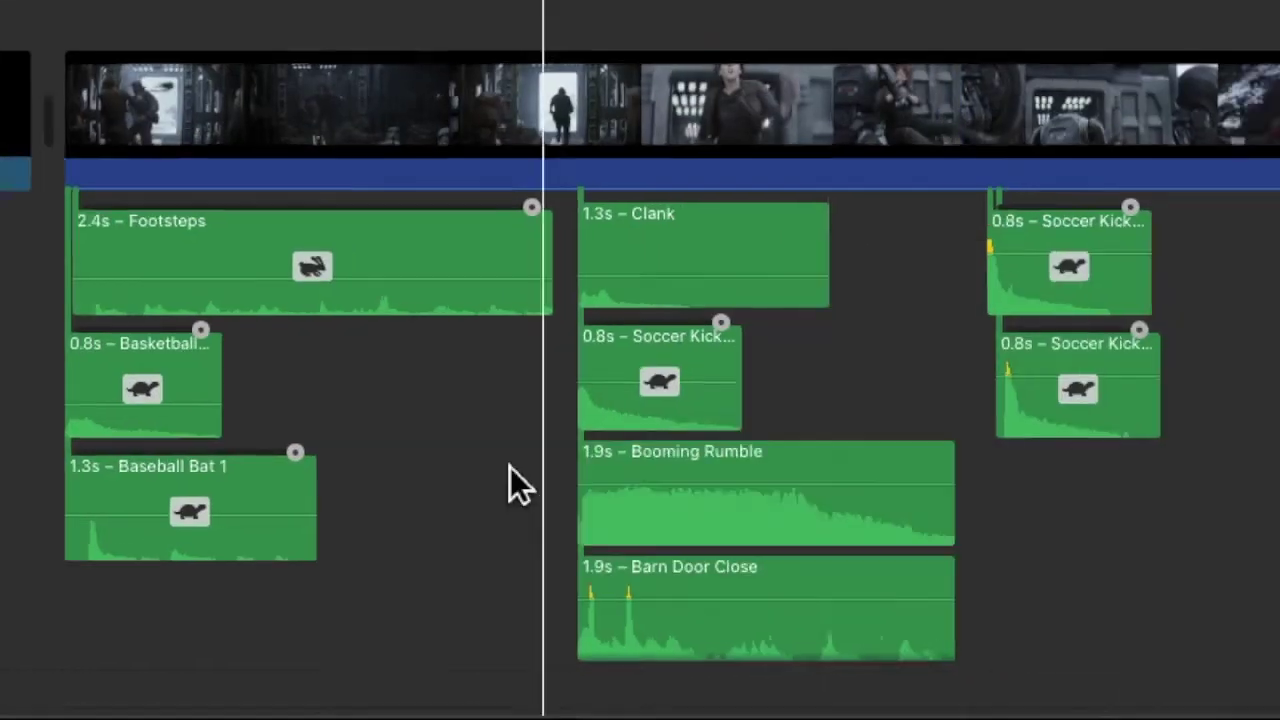
{"action": "left_click_drag", "start_coordinate": [219, 235], "coordinate": [597, 650]}
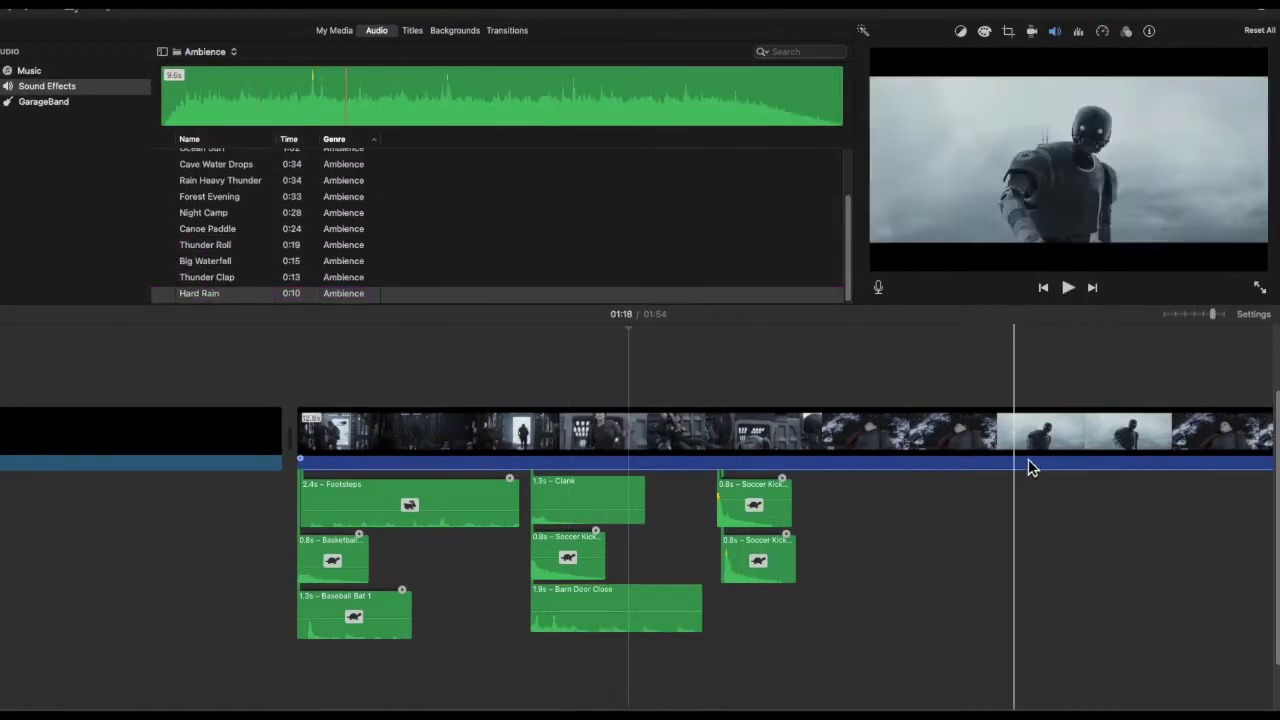
{"action": "left_click_drag", "start_coordinate": [214, 287], "coordinate": [400, 646]}
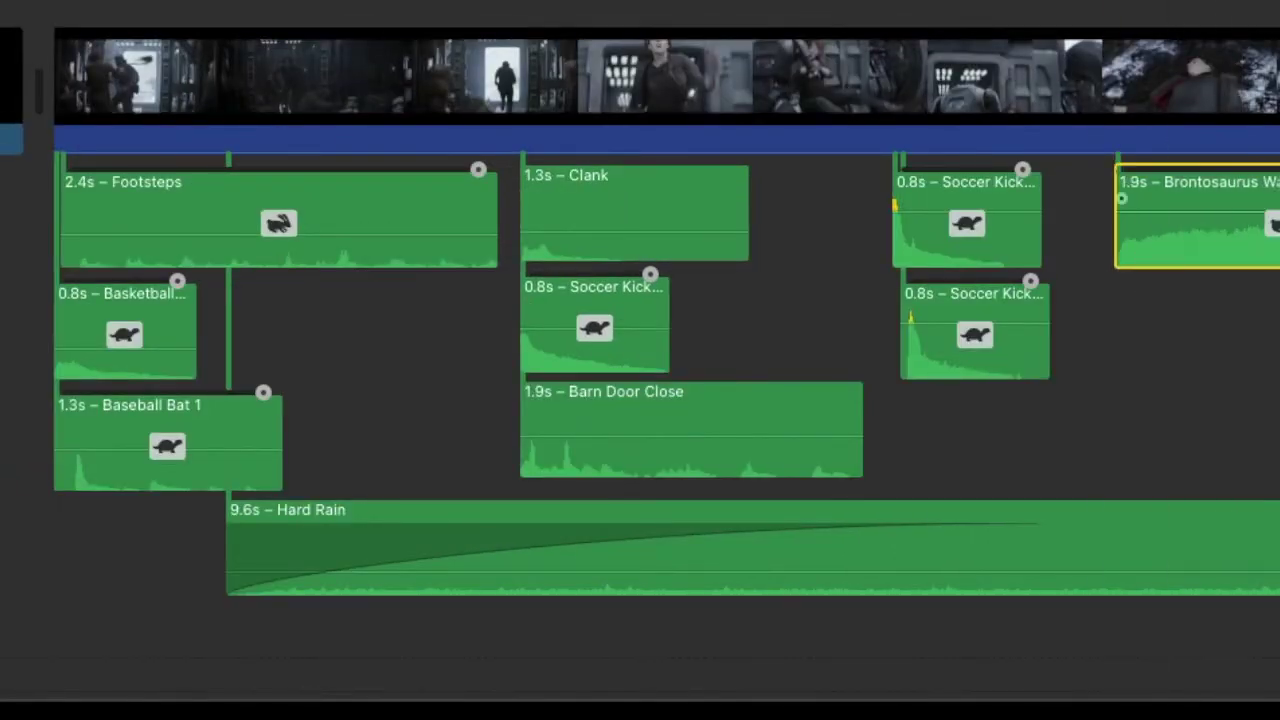
Step: Move the Brontosaurus Wail clip below Hard Rain, try it beneath the Clank and Barn Door Close hits, and delete it
{"action": "left_click_drag", "start_coordinate": [1170, 200], "coordinate": [662, 634]}
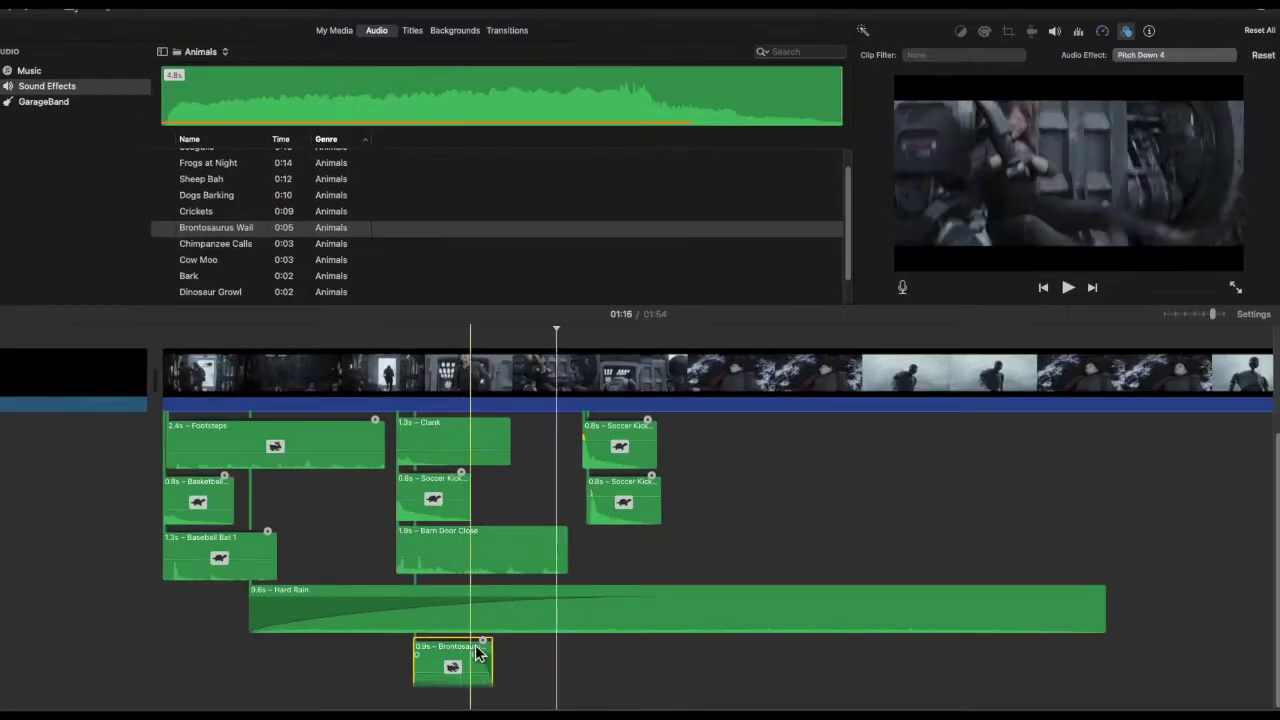
{"action": "left_click_drag", "start_coordinate": [480, 657], "coordinate": [543, 657]}
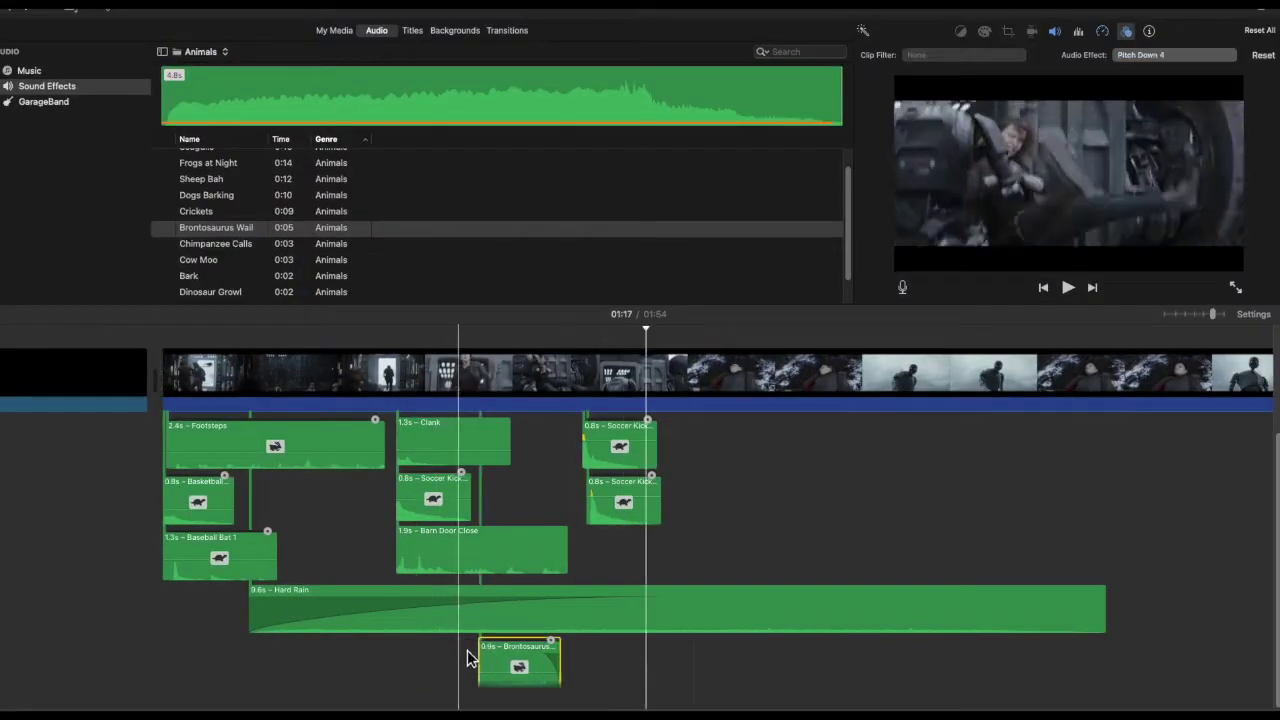
{"action": "key", "text": "Delete"}
Step: Place two sped-up Servo Movement 02 clips below Hard Rain near the Barn Door Close hit and apply Pitch Down 1 to the shorter one
{"action": "left_click", "coordinate": [166, 291]}
{"action": "scroll", "coordinate": [168, 240], "scroll_direction": "up", "scroll_amount": 2}
{"action": "left_click", "coordinate": [165, 173]}
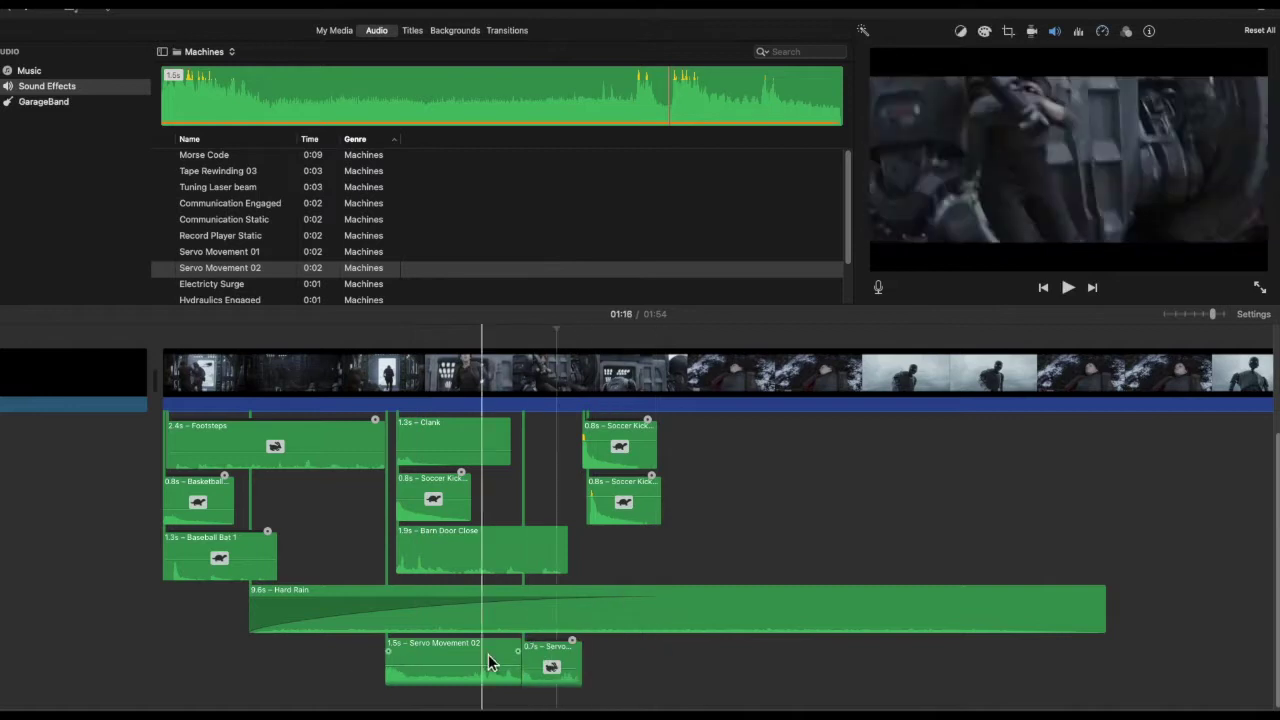
{"action": "key", "text": "super+equal"}
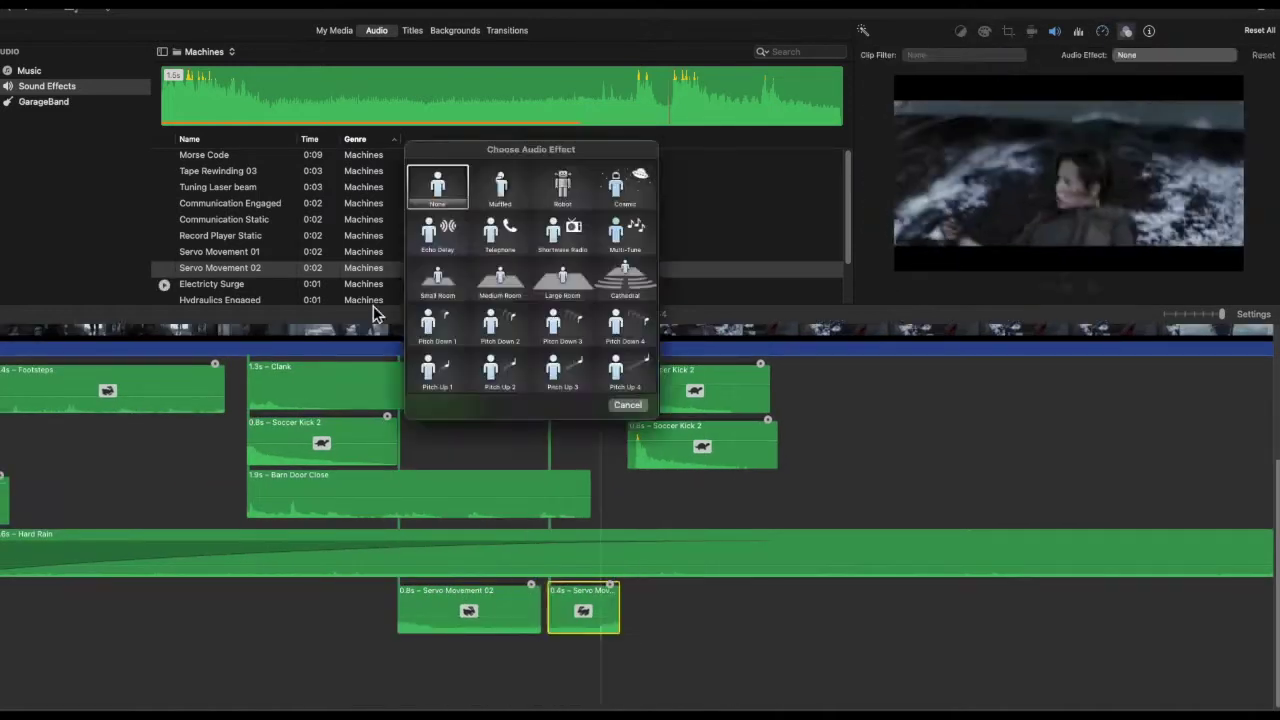
{"action": "left_click_drag", "start_coordinate": [553, 614], "coordinate": [556, 614]}
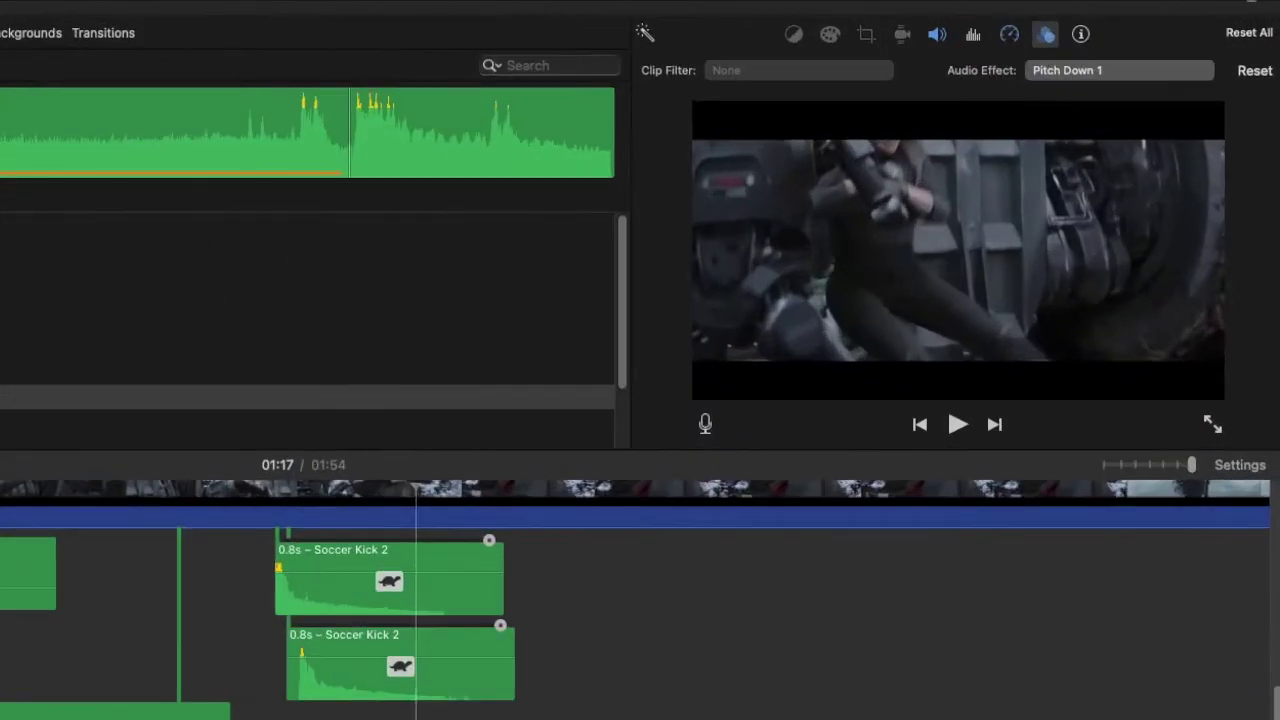
Step: Play back the fight and speed up the Basketball Dribbling clip on the Clank hit so it lasts 0.6 s
{"action": "key", "text": "space"}
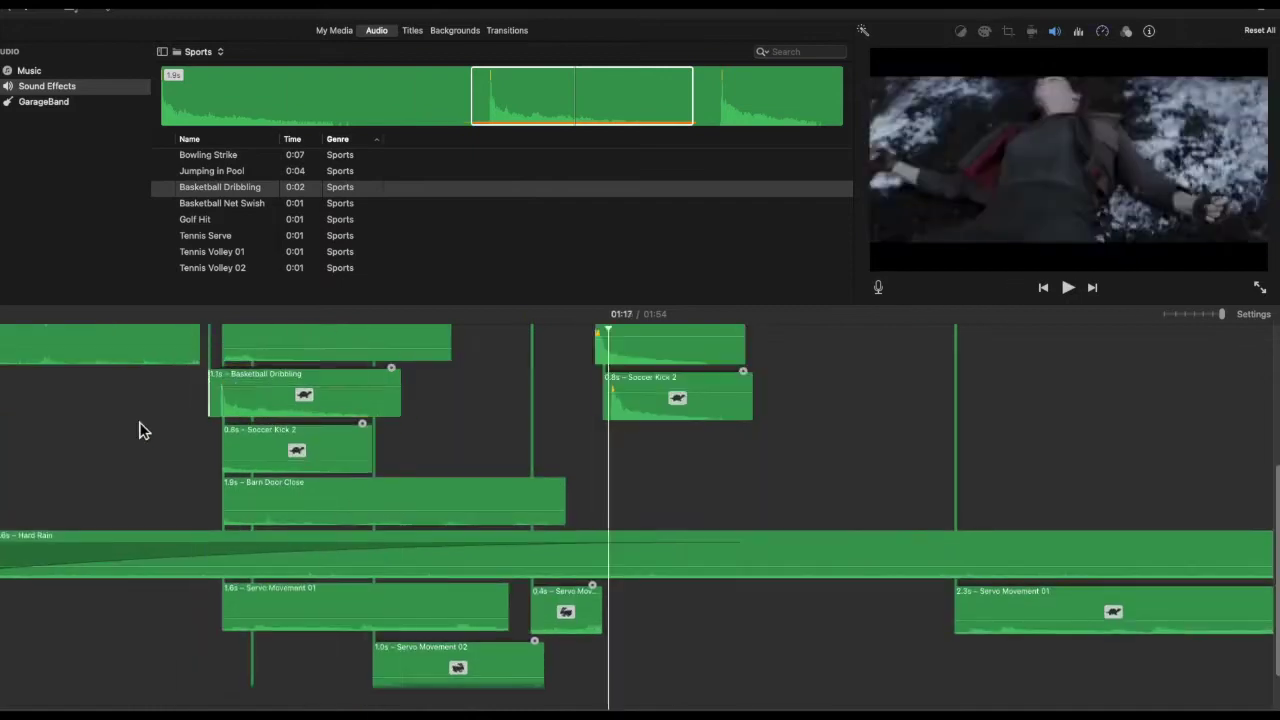
{"action": "right_click", "coordinate": [387, 385]}
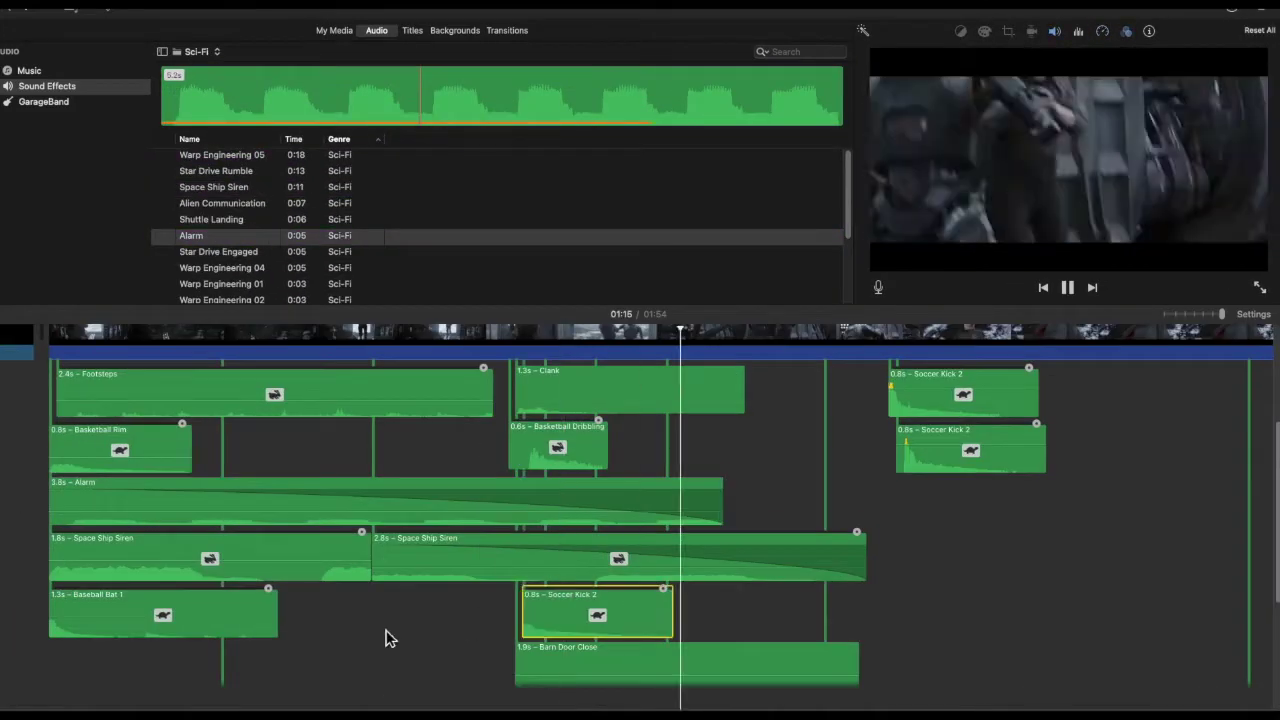
Step: Preview Computer Data 06 from the Sci-Fi effects and place it just before the first close shot of the robot
{"action": "left_click", "coordinate": [221, 296]}
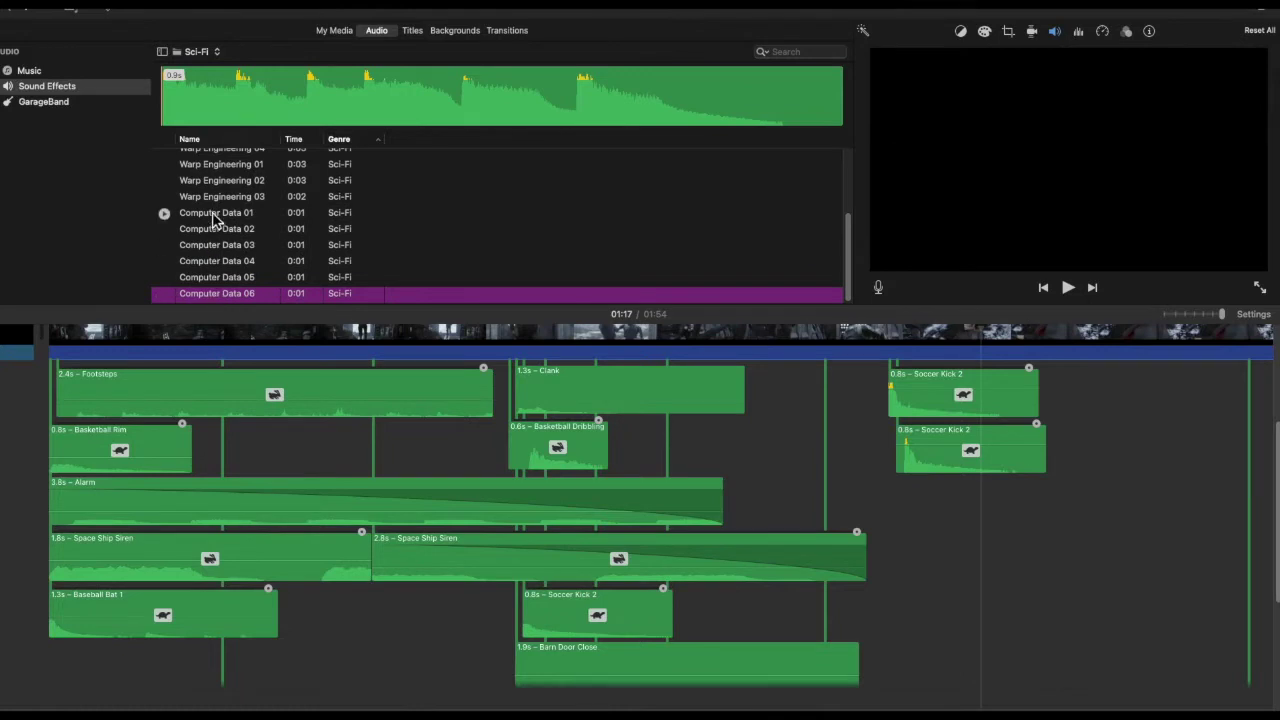
{"action": "scroll", "coordinate": [930, 488], "scroll_direction": "right", "scroll_amount": 10}
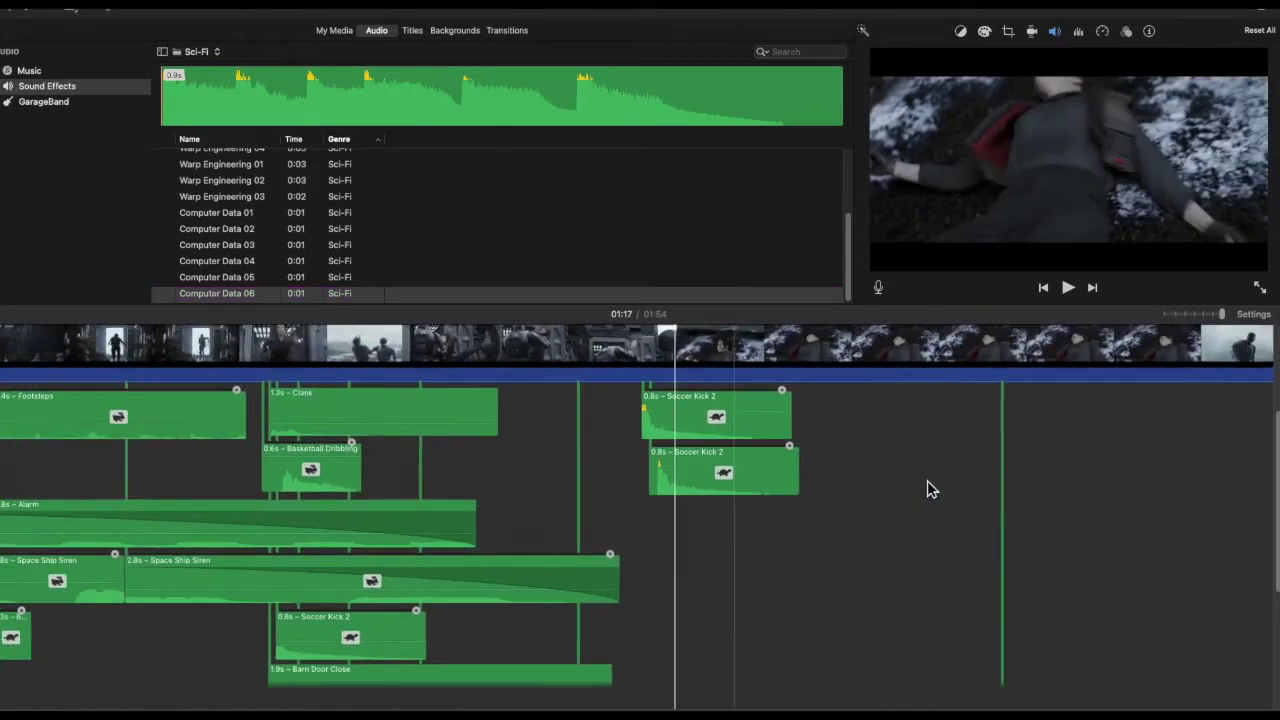
{"action": "scroll", "coordinate": [930, 488], "scroll_direction": "up", "scroll_amount": 2}
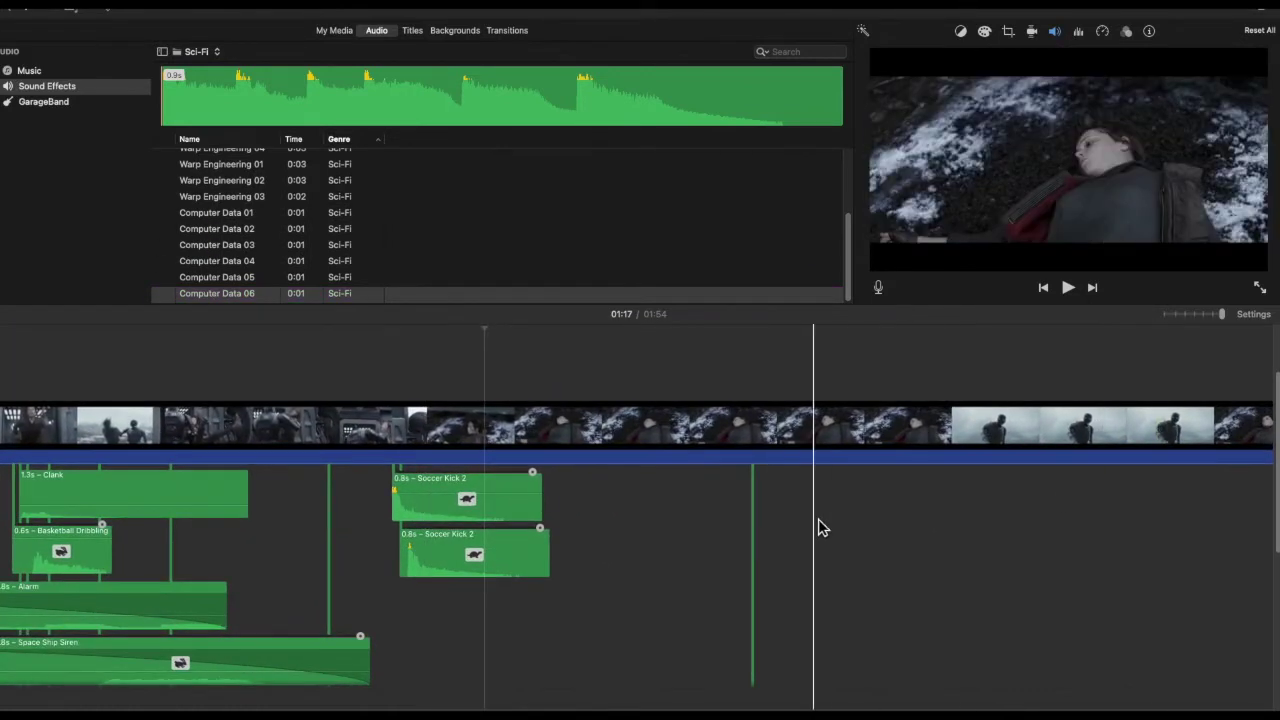
{"action": "scroll", "coordinate": [818, 527], "scroll_direction": "right", "scroll_amount": 5}
{"action": "scroll", "coordinate": [818, 527], "scroll_direction": "down", "scroll_amount": 2}
{"action": "scroll", "coordinate": [818, 527], "scroll_direction": "up", "scroll_amount": 2}
{"action": "scroll", "coordinate": [818, 527], "scroll_direction": "left", "scroll_amount": 2}
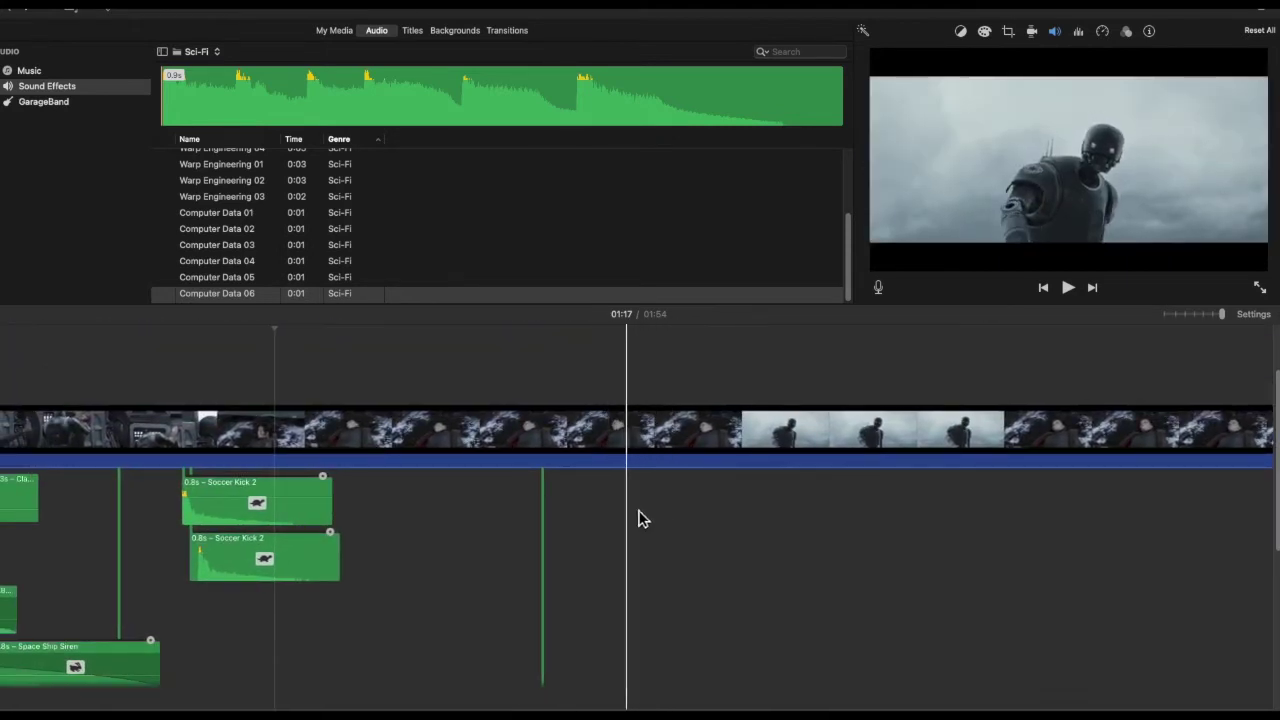
{"action": "left_click", "coordinate": [164, 295]}
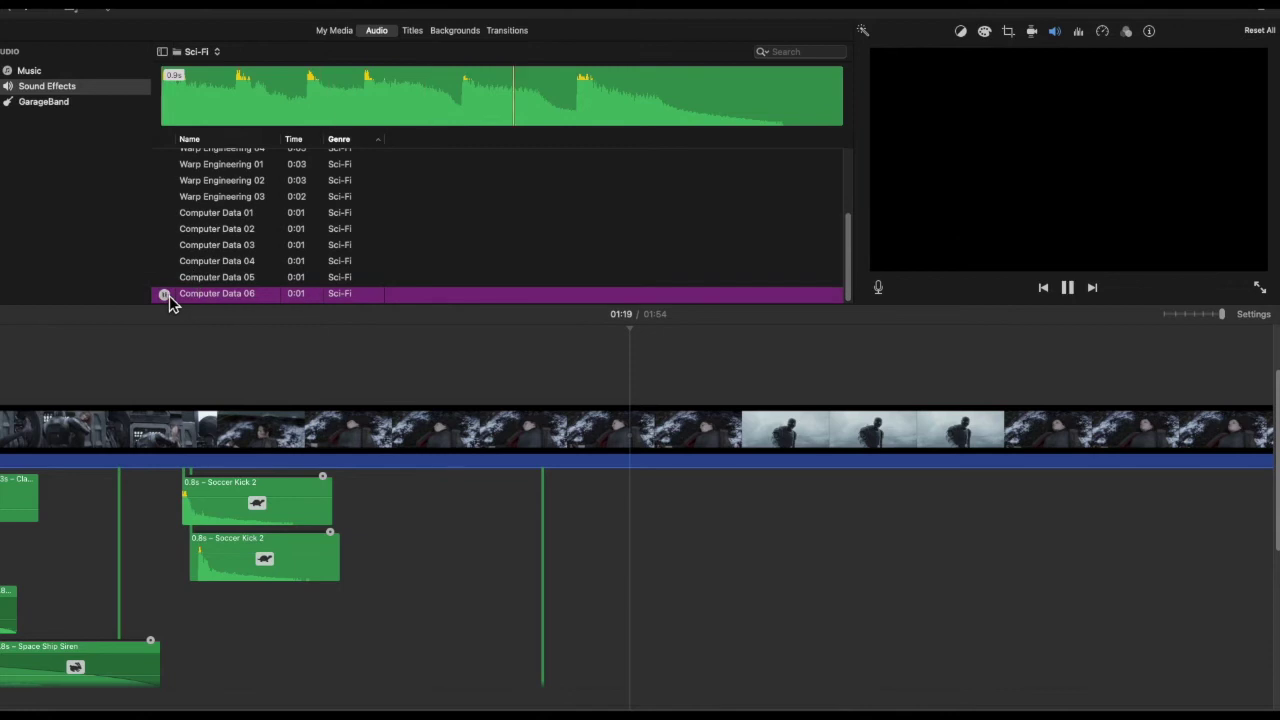
{"action": "left_click_drag", "start_coordinate": [198, 305], "coordinate": [624, 500]}
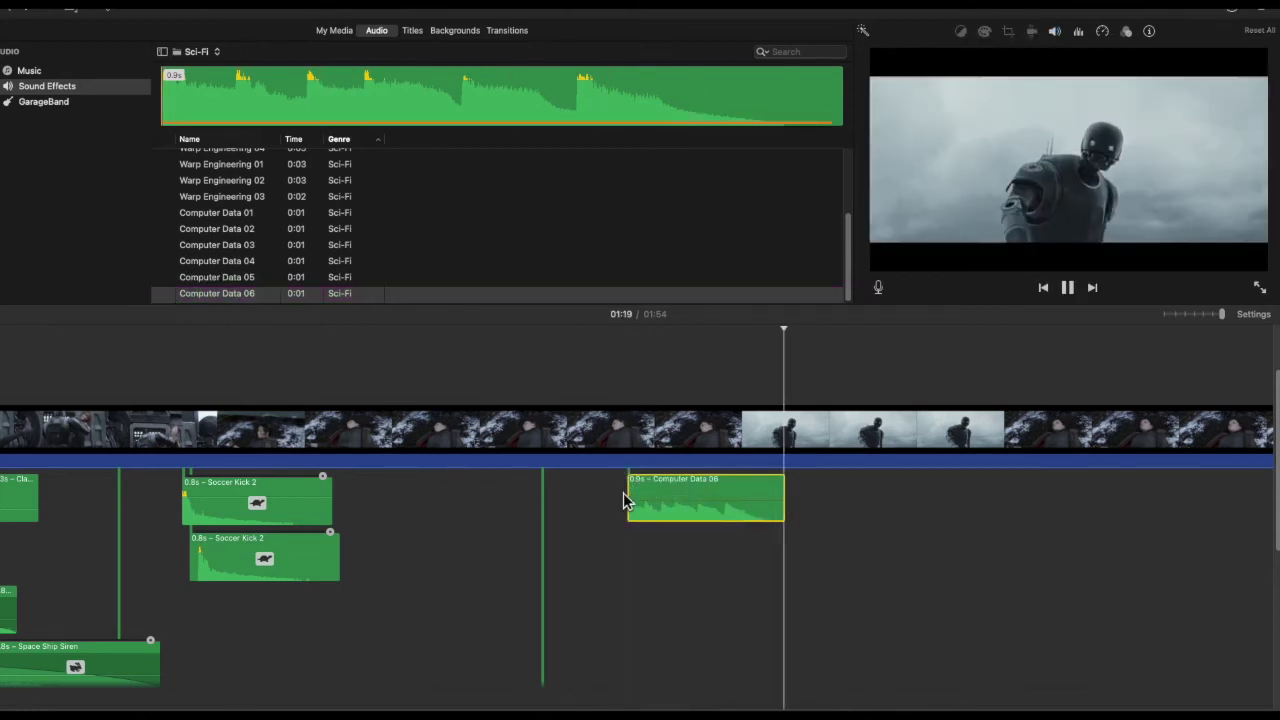
Step: Add two shorter Computer Data clips back to back under the robot shot, ending with Computer Data 04, and play them back
{"action": "left_click", "coordinate": [205, 291]}
{"action": "left_click_drag", "start_coordinate": [335, 305], "coordinate": [765, 503]}
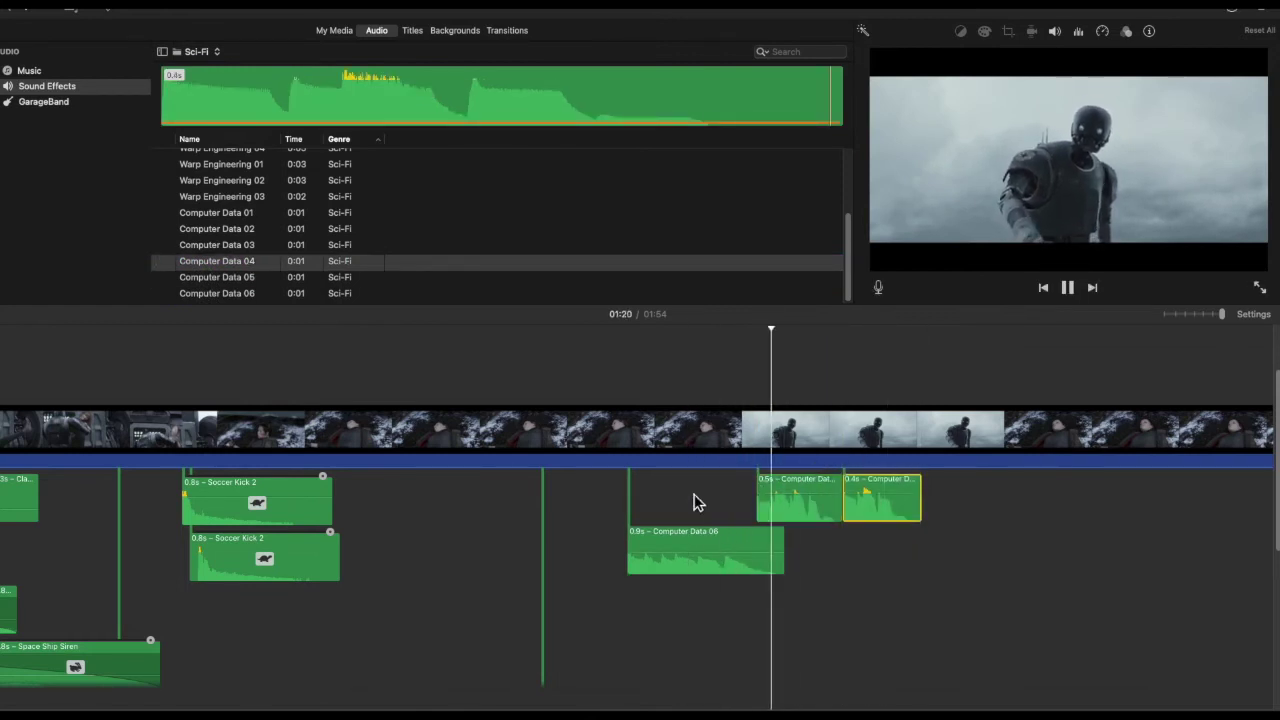
{"action": "key", "text": "space"}
Step: Layer Computer Data 02 over Computer Data 06, play the result, and add Computer Data 03 under the final robot shot
{"action": "left_click_drag", "start_coordinate": [547, 229], "coordinate": [620, 509]}
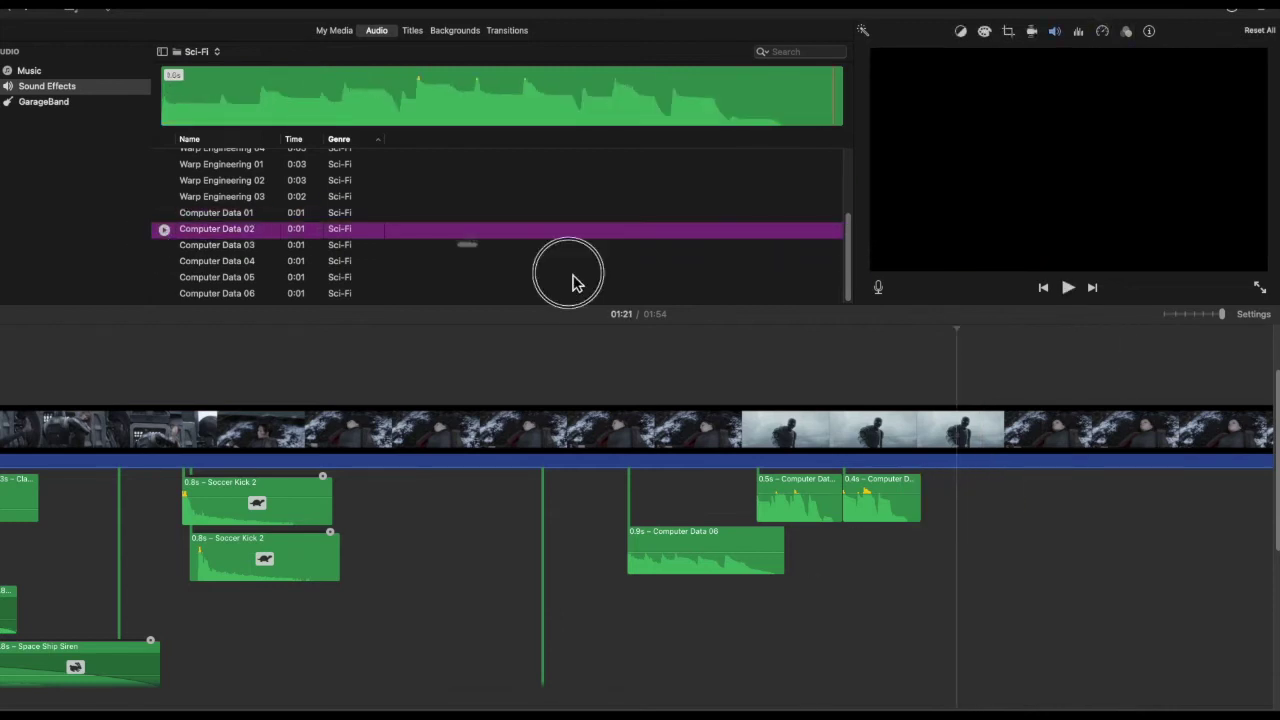
{"action": "key", "text": "space"}
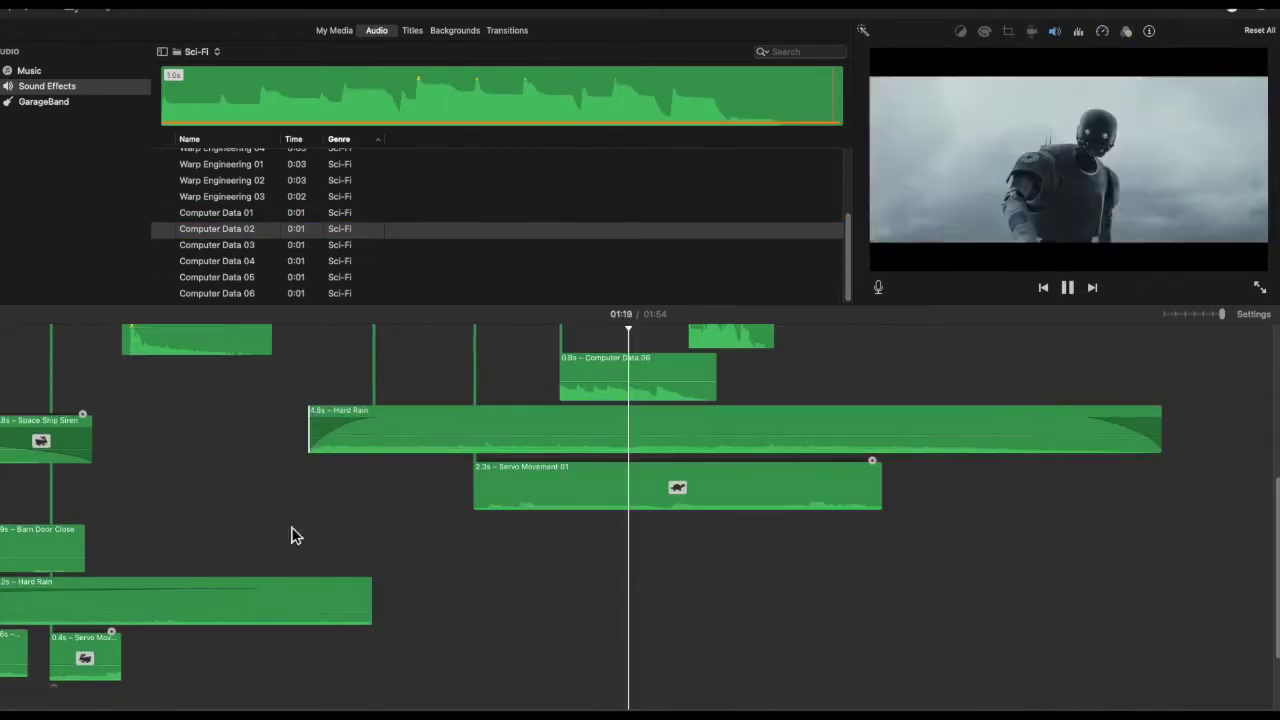
{"action": "left_click", "coordinate": [210, 243]}
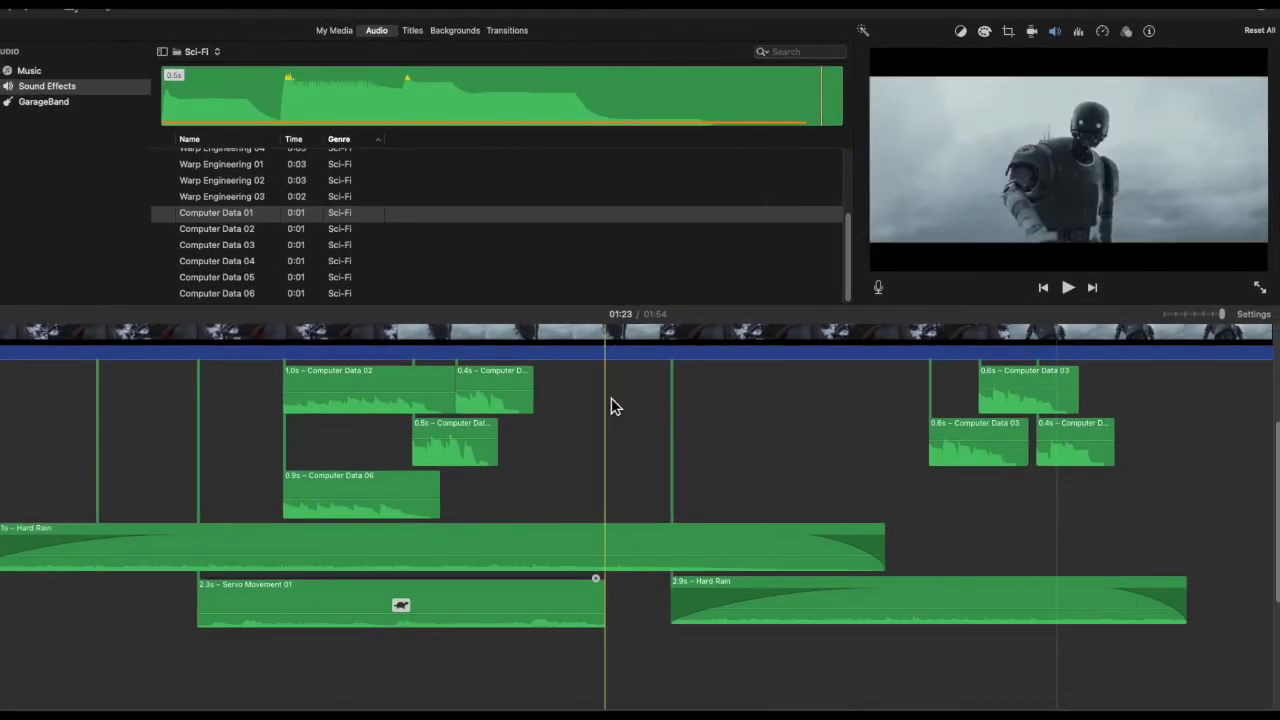
Step: Record a voiceover of about 2.2 s over the woman lying on the ground and move the clip above the Hard Rain layers
{"action": "left_click", "coordinate": [700, 410]}
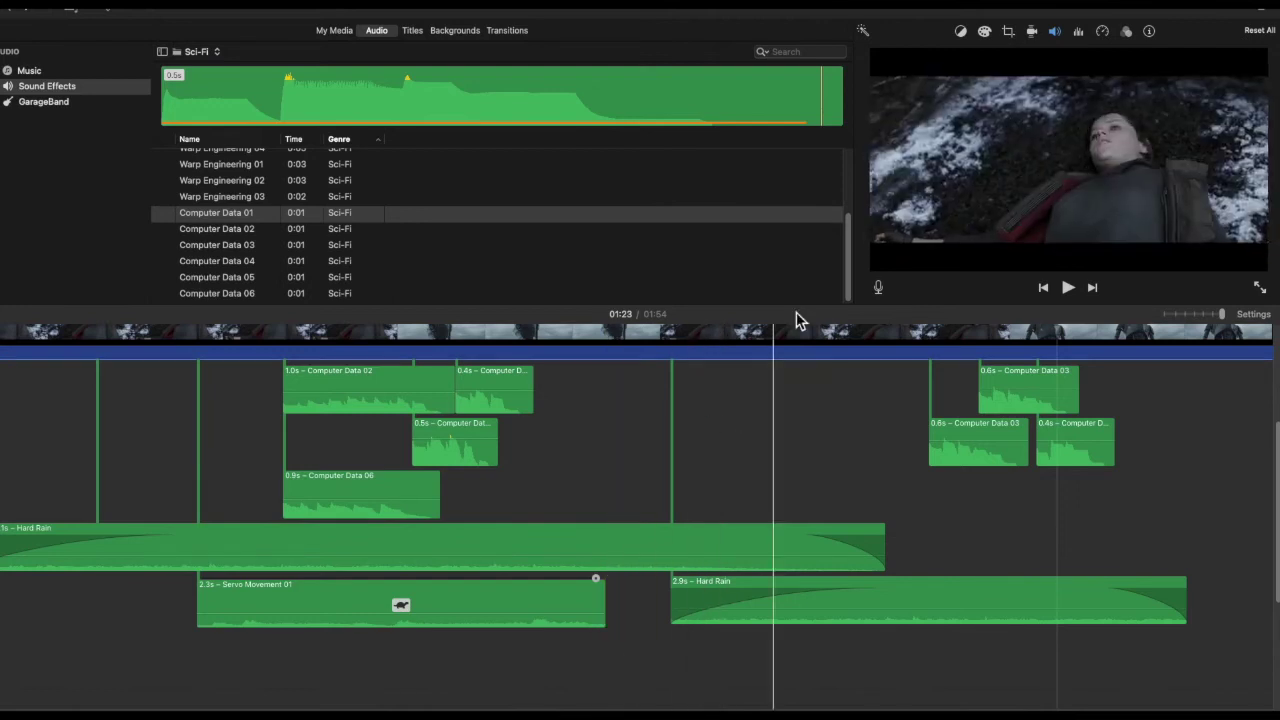
{"action": "left_click", "coordinate": [879, 288]}
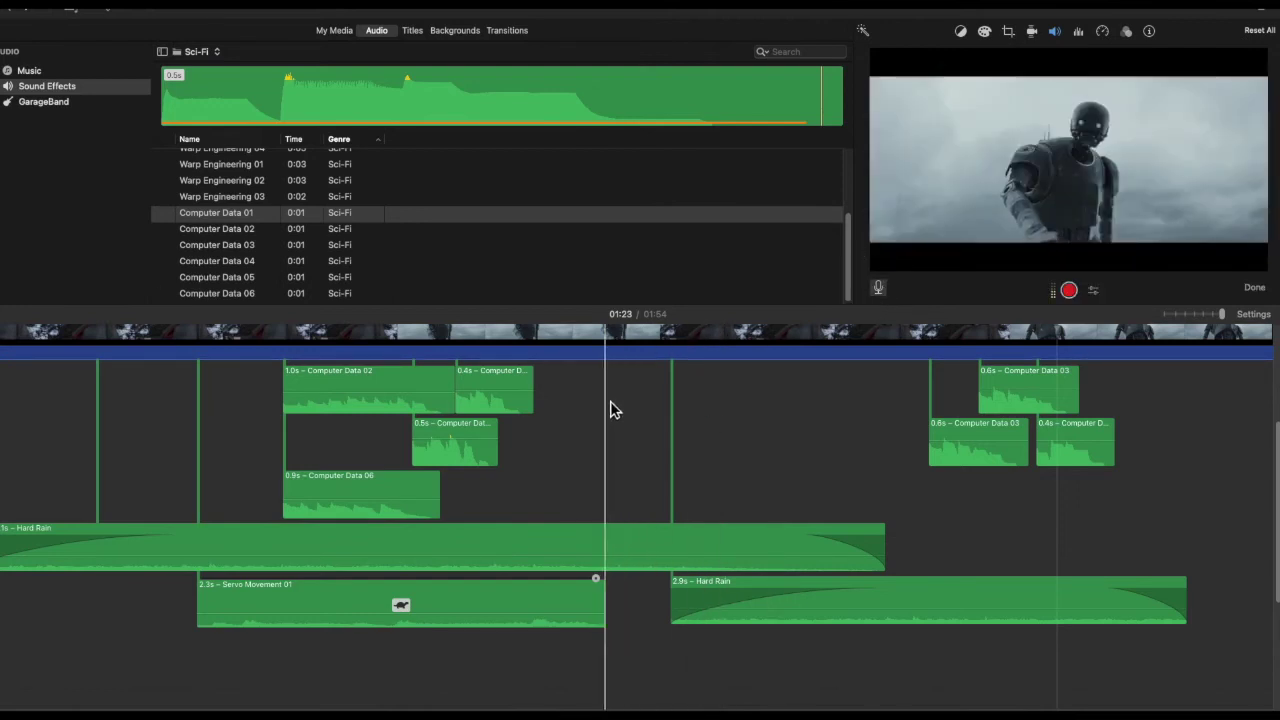
{"action": "left_click", "coordinate": [645, 402]}
{"action": "left_click", "coordinate": [1025, 345]}
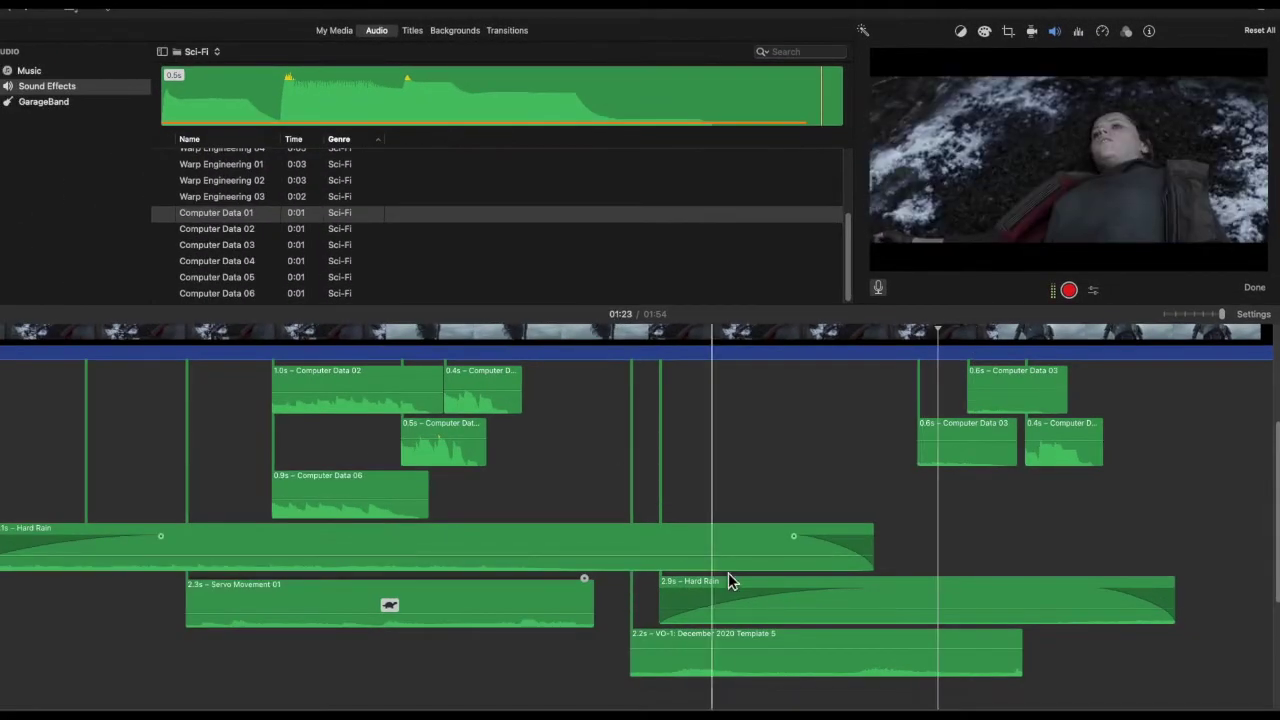
{"action": "left_click_drag", "start_coordinate": [745, 661], "coordinate": [745, 503]}
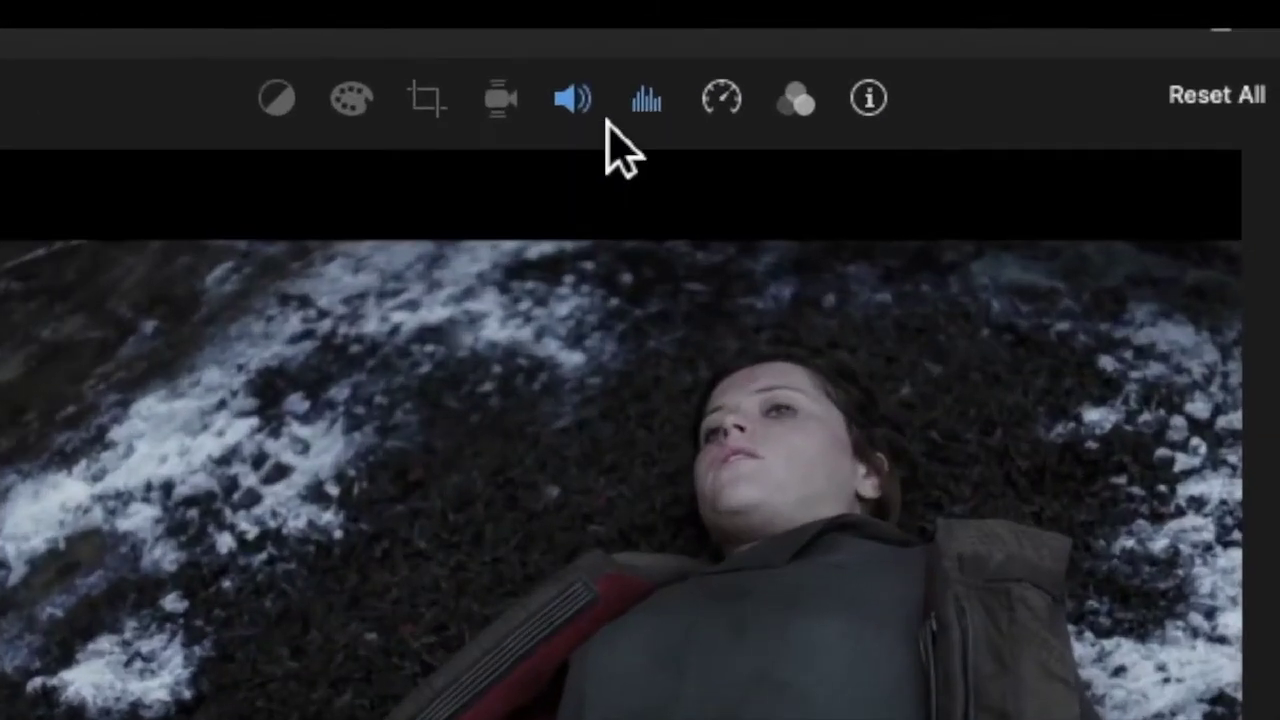
Step: Apply the Pitch Up 1 audio effect to the recorded voiceover clip
{"action": "left_click", "coordinate": [858, 68]}
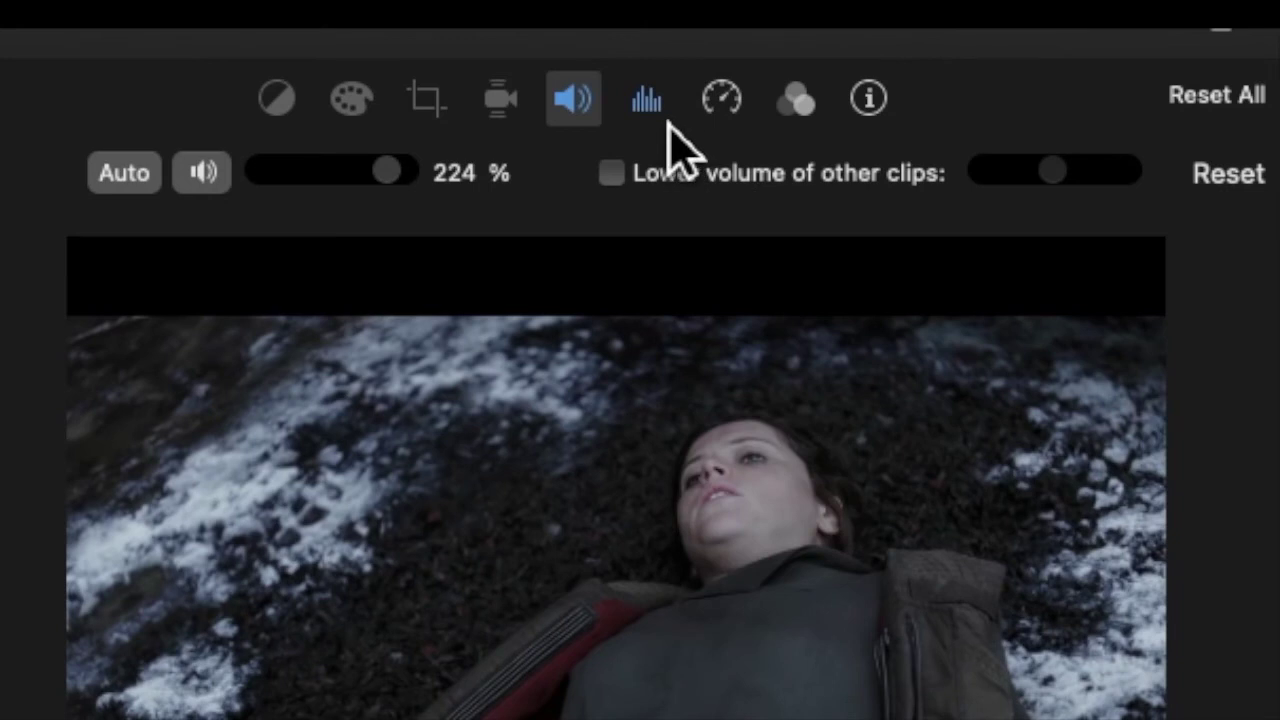
{"action": "left_click", "coordinate": [797, 100]}
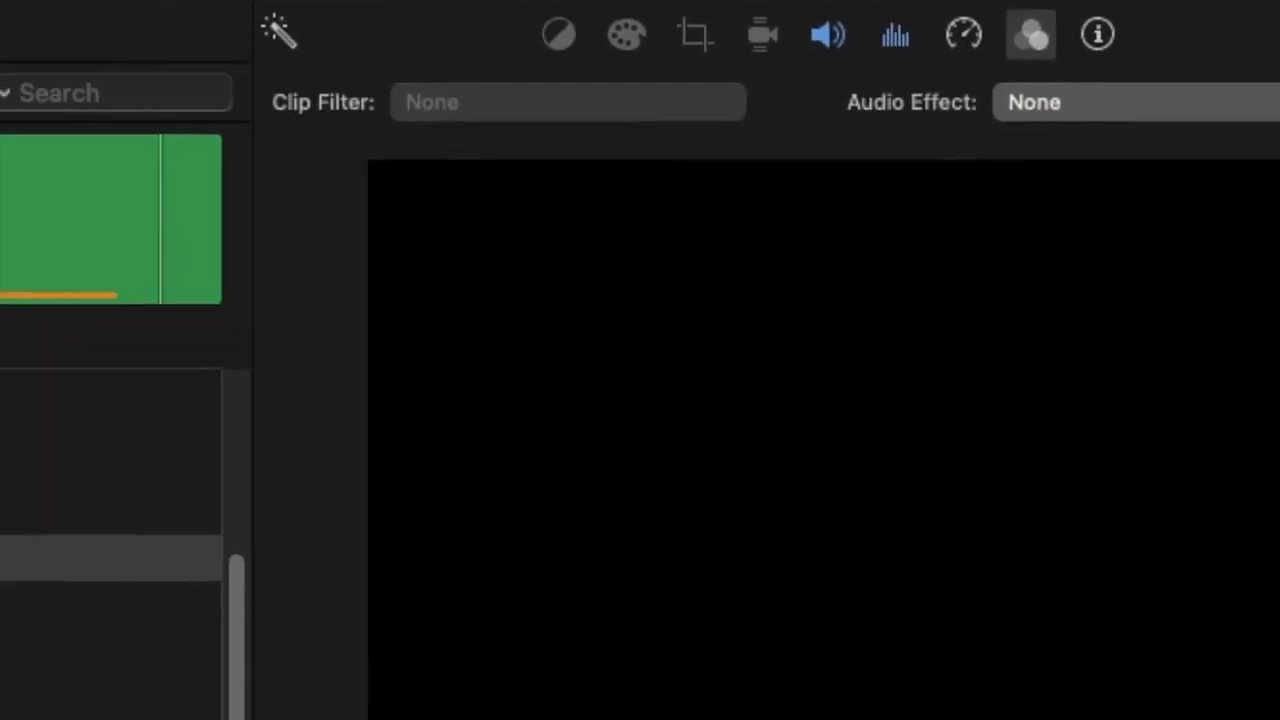
{"action": "left_click", "coordinate": [815, 178]}
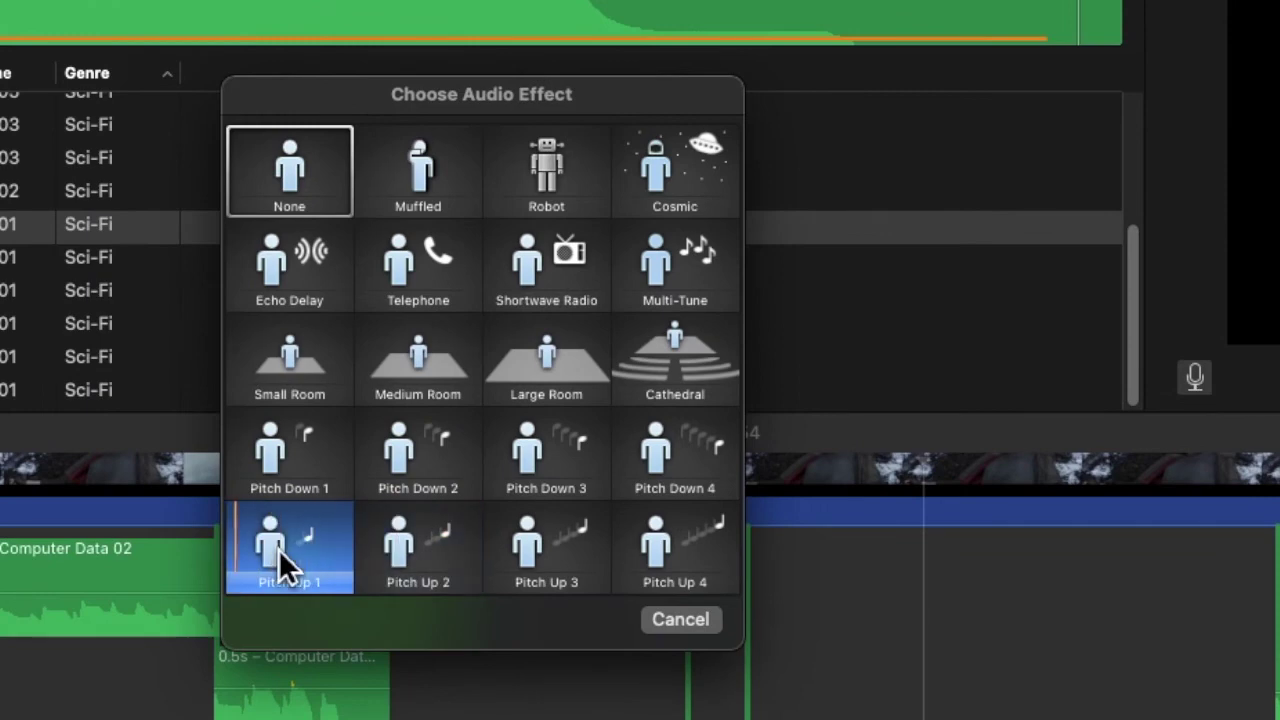
{"action": "left_click", "coordinate": [279, 549]}
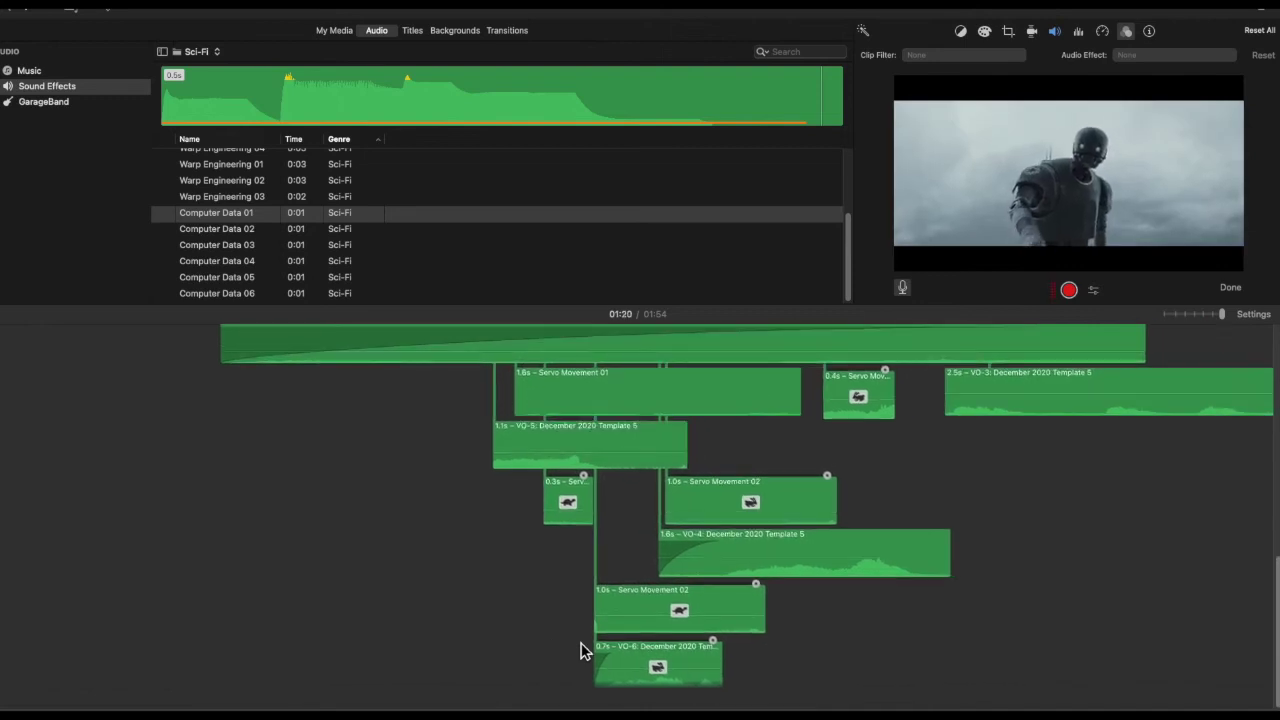
Step: Slow the voiceover recording above the Computer Data clips at the first robot shot so it lasts 2.7 s
{"action": "scroll", "coordinate": [581, 651], "scroll_direction": "right", "scroll_amount": 5}
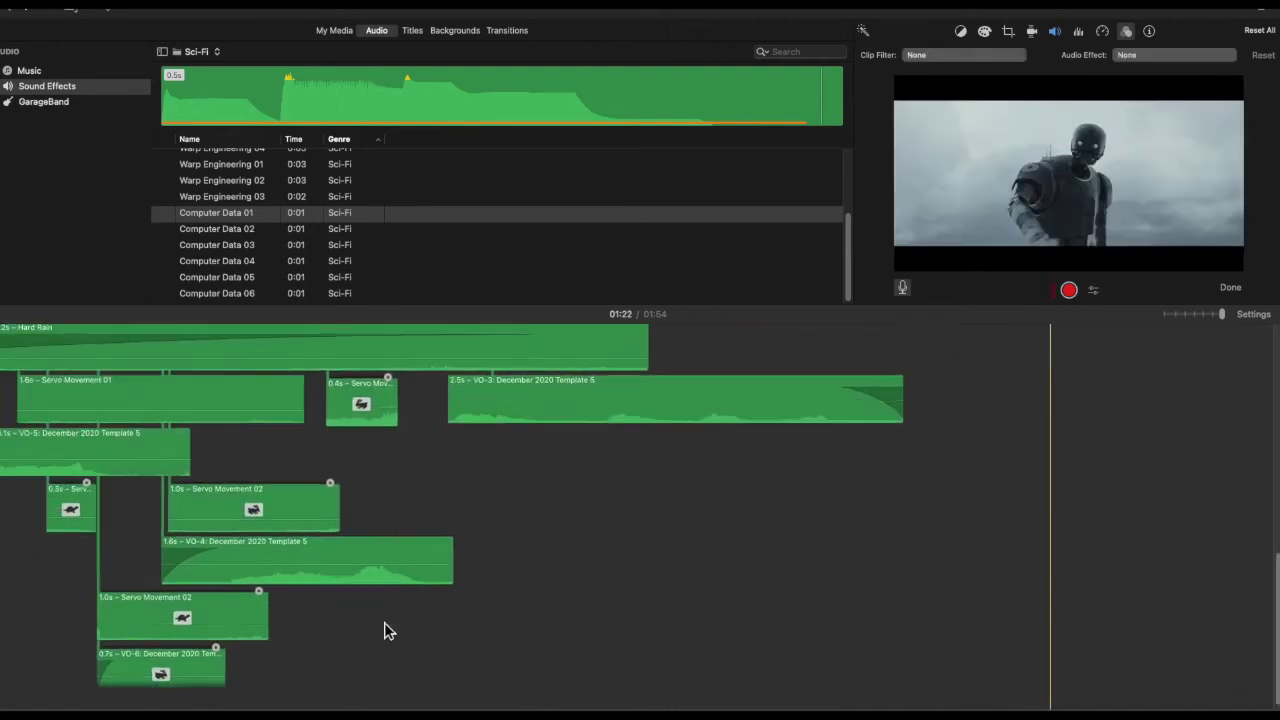
{"action": "scroll", "coordinate": [386, 628], "scroll_direction": "left", "scroll_amount": 1}
{"action": "scroll", "coordinate": [630, 520], "scroll_direction": "up", "scroll_amount": 5}
{"action": "scroll", "coordinate": [630, 520], "scroll_direction": "right", "scroll_amount": 2}
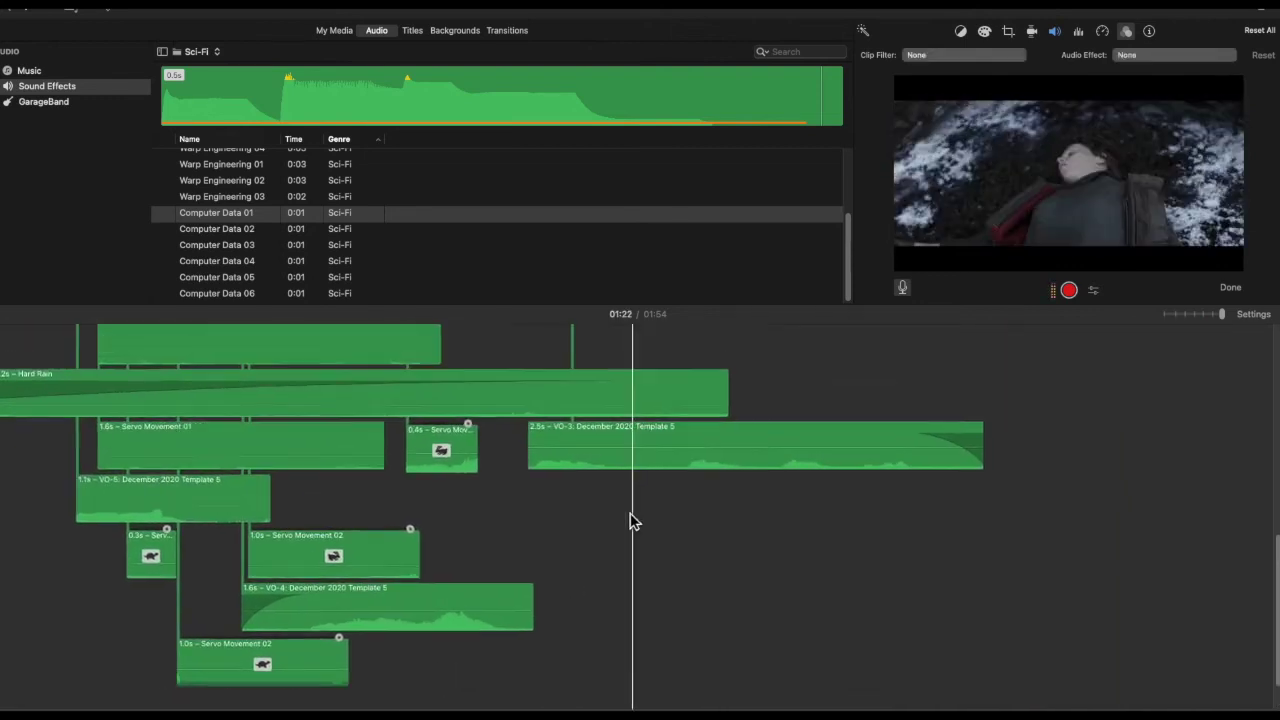
{"action": "scroll", "coordinate": [630, 513], "scroll_direction": "right", "scroll_amount": 3}
{"action": "scroll", "coordinate": [630, 513], "scroll_direction": "up", "scroll_amount": 7}
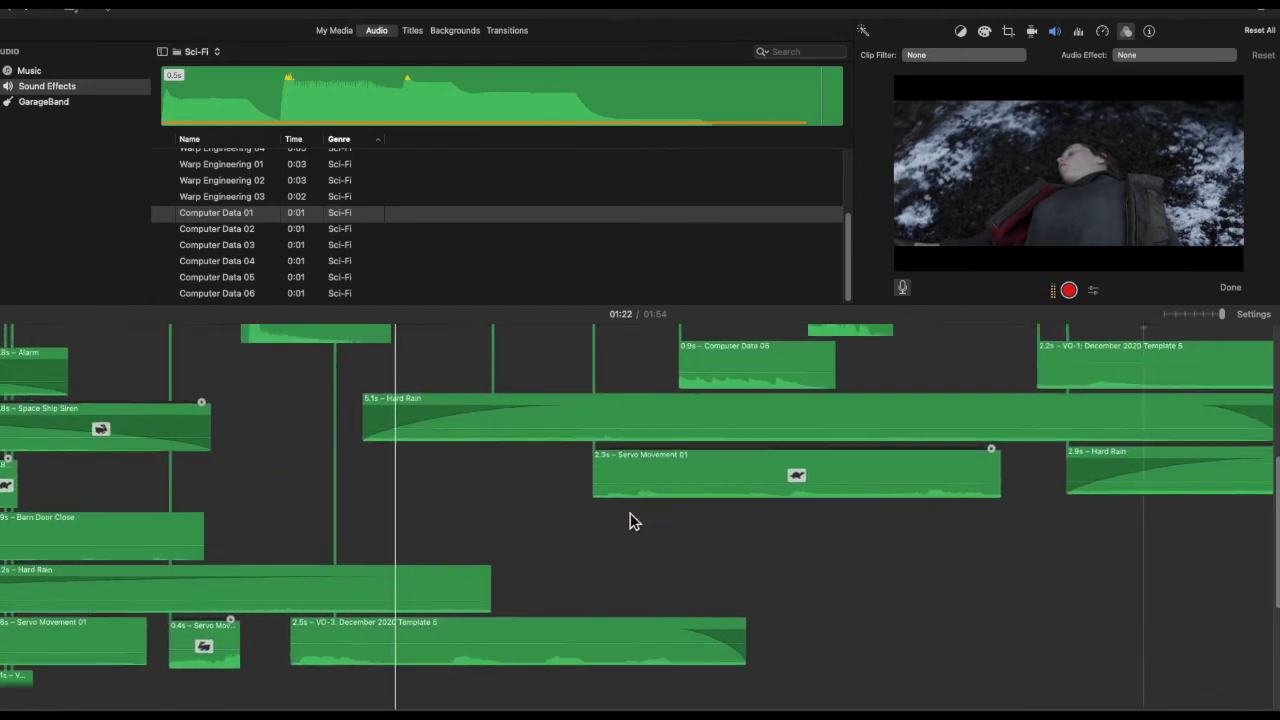
{"action": "right_click", "coordinate": [980, 470]}
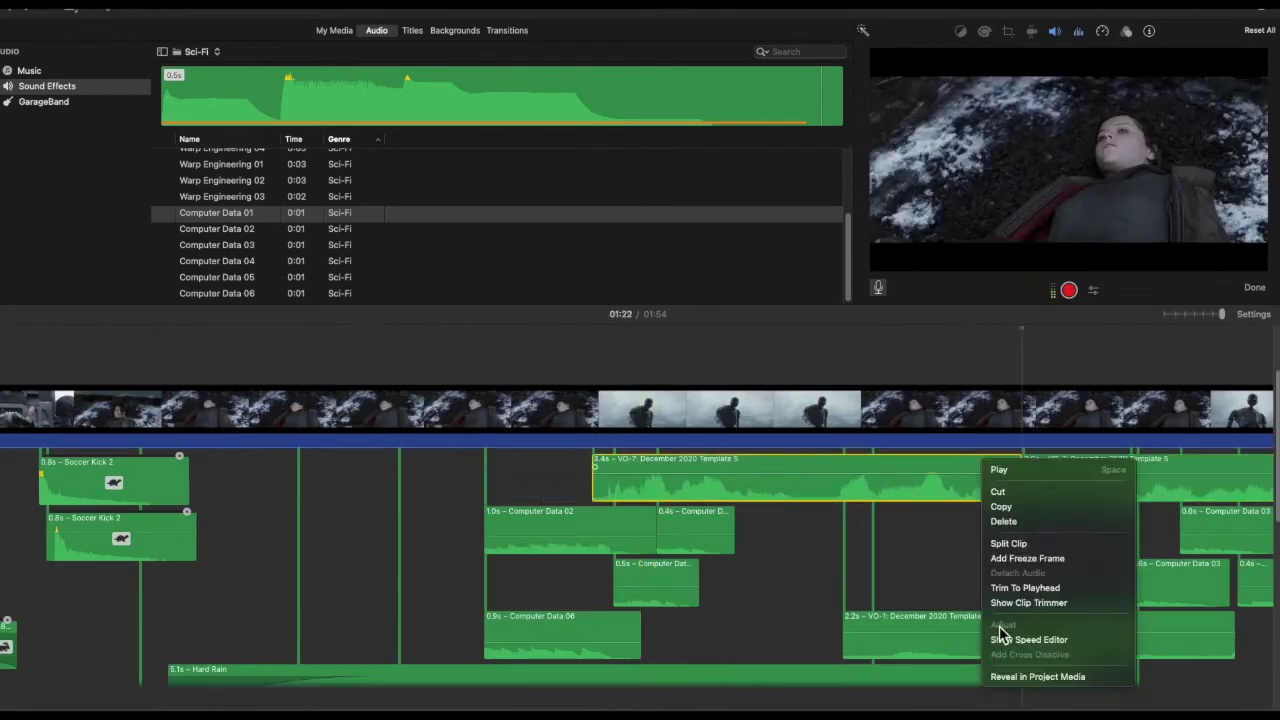
{"action": "left_click", "coordinate": [1000, 638]}
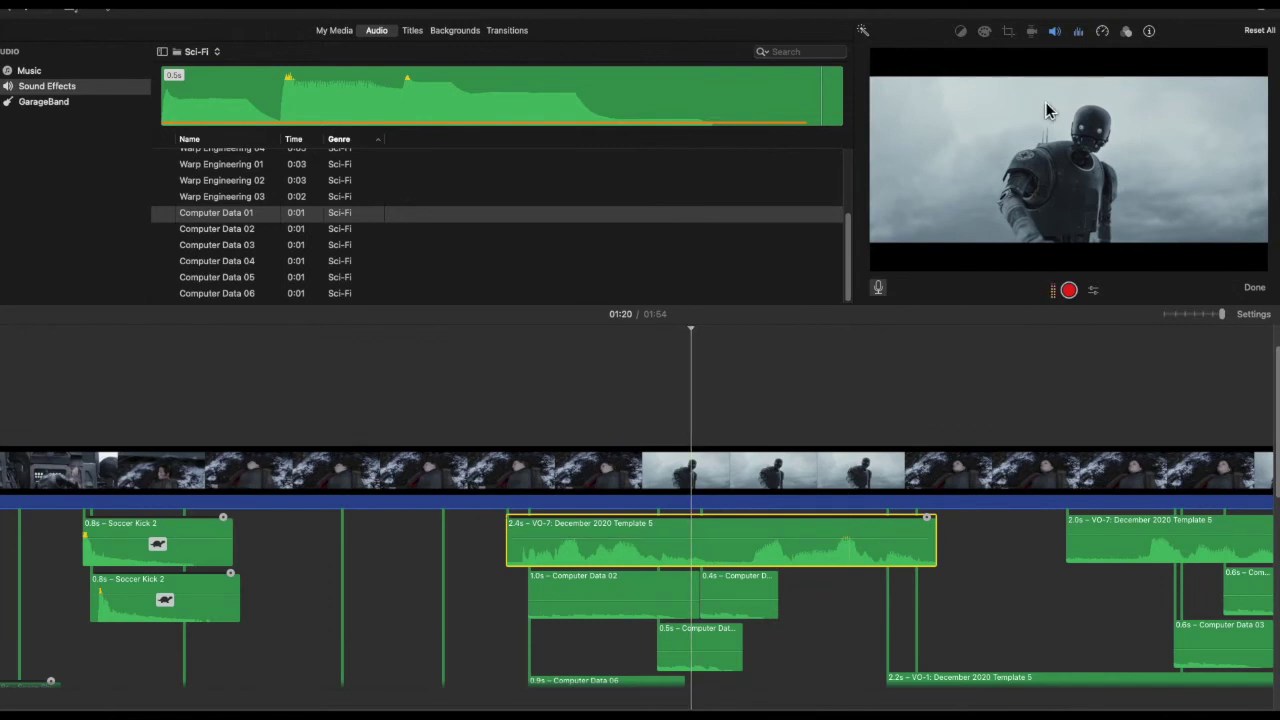
Step: Apply the Cosmic audio effect to the voiceover clip at the first robot shot
{"action": "left_click", "coordinate": [1126, 31]}
{"action": "left_click", "coordinate": [1128, 56]}
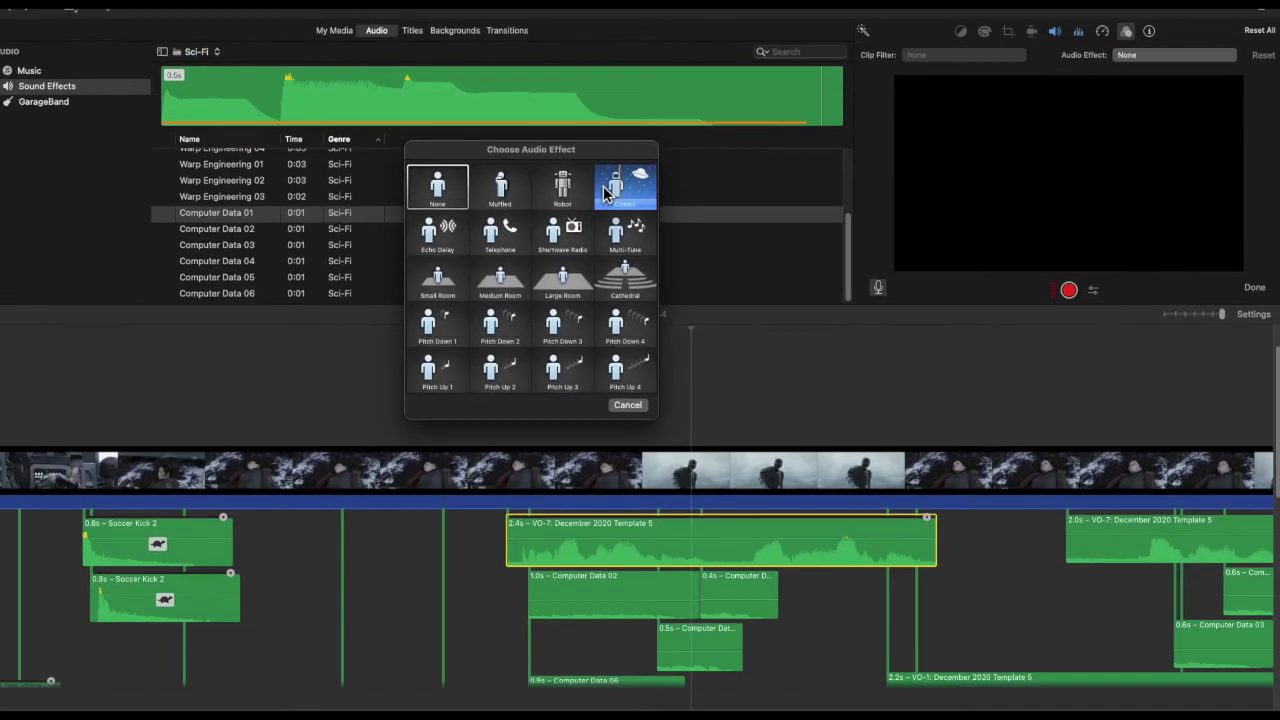
{"action": "left_click", "coordinate": [606, 193]}
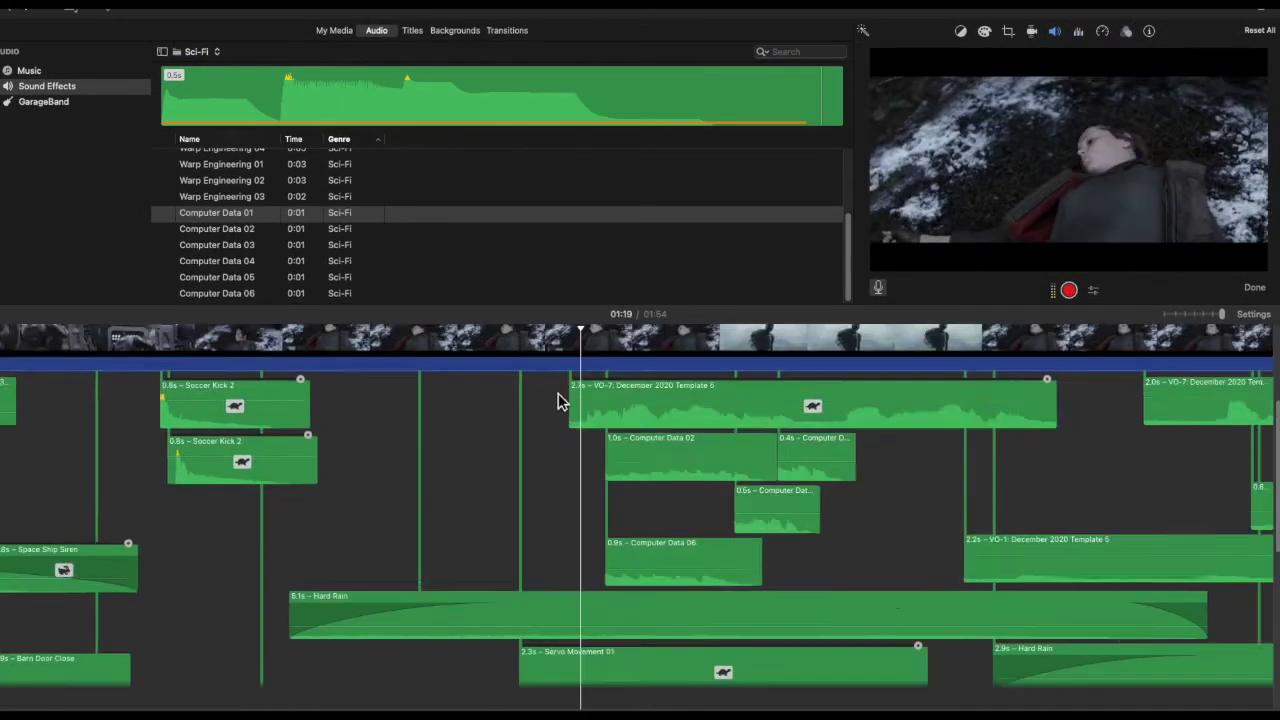
Step: Review the layered voiceover, servo and ambience clips along the timeline from the opening footsteps to the final robot shot
{"action": "left_click", "coordinate": [1174, 169]}
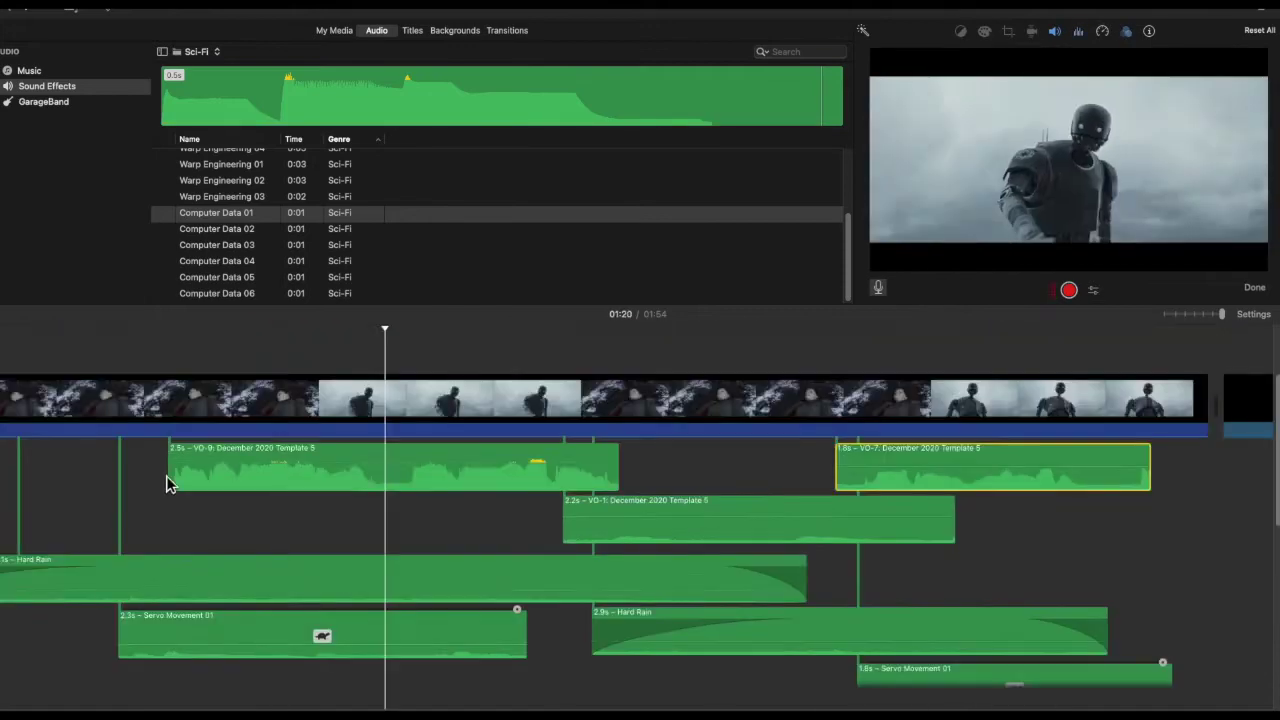
{"action": "scroll", "coordinate": [296, 659], "scroll_direction": "down", "scroll_amount": 1}
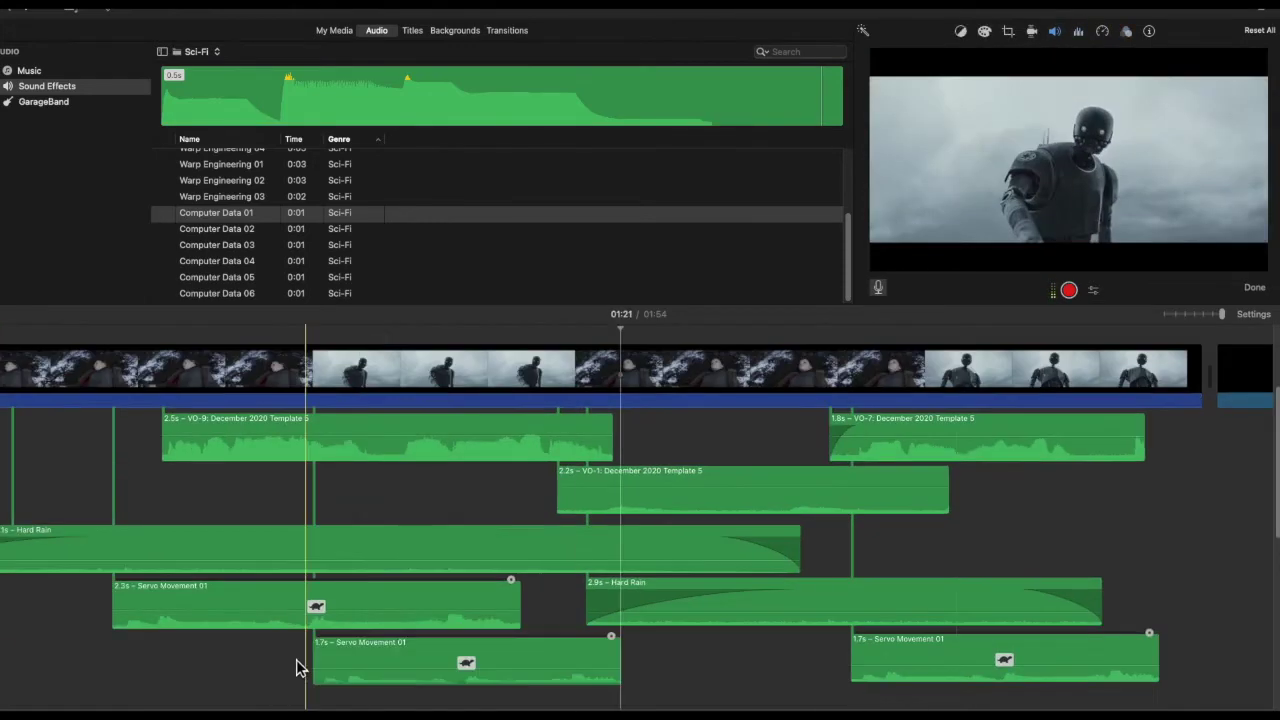
{"action": "scroll", "coordinate": [325, 490], "scroll_direction": "left", "scroll_amount": 10}
{"action": "scroll", "coordinate": [325, 490], "scroll_direction": "right", "scroll_amount": 4}
{"action": "left_click", "coordinate": [114, 443]}
{"action": "scroll", "coordinate": [230, 552], "scroll_direction": "right", "scroll_amount": 10}
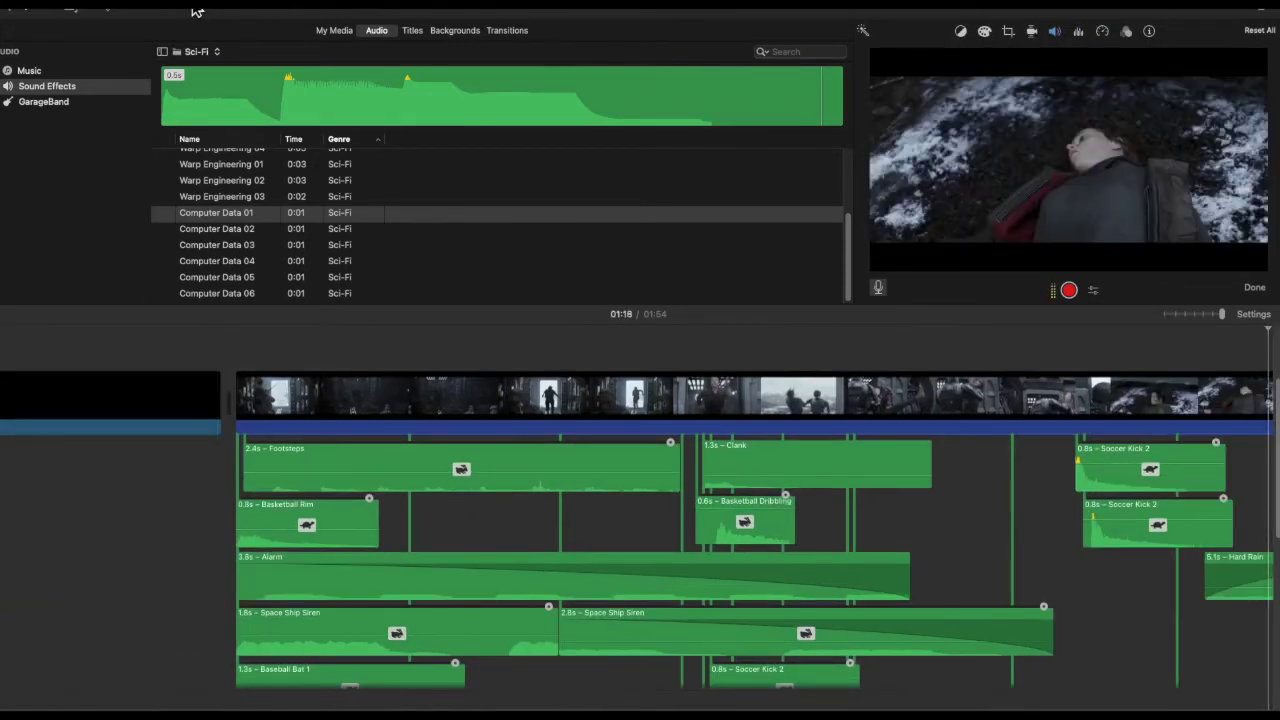
Step: Add the Dogma track from the Jingles sound effects beneath the fight scene, starting at the scene's first frame
{"action": "left_click", "coordinate": [412, 32]}
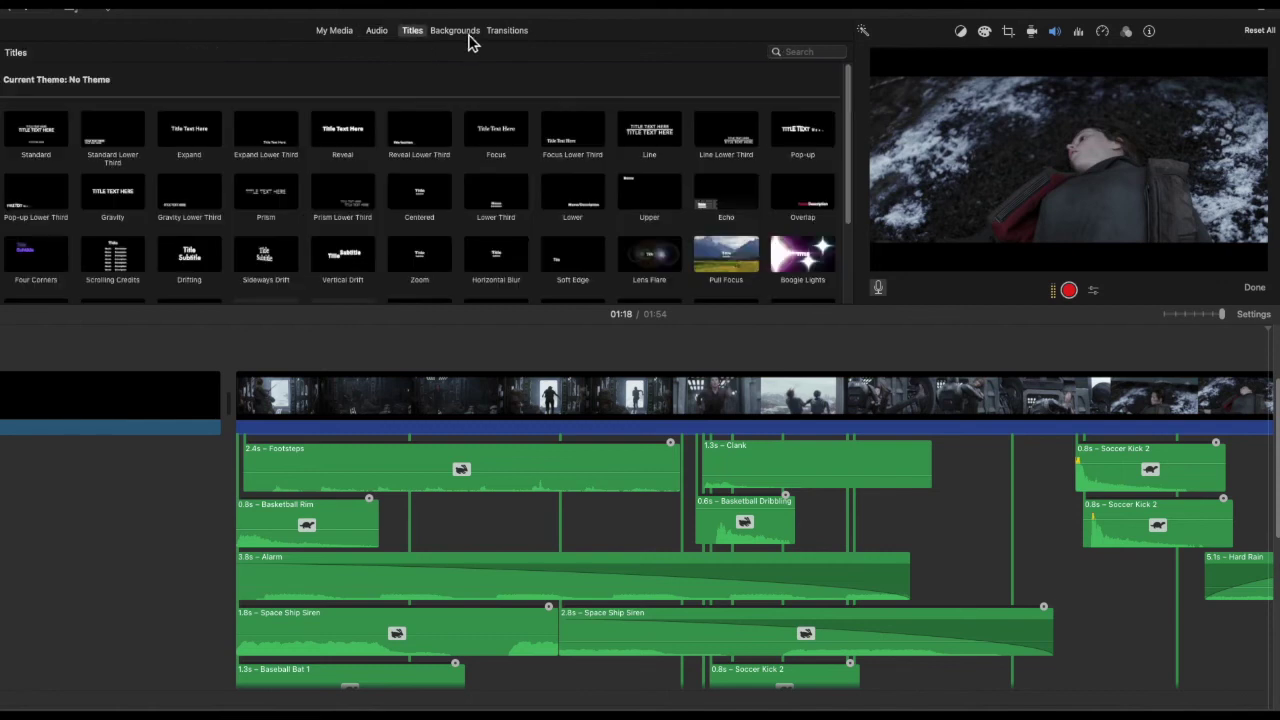
{"action": "left_click", "coordinate": [378, 32]}
{"action": "left_click", "coordinate": [197, 51]}
{"action": "left_click", "coordinate": [197, 95]}
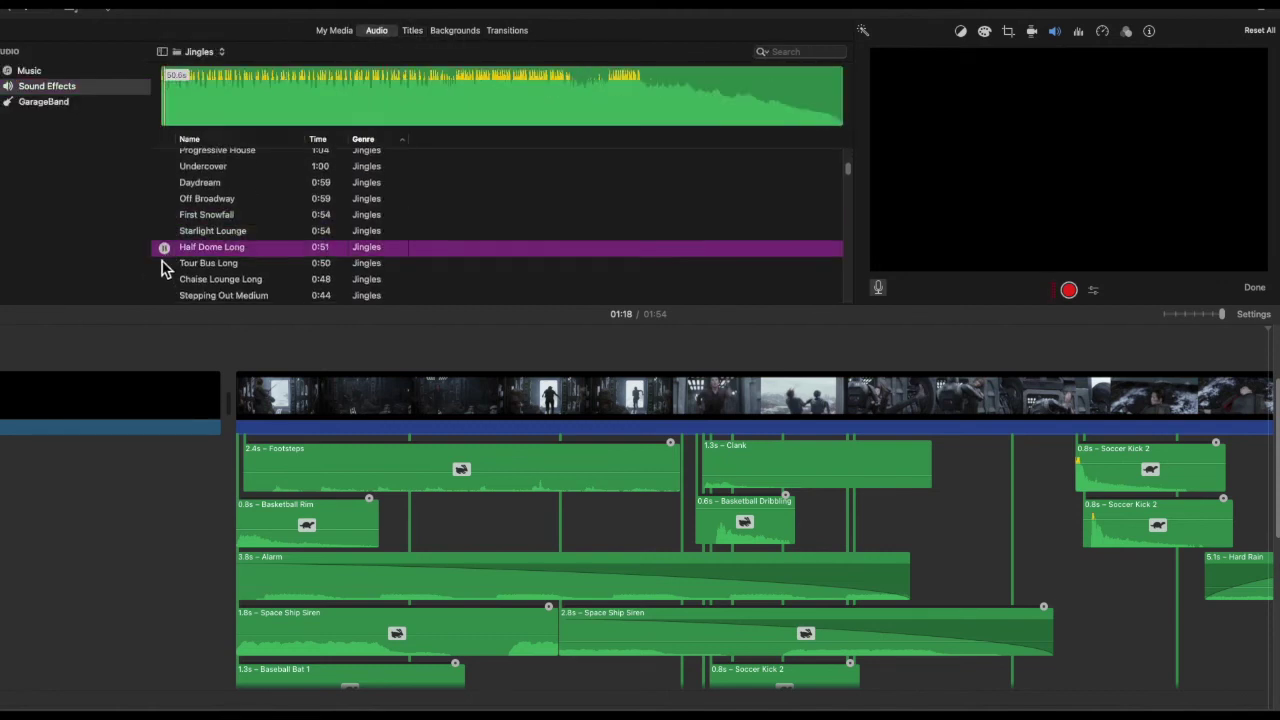
{"action": "left_click", "coordinate": [165, 266]}
{"action": "scroll", "coordinate": [170, 230], "scroll_direction": "down", "scroll_amount": 2}
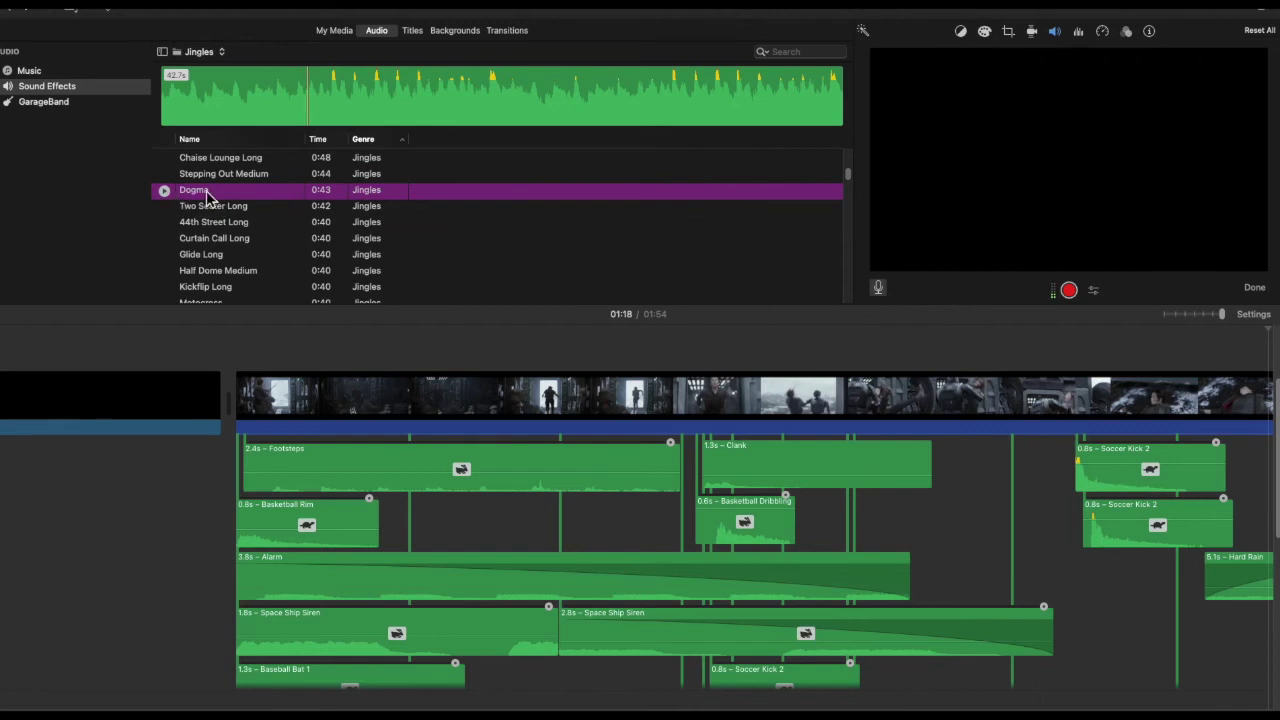
{"action": "left_click_drag", "start_coordinate": [247, 497], "coordinate": [229, 537]}
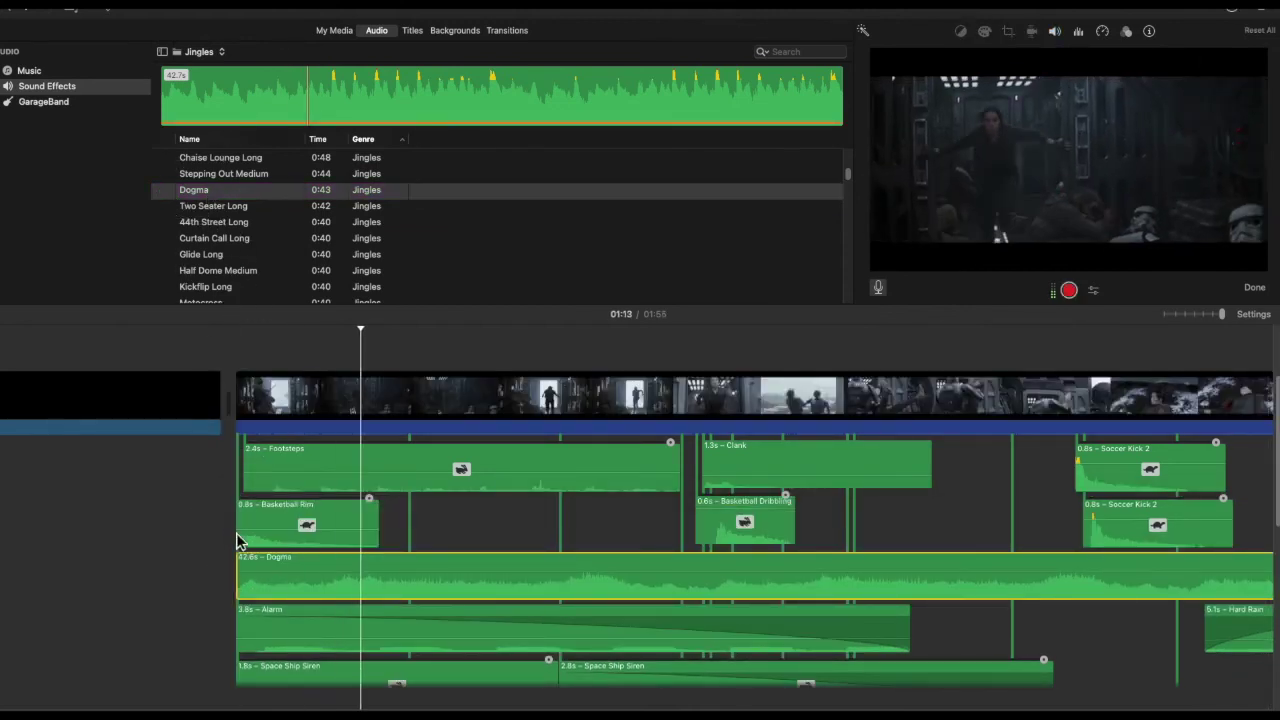
Step: Lower the volume of the Dogma music clip under the fight scene
{"action": "left_click_drag", "start_coordinate": [338, 575], "coordinate": [339, 586]}
{"action": "scroll", "coordinate": [504, 544], "scroll_direction": "right", "scroll_amount": 3}
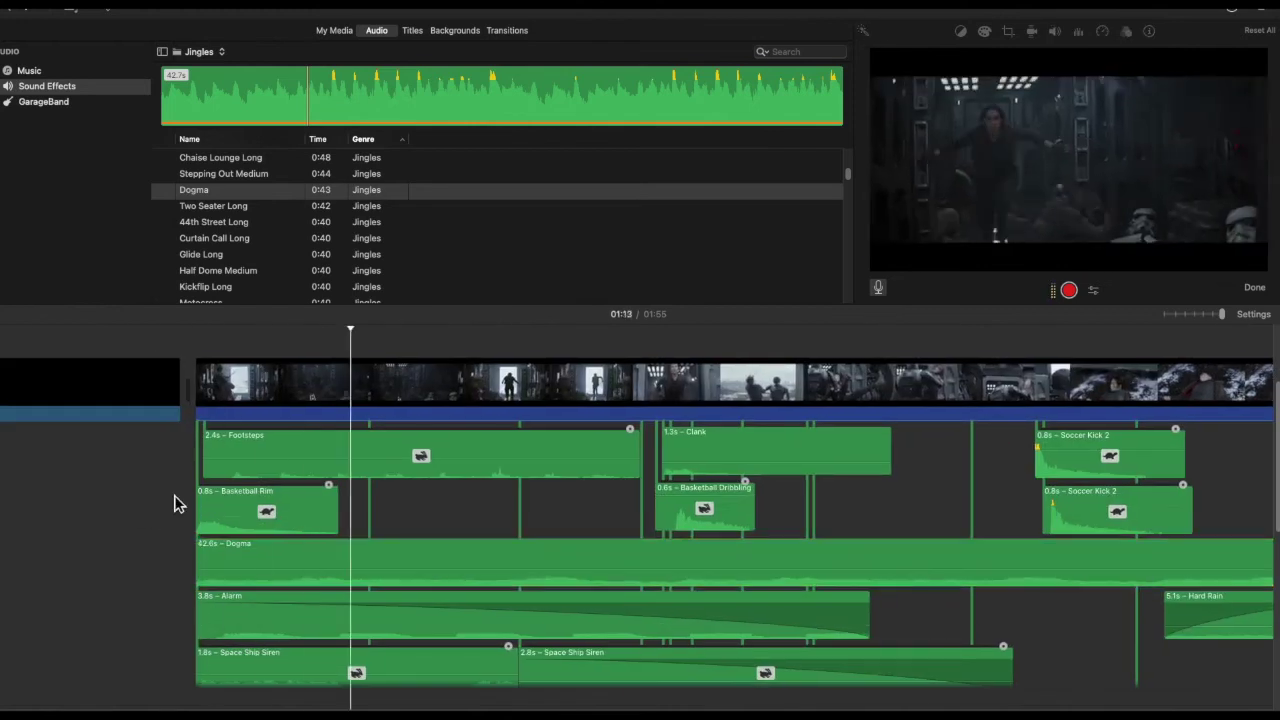
{"action": "scroll", "coordinate": [177, 503], "scroll_direction": "left", "scroll_amount": 8}
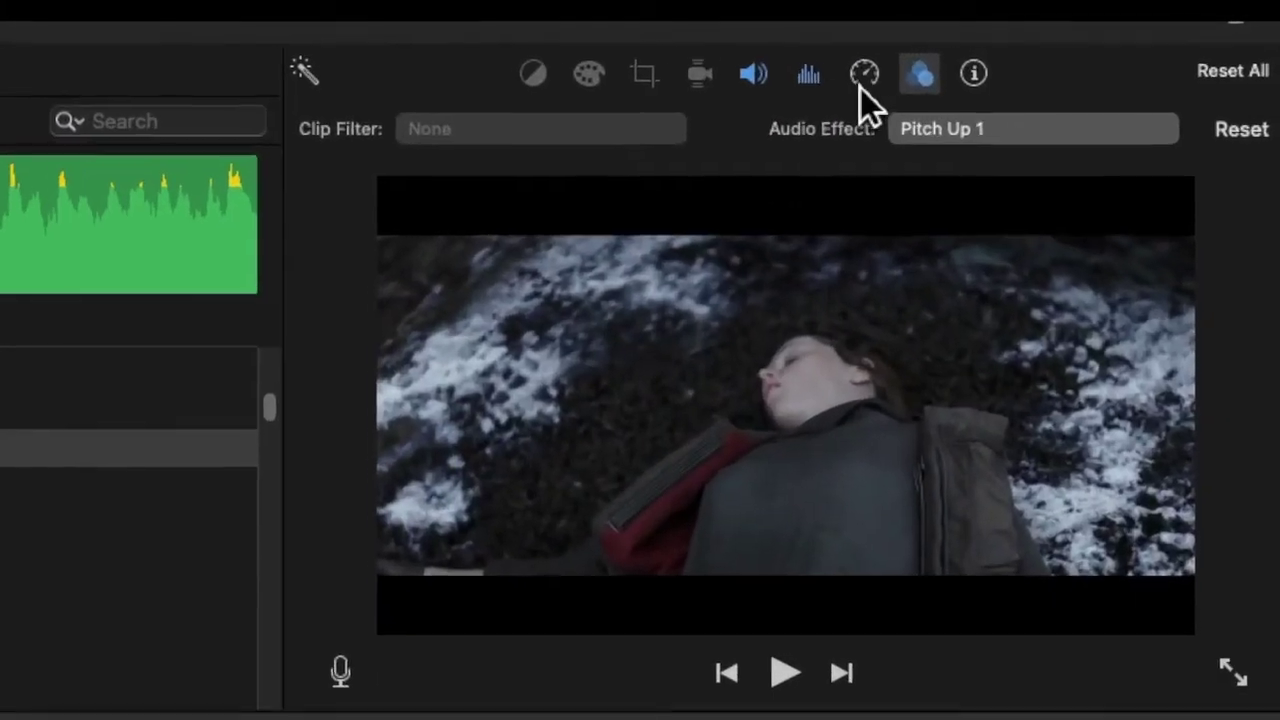
Step: Set the equalizer of the voiceover clip with the Pitch Up 1 effect to Treble Boost and play it back
{"action": "left_click", "coordinate": [1031, 42]}
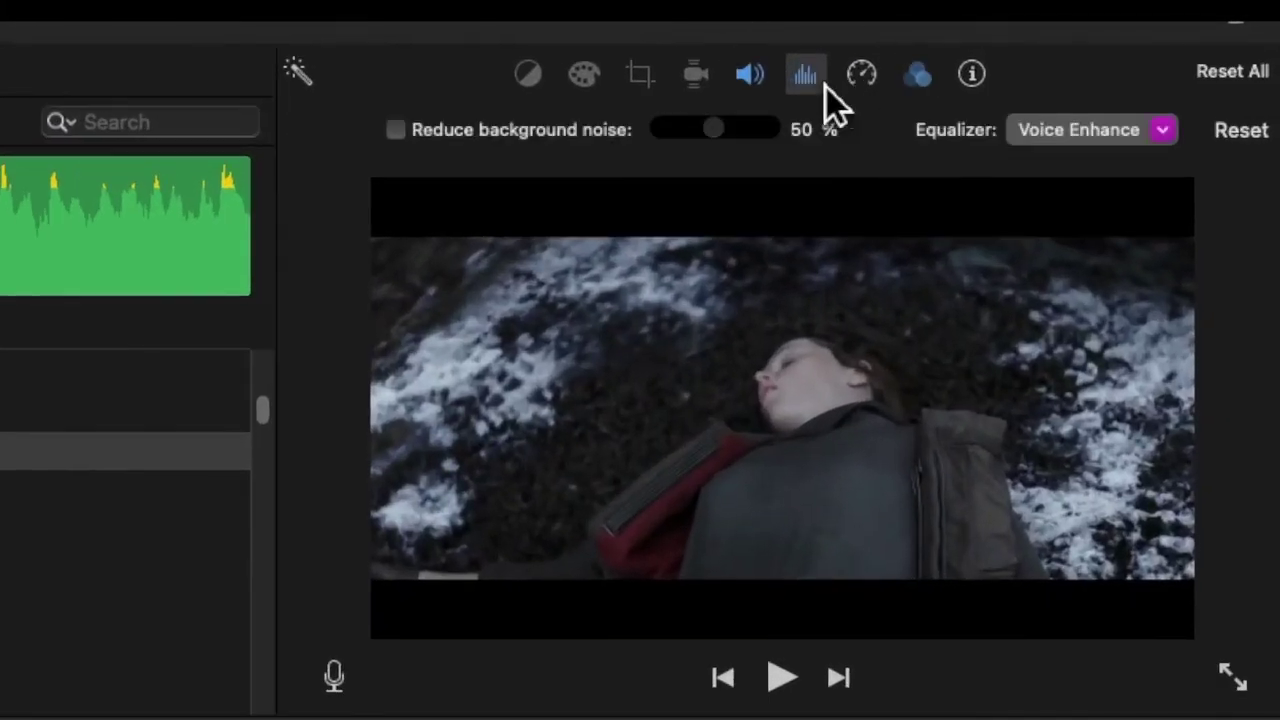
{"action": "left_click", "coordinate": [1183, 69]}
{"action": "left_click", "coordinate": [1084, 392]}
{"action": "key", "text": "space"}
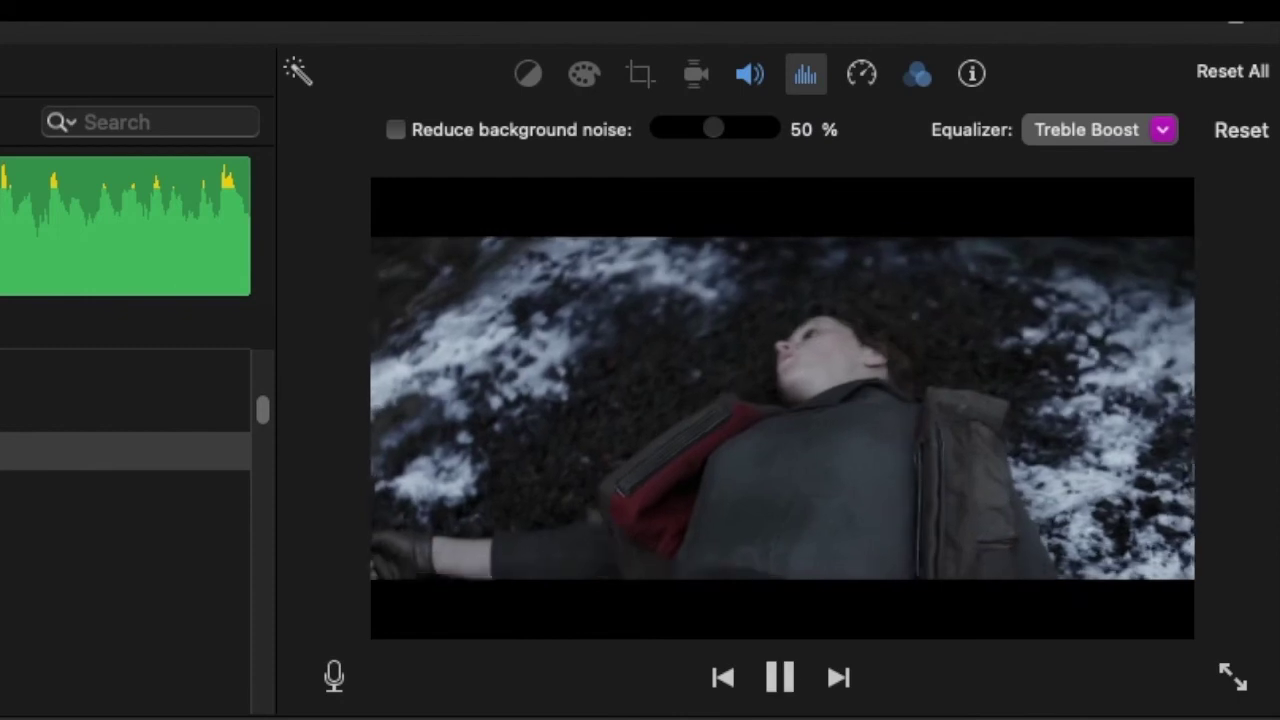